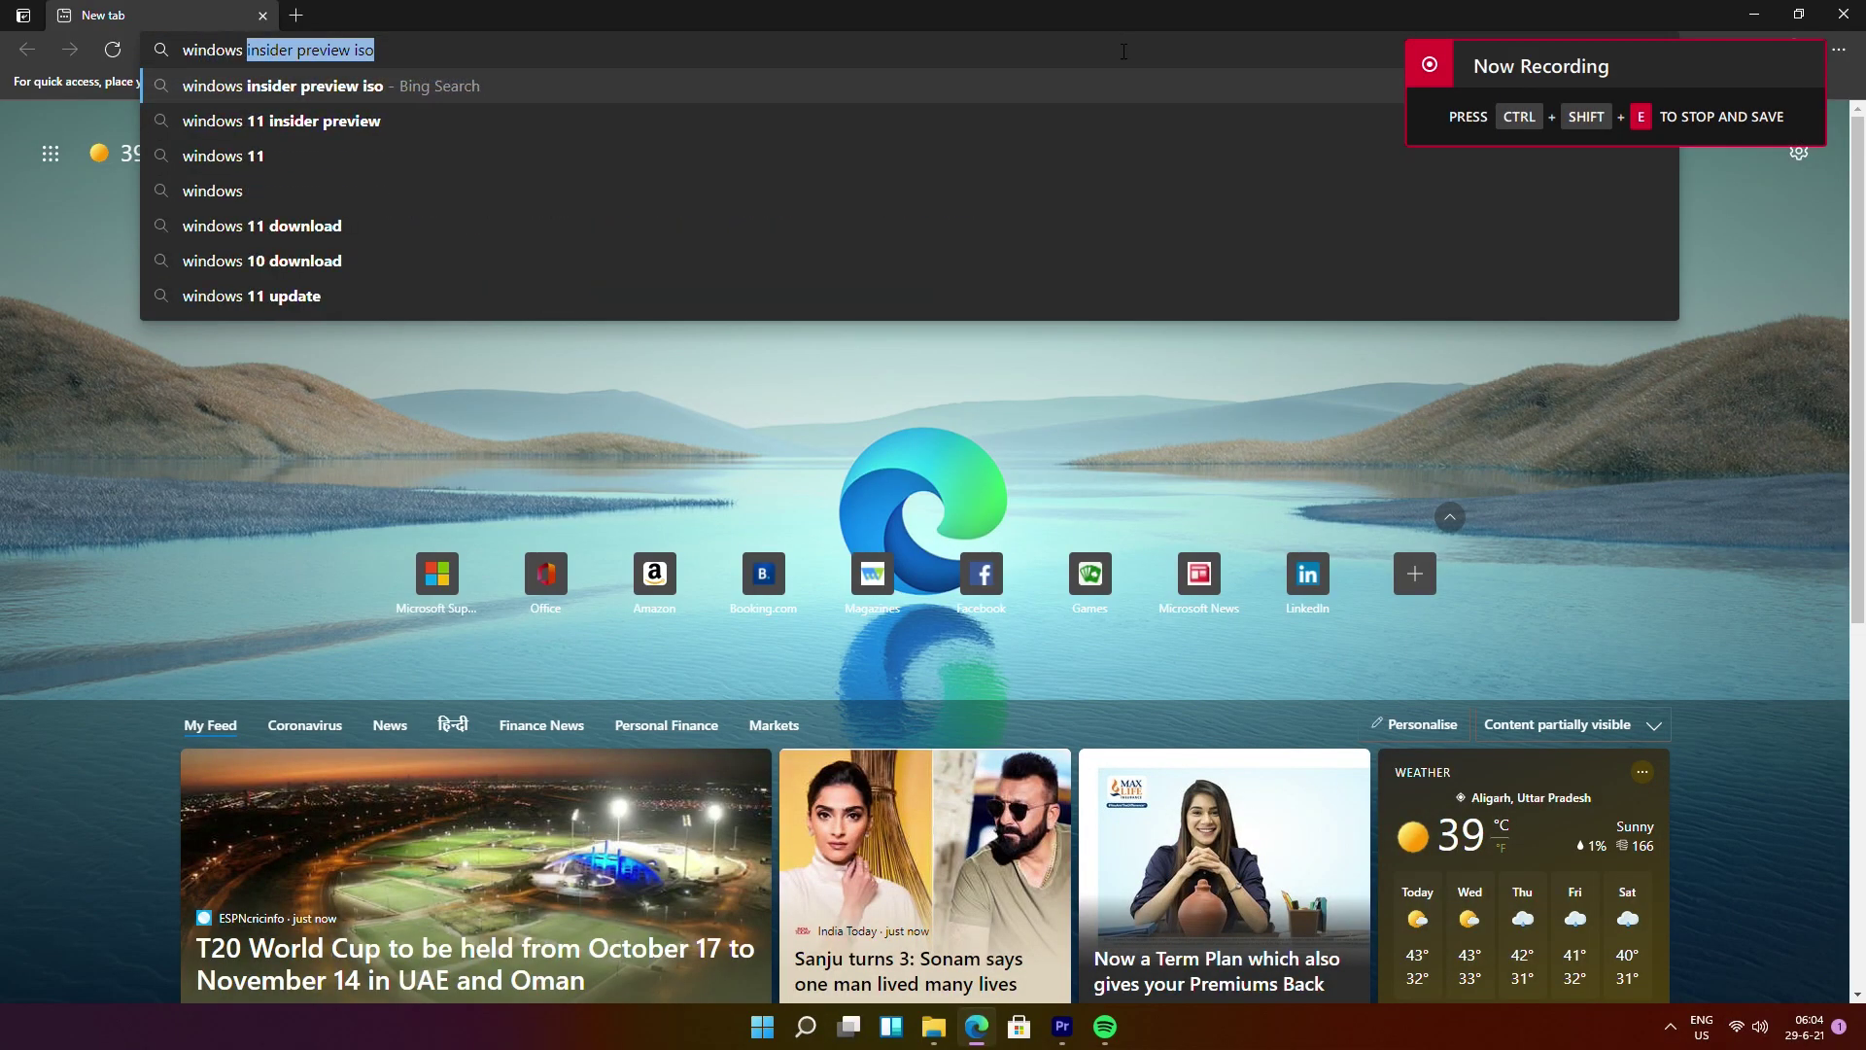
Search the web for "windows insider preview iso" and open the Windows Insider Preview Downloads page through Microsoft's Using ISOs article.
key("Return")
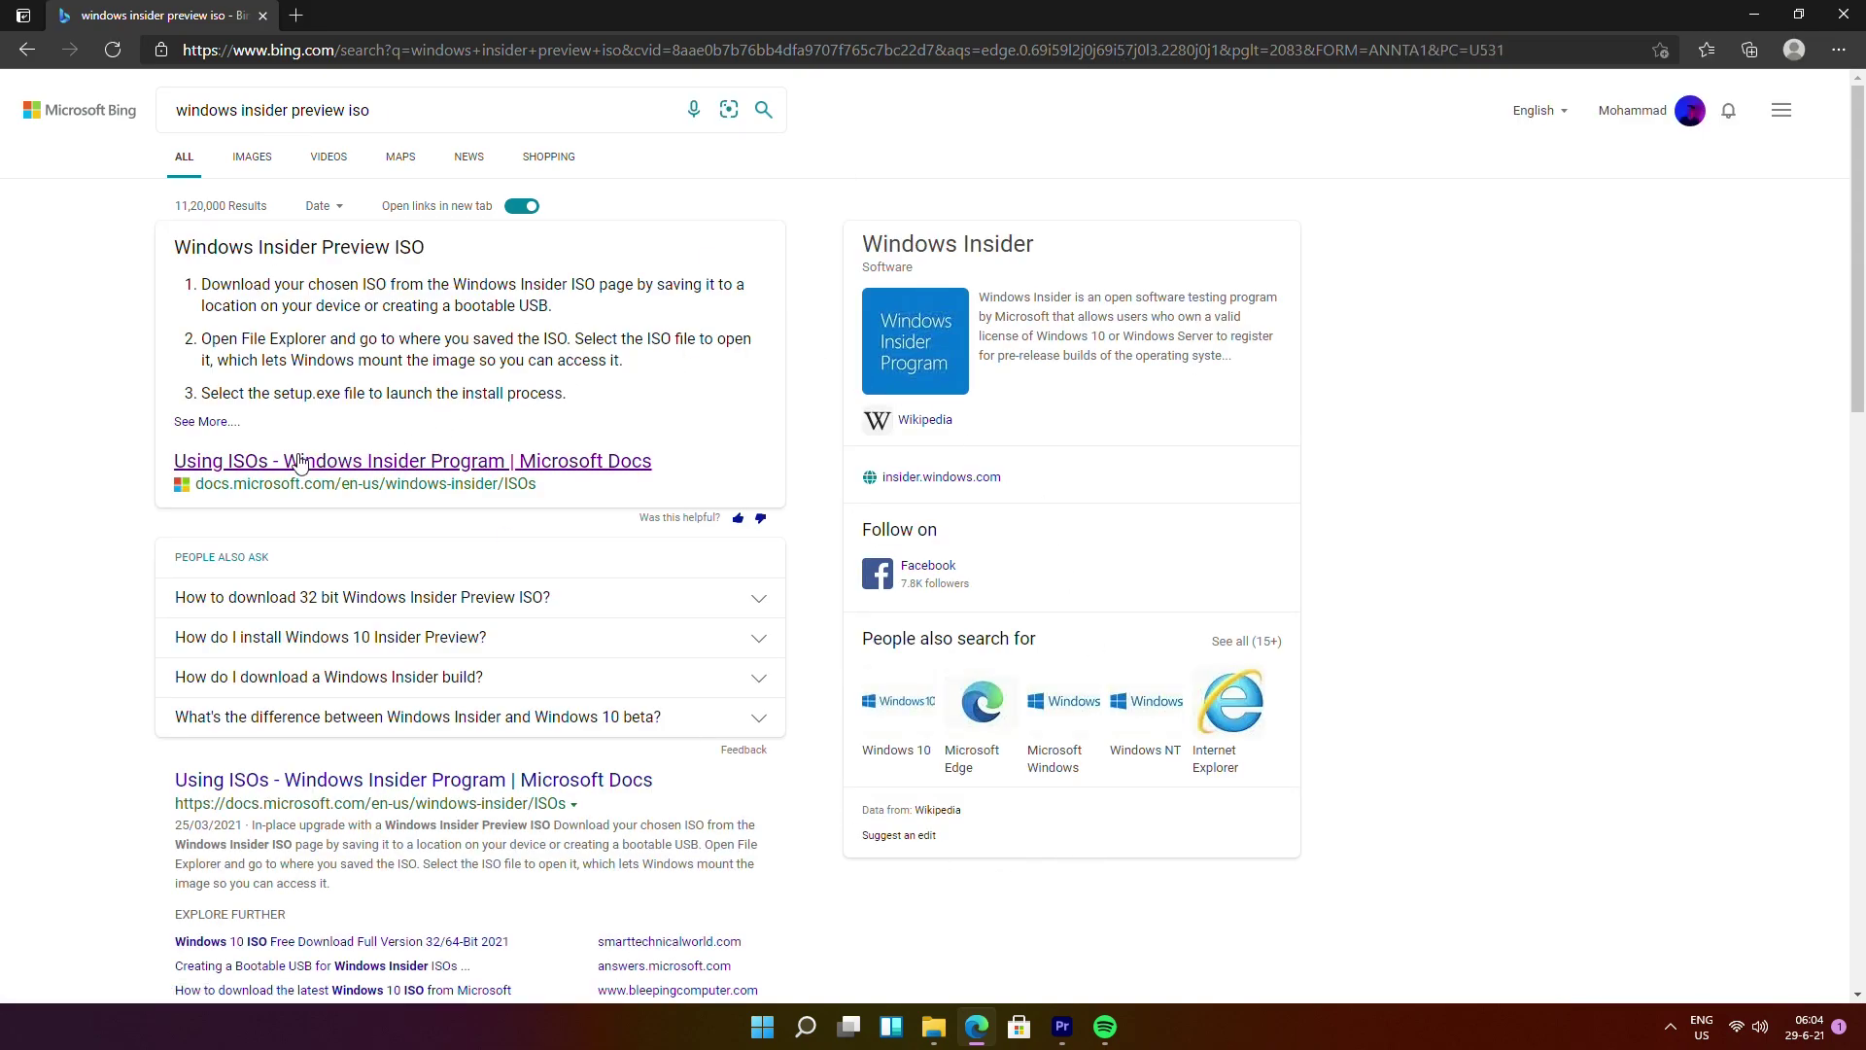
left_click(300, 461)
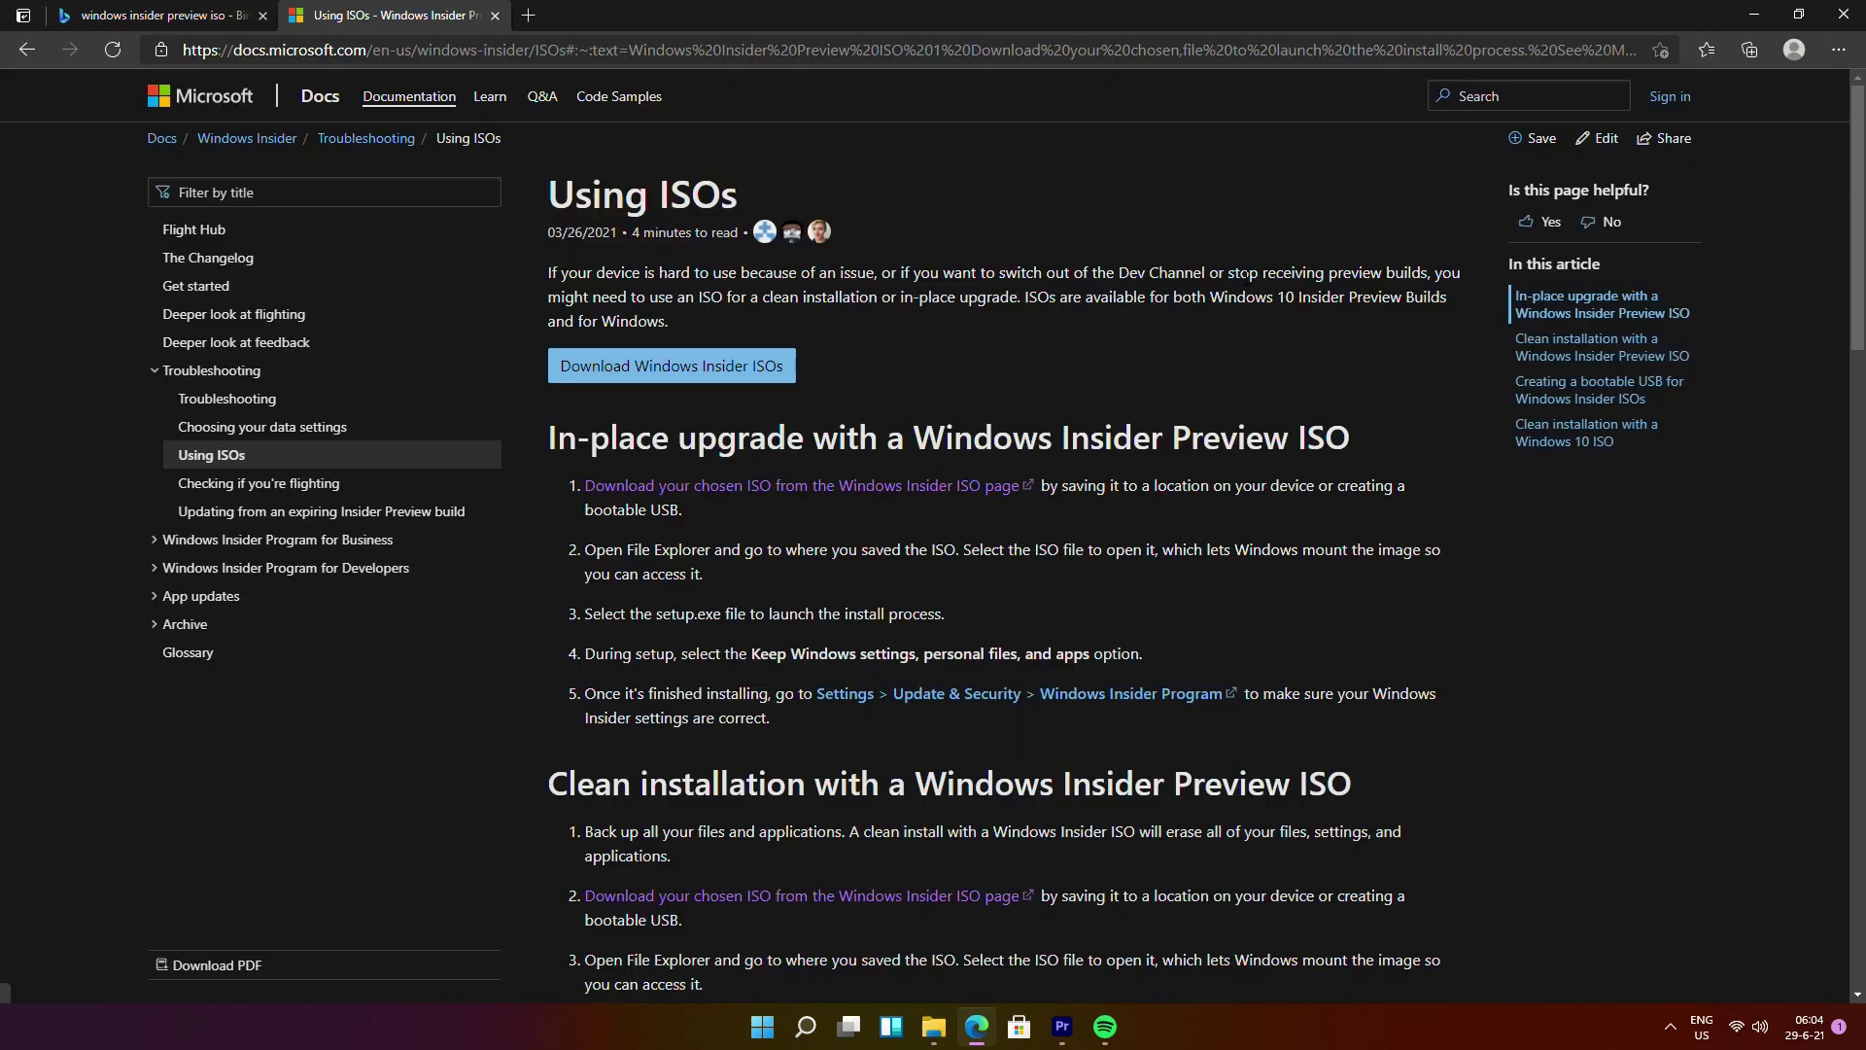
left_click(693, 373)
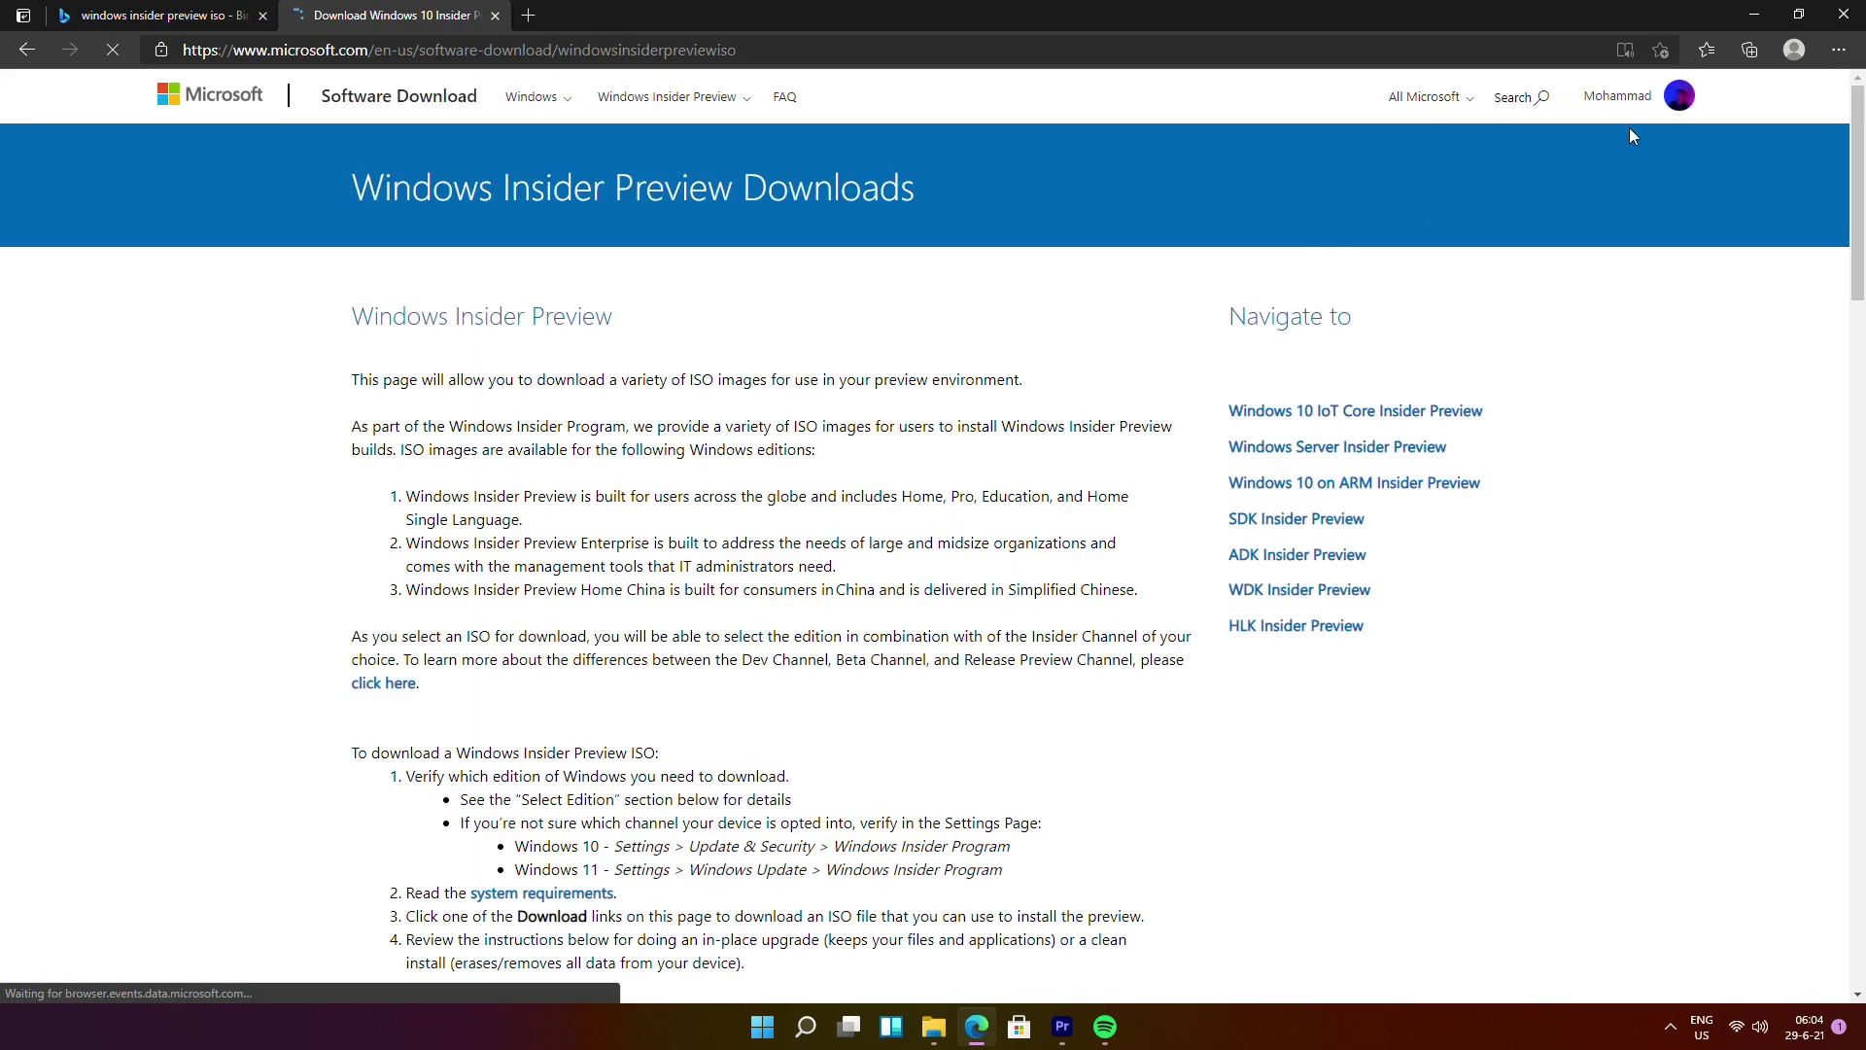
Examine the editions offered for download, selecting Windows 10 Insider Preview (Dev Channel) - Build 21354 without confirming it.
scroll(838, 416, "down", 5)
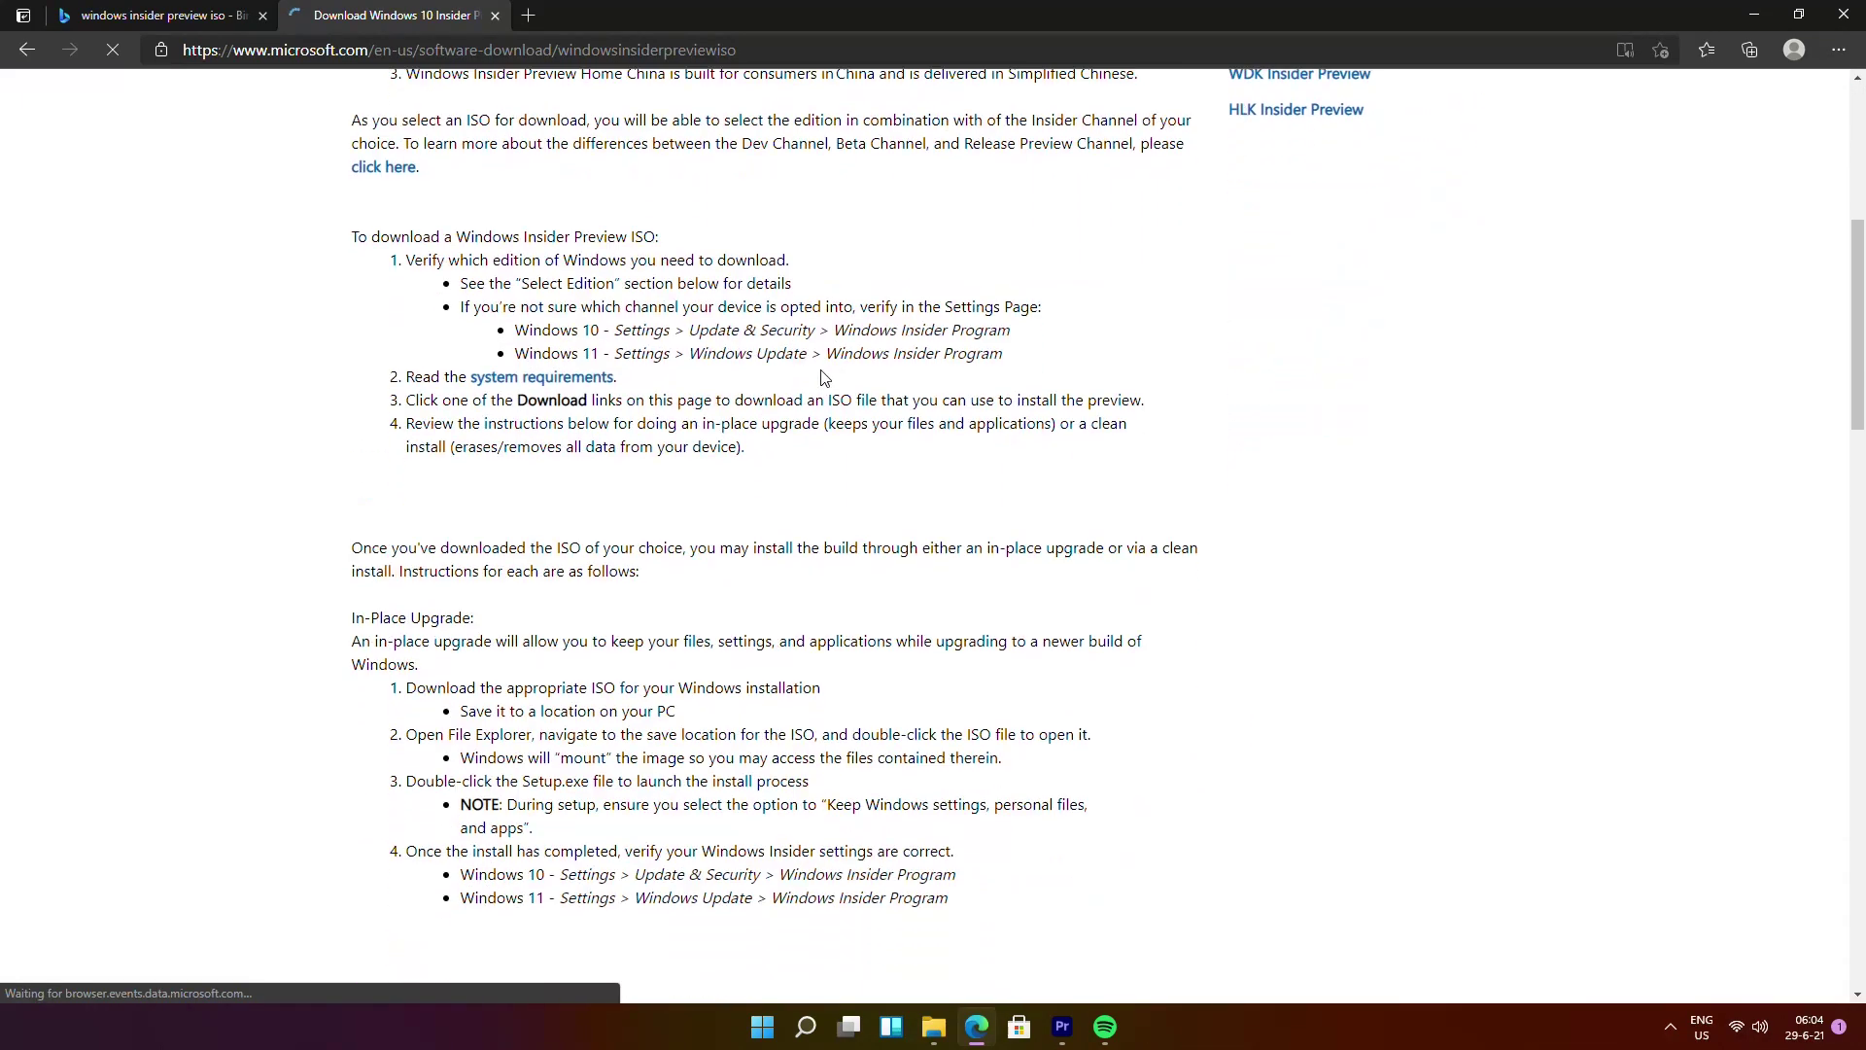
scroll(838, 416, "down", 20)
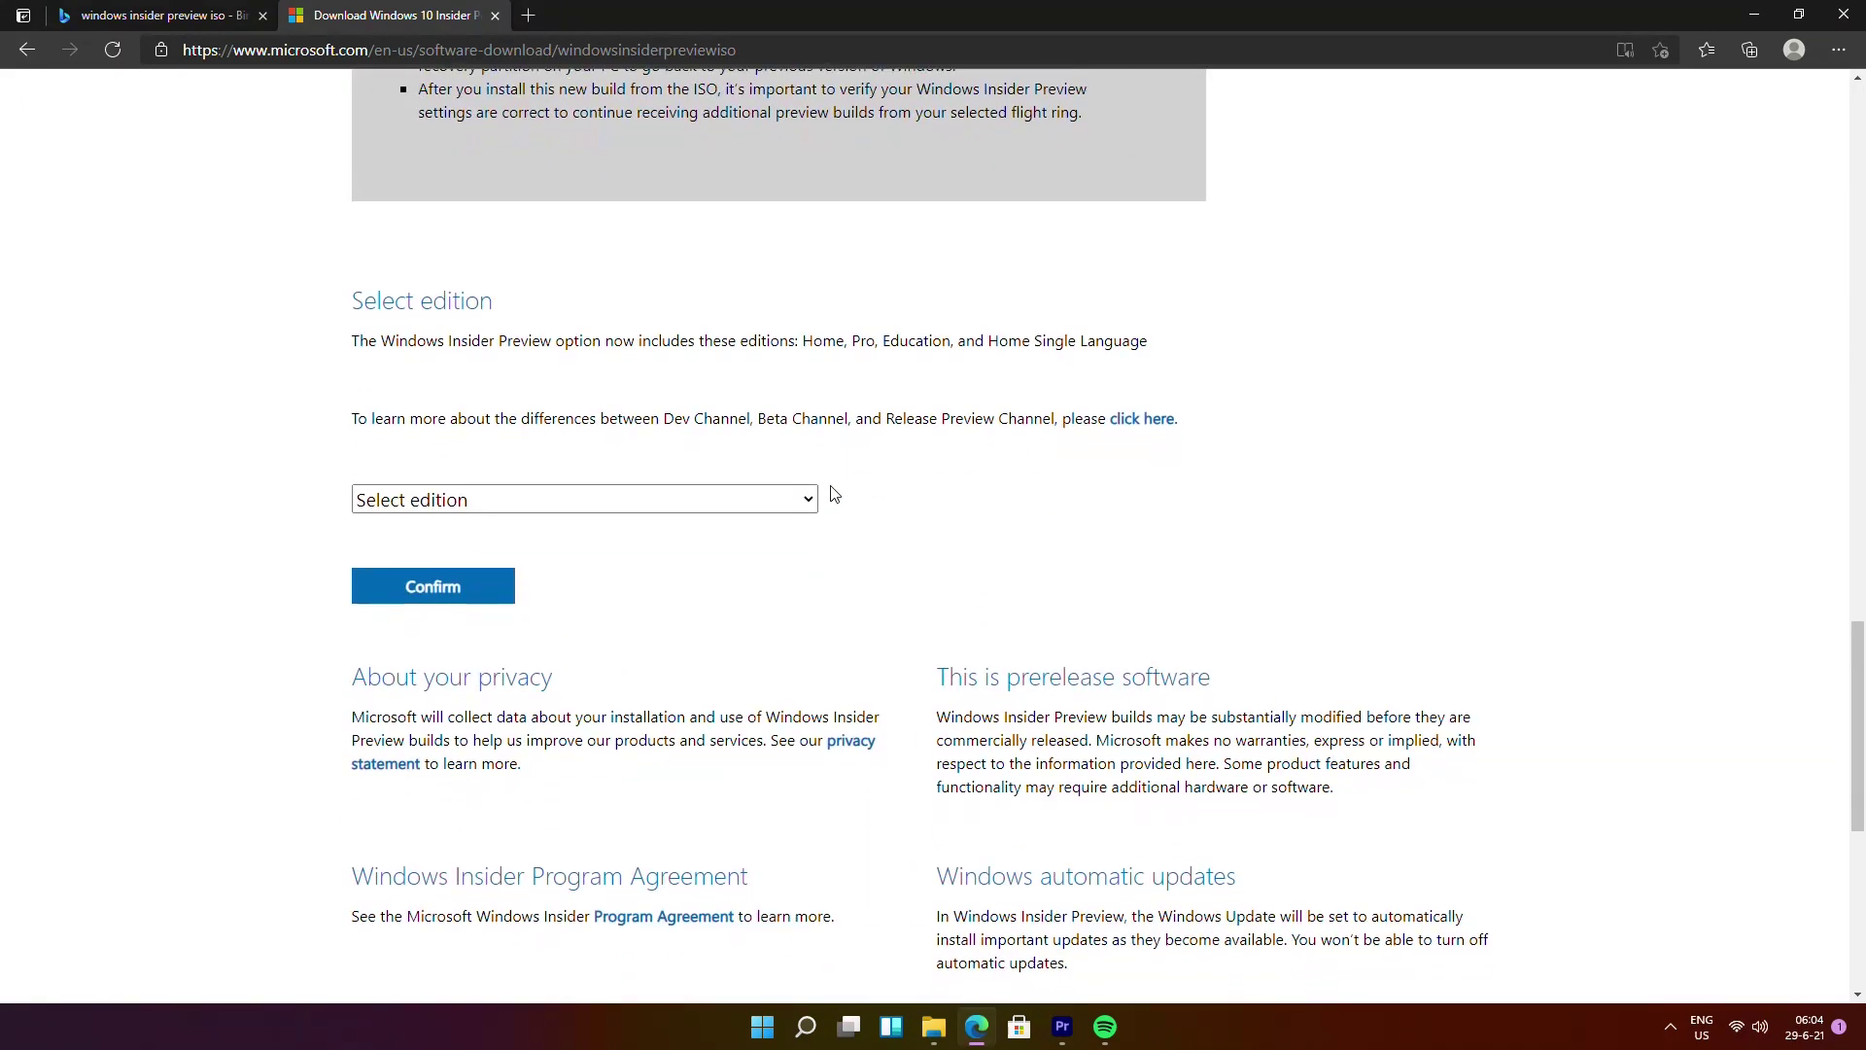
left_click(605, 226)
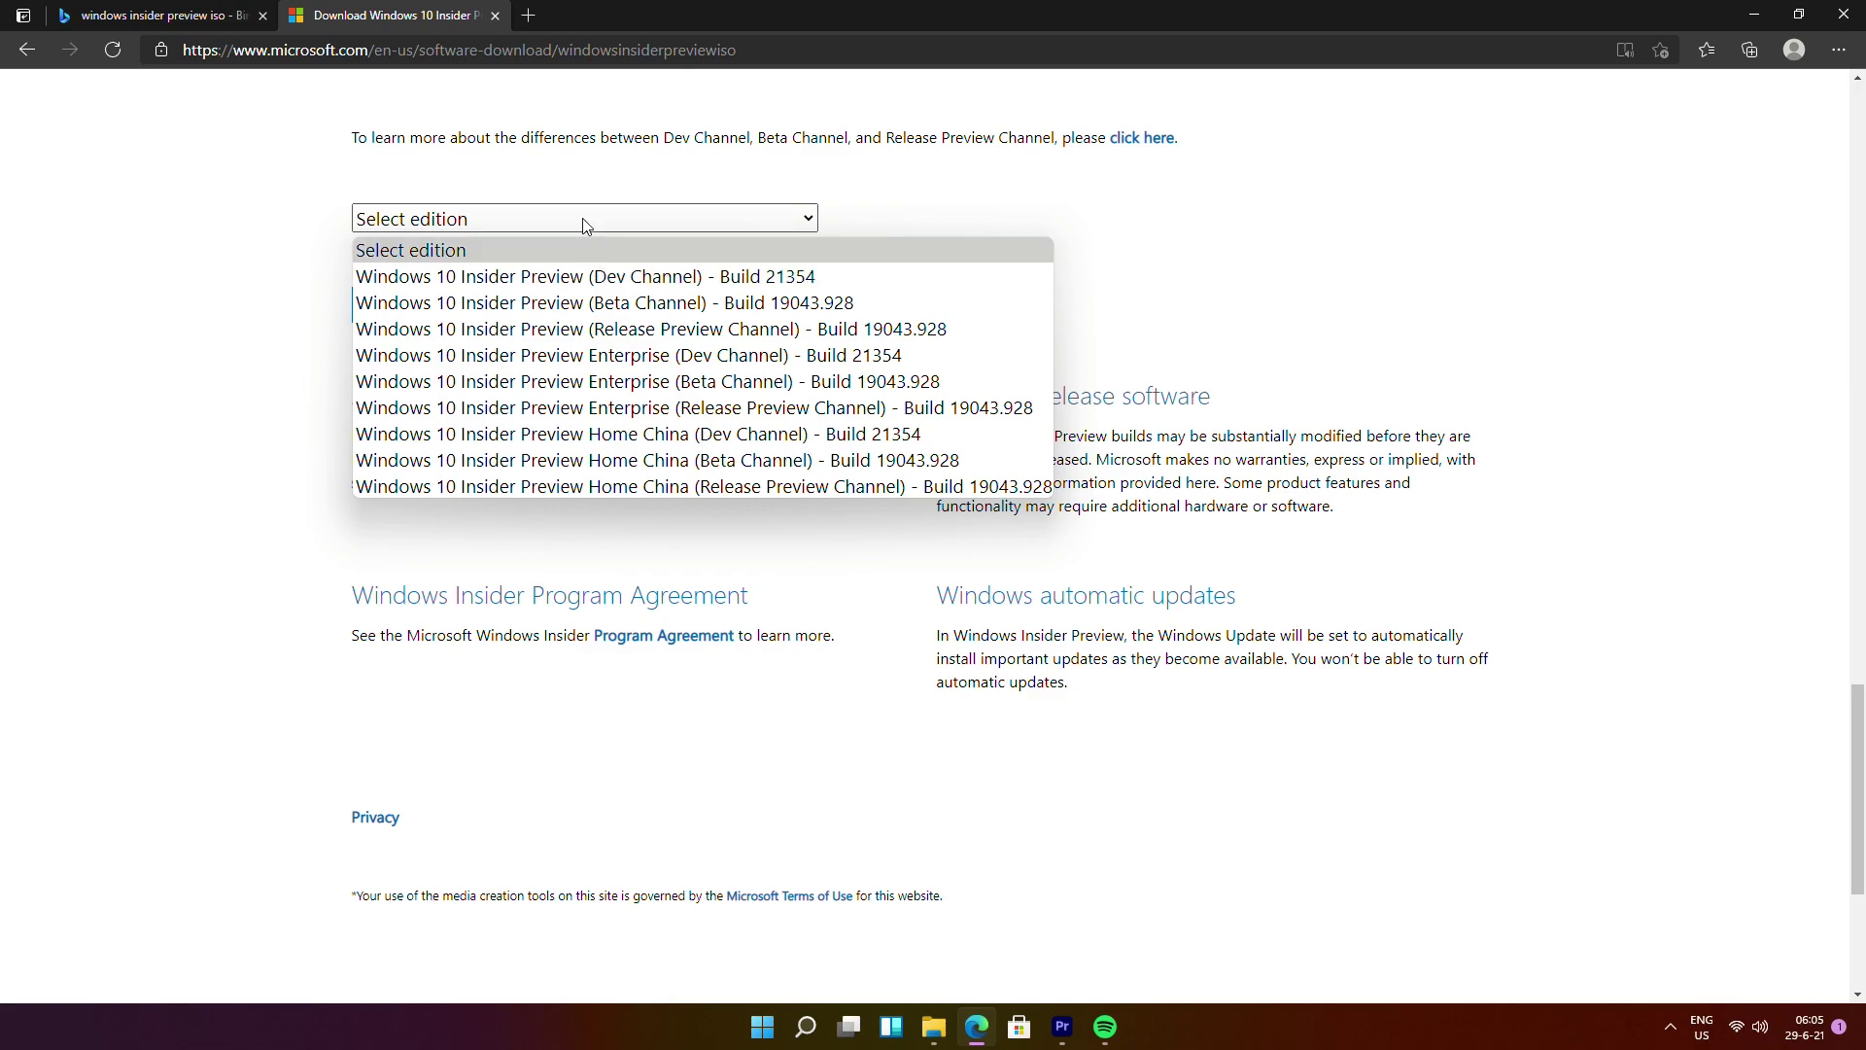
left_click(571, 279)
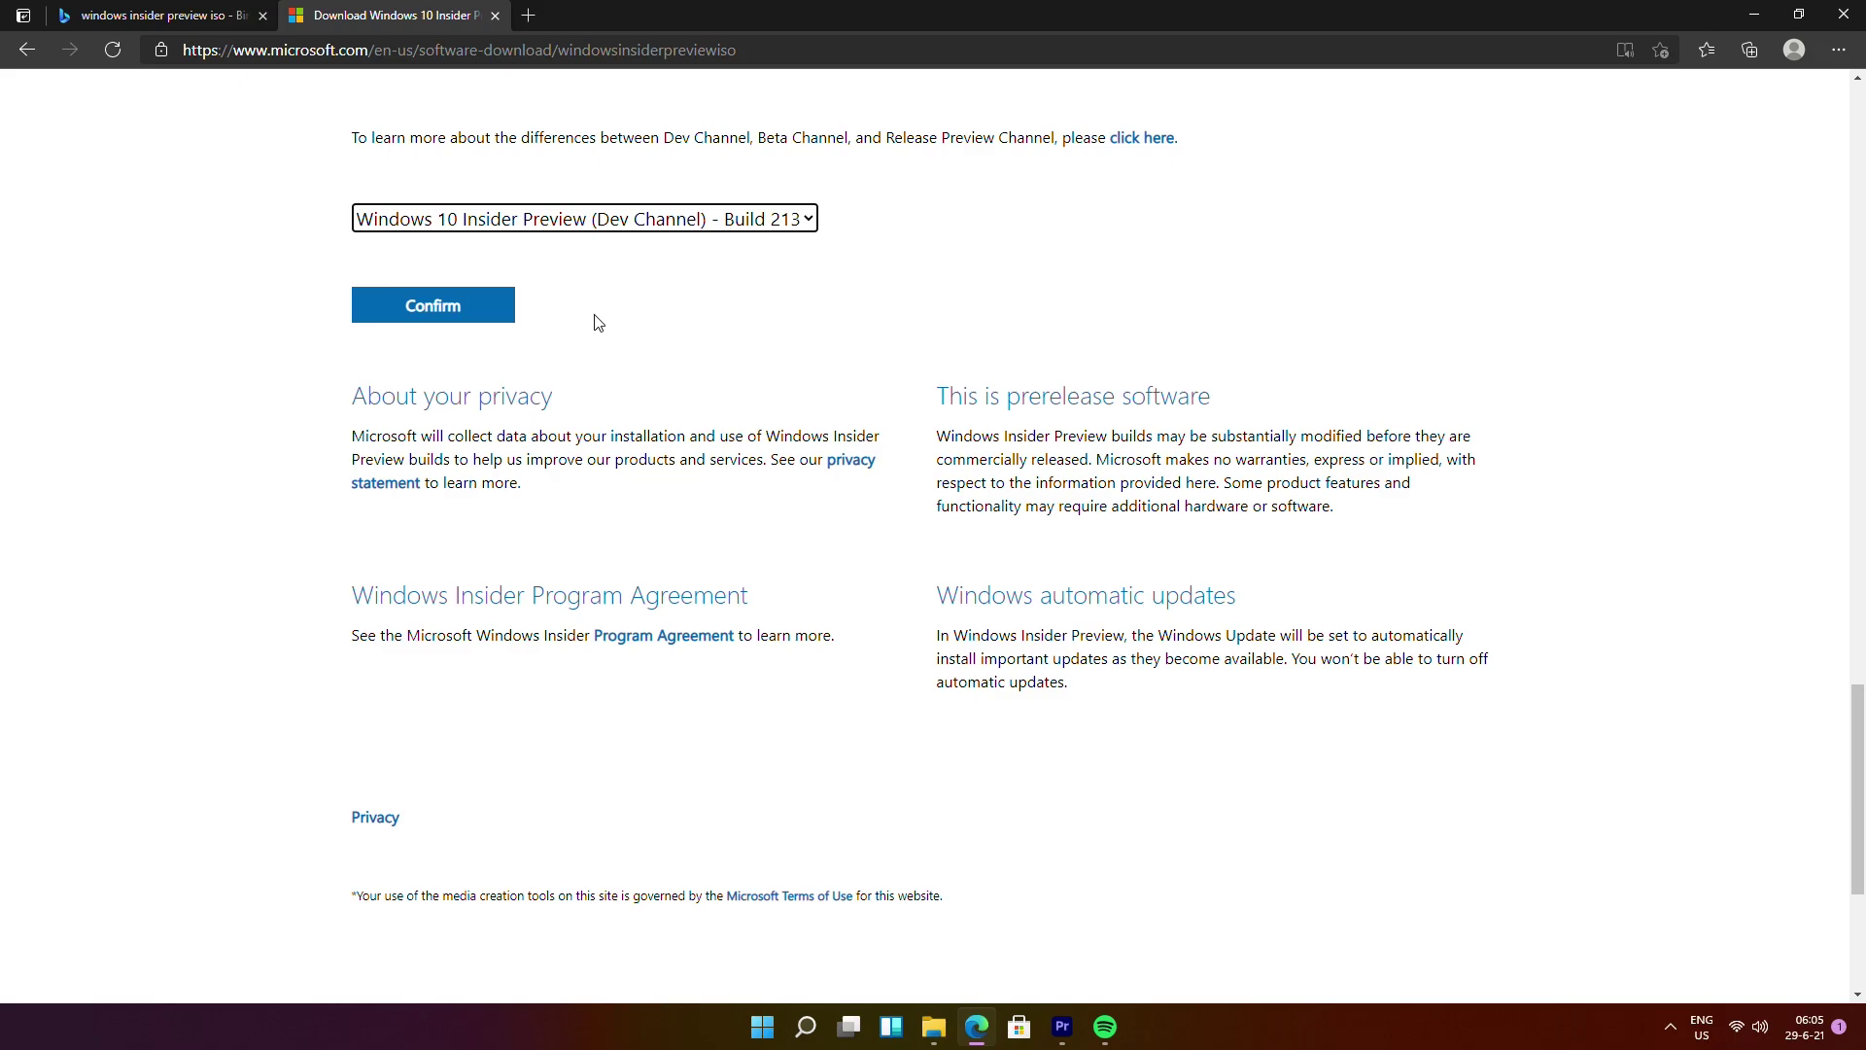
scroll(595, 321, "up", 4)
left_click(596, 641)
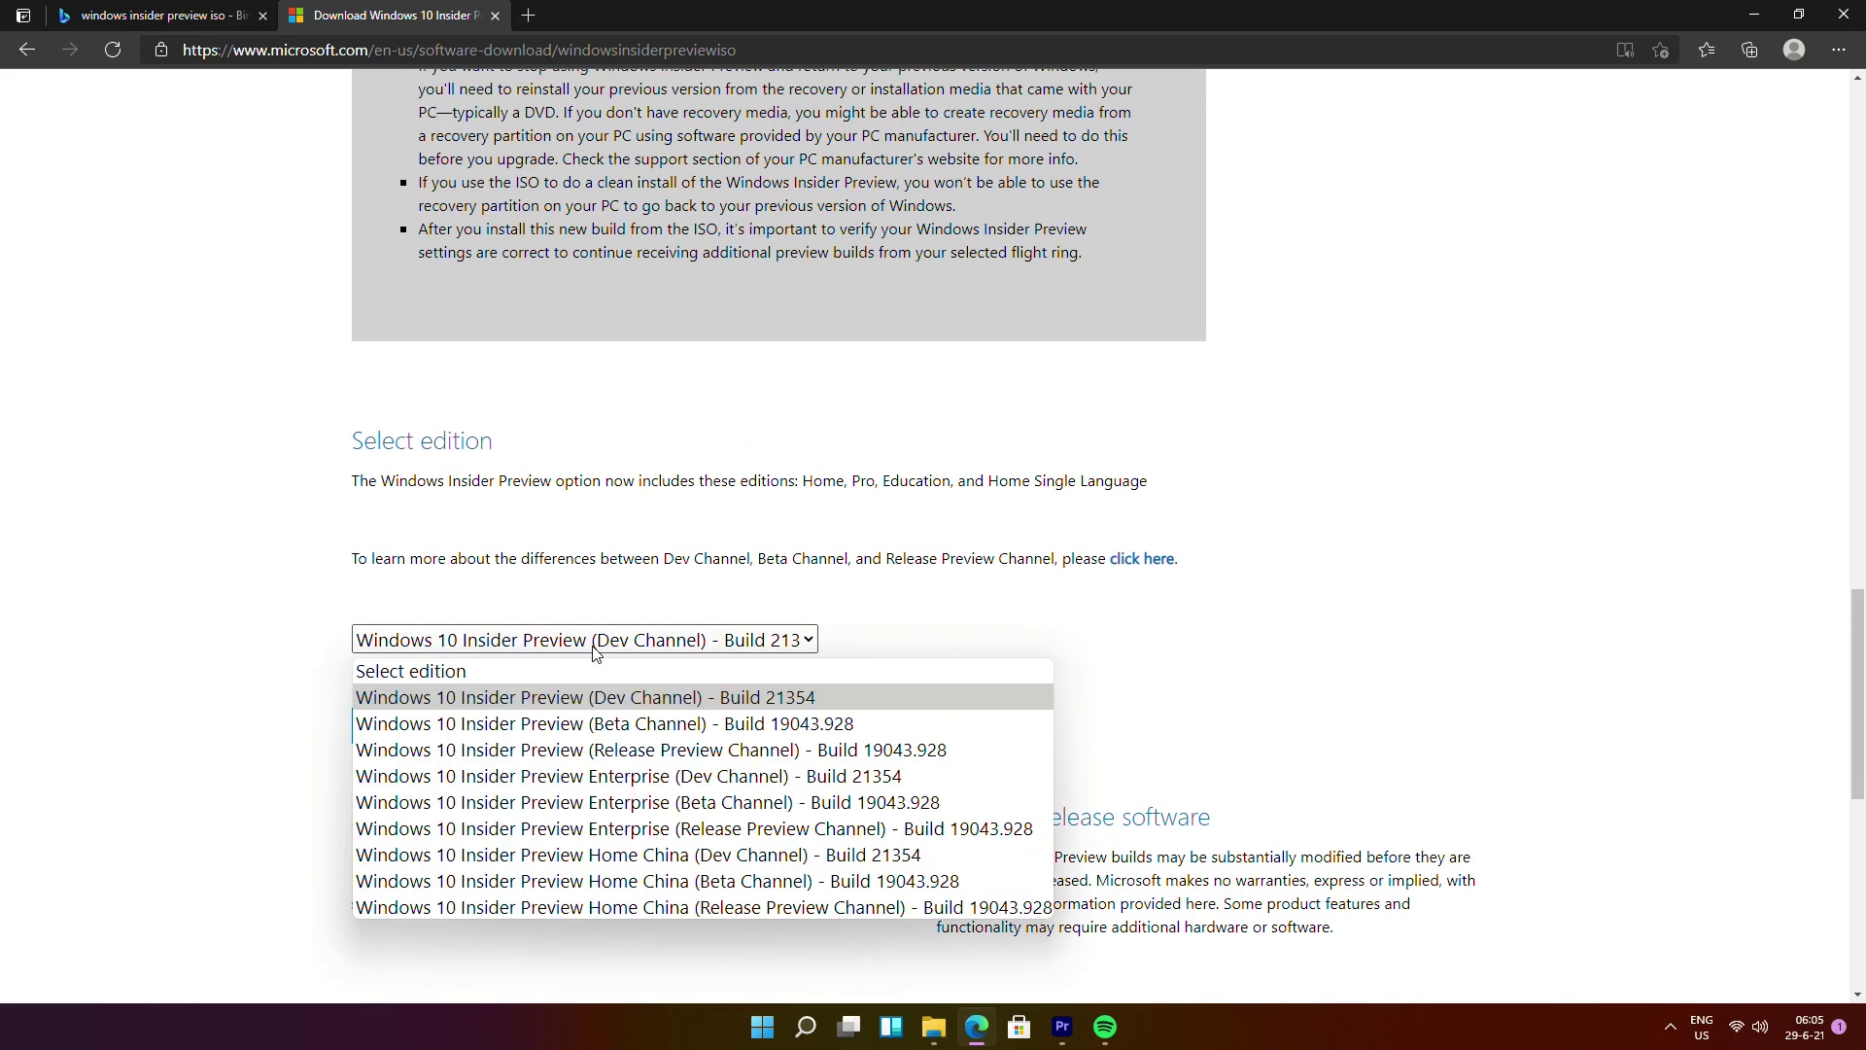
left_click(651, 647)
scroll(792, 640, "up", 15)
scroll(792, 640, "up", 6)
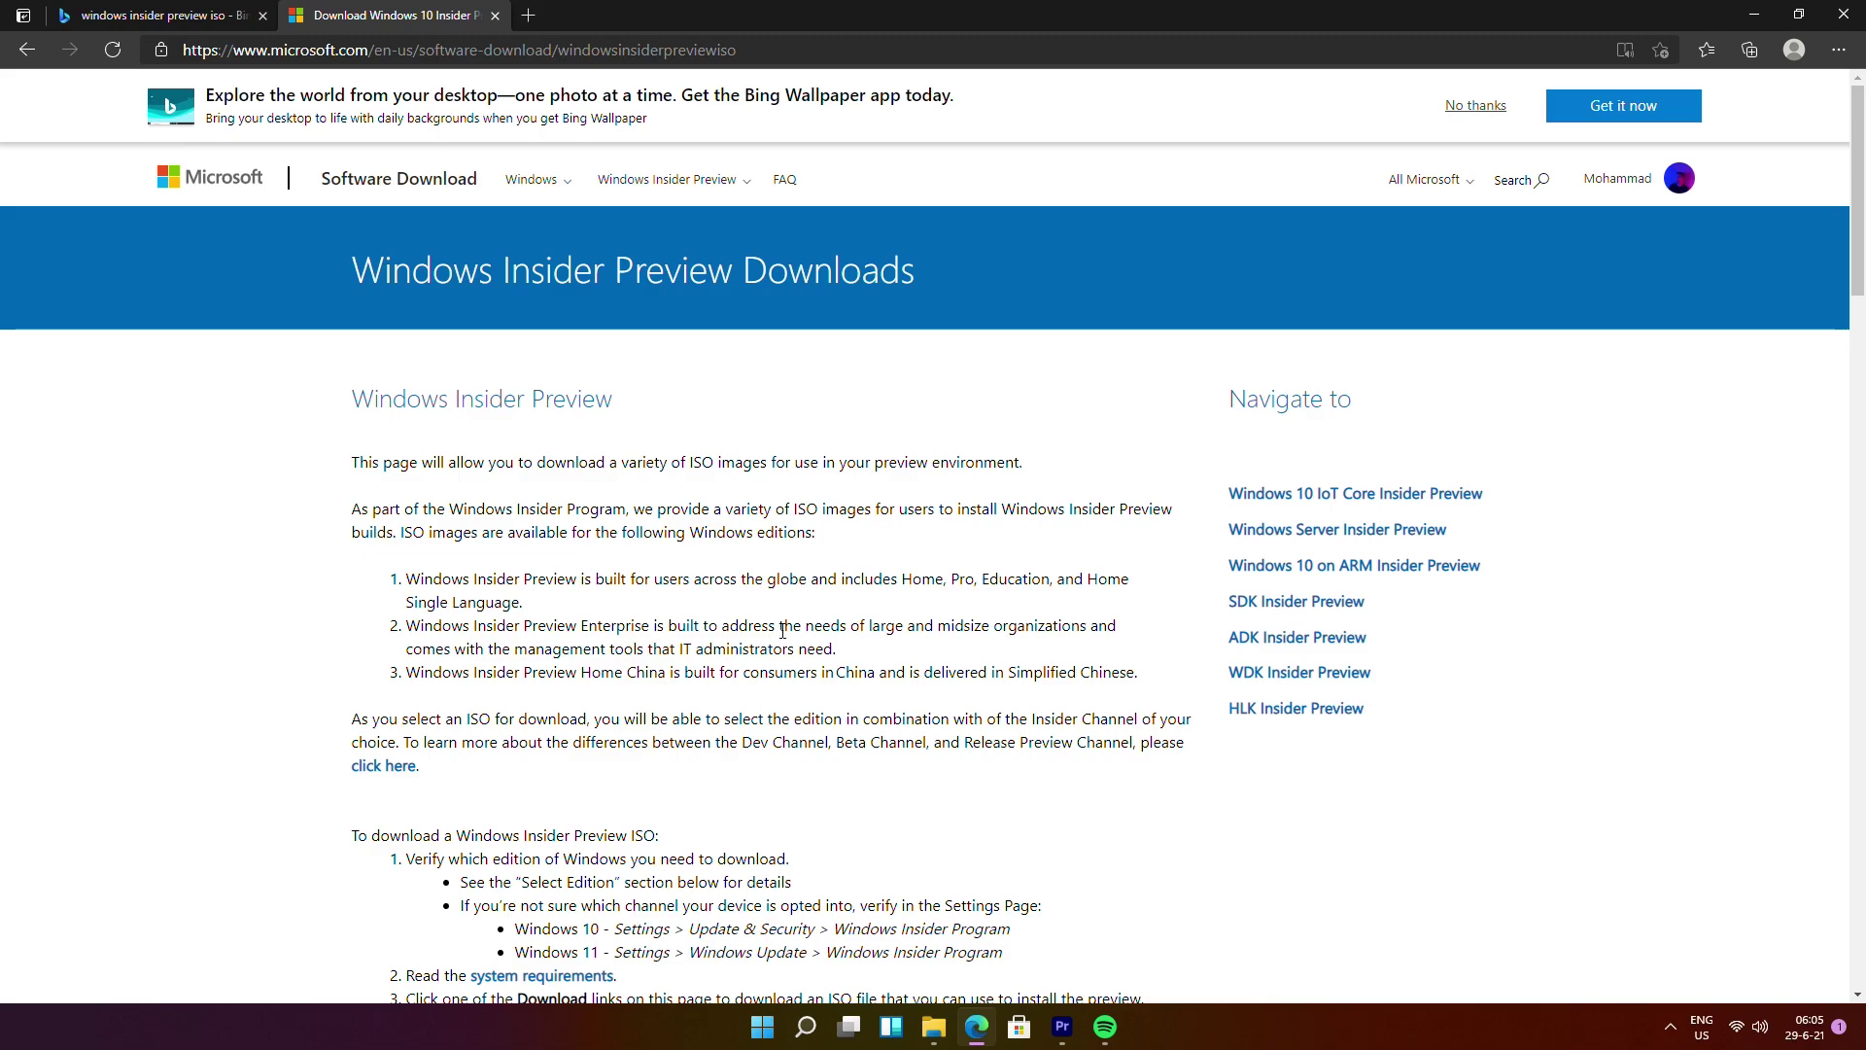
scroll(782, 630, "down", 6)
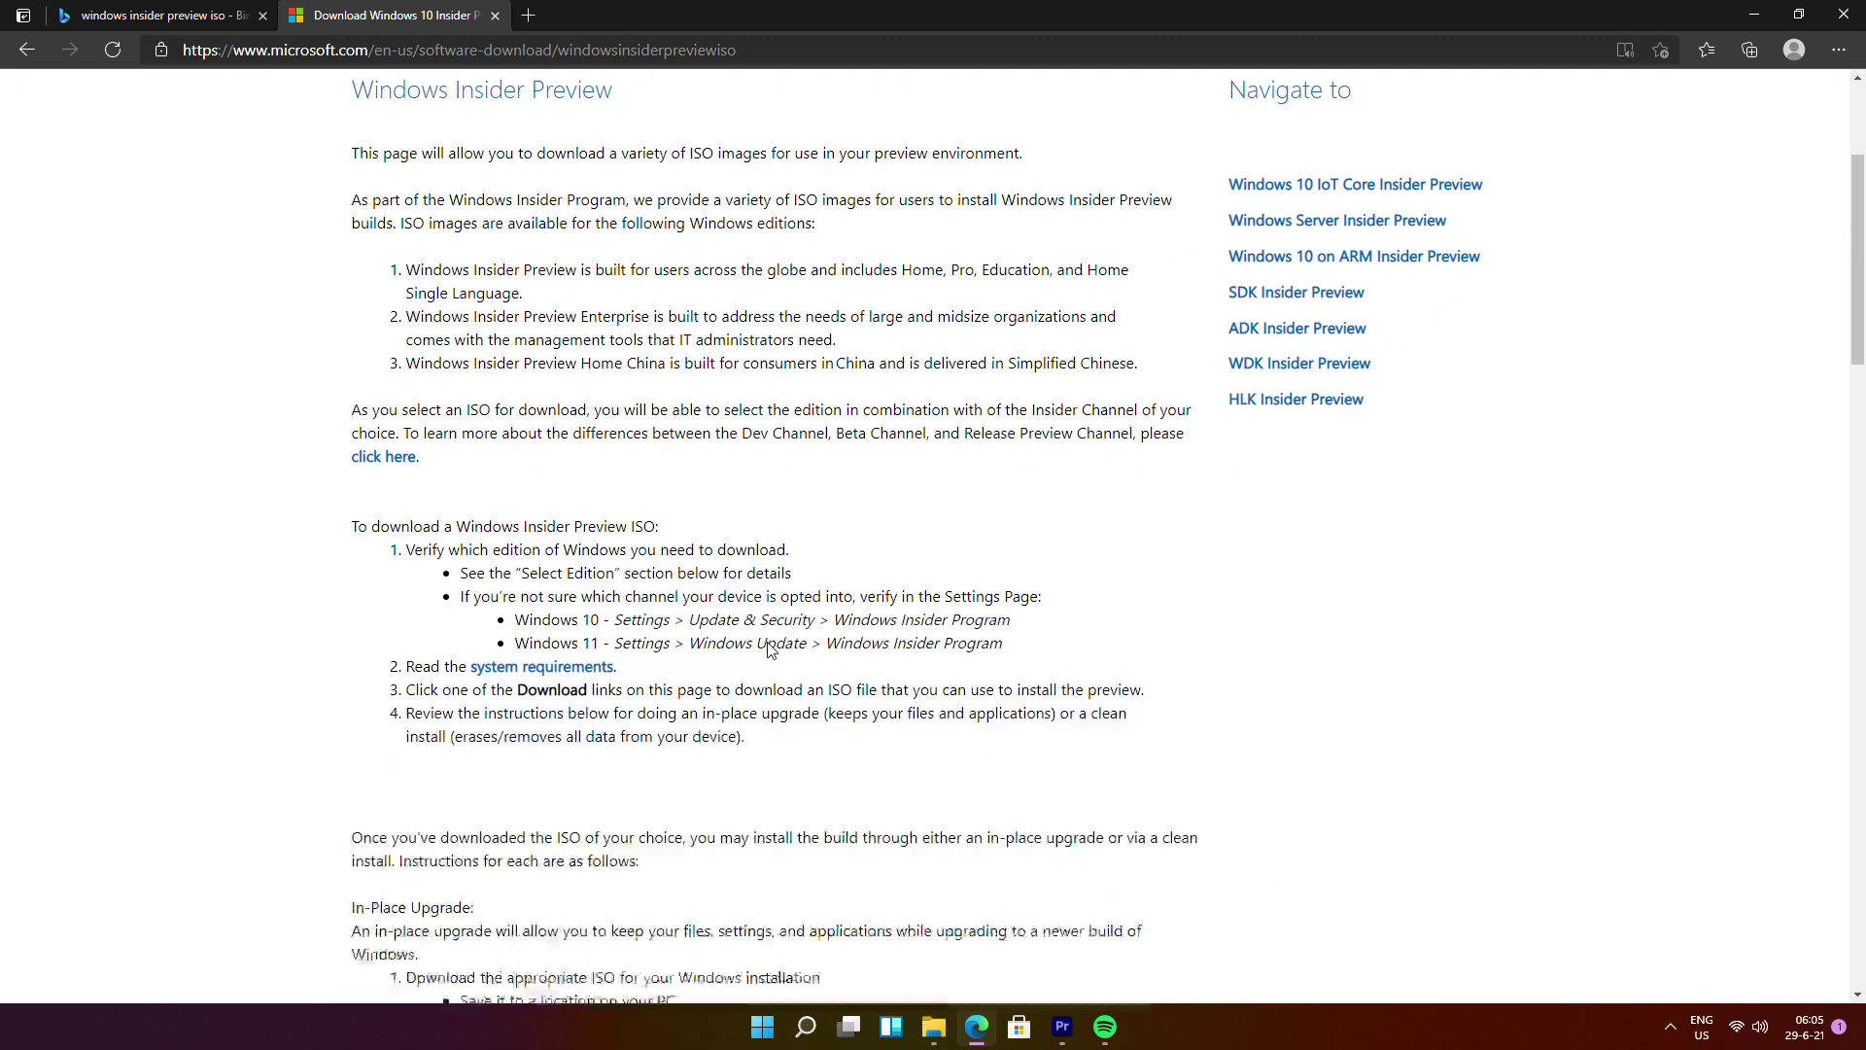
scroll(769, 647, "up", 6)
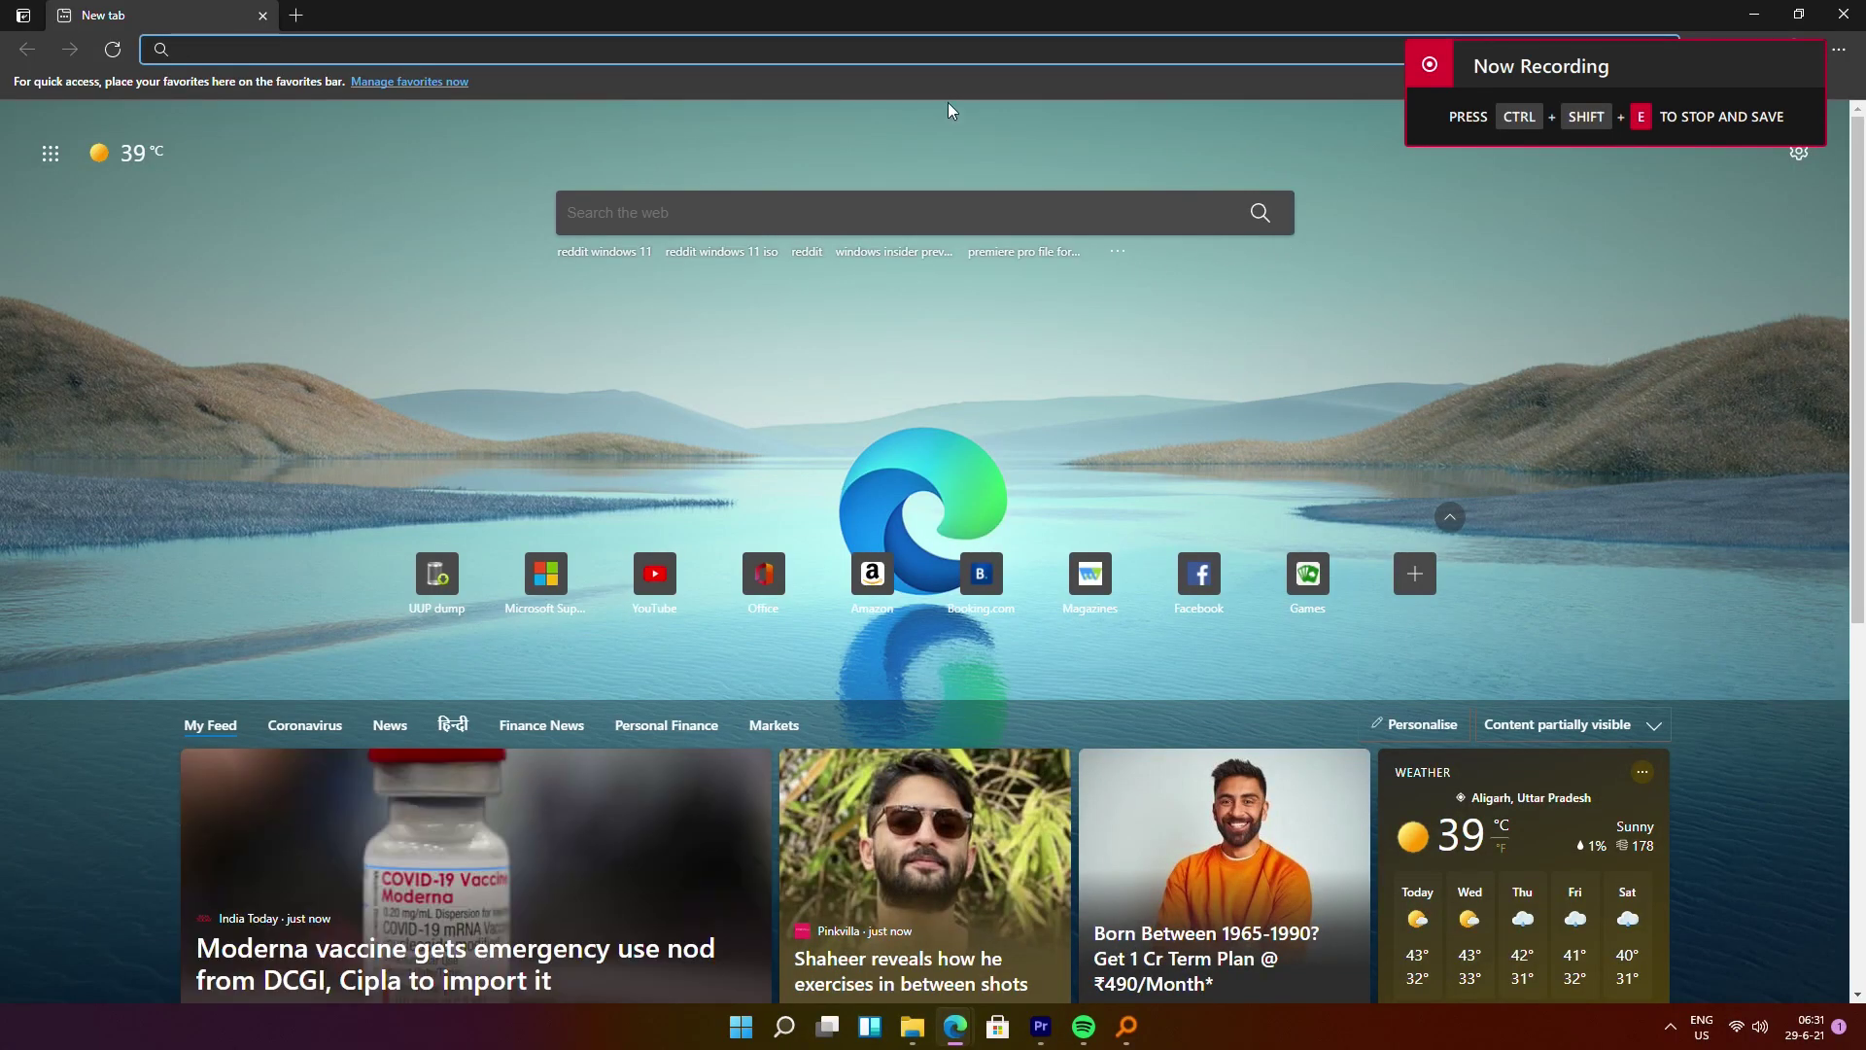
Open the UUP dump website at uupdump.net.
type("uu")
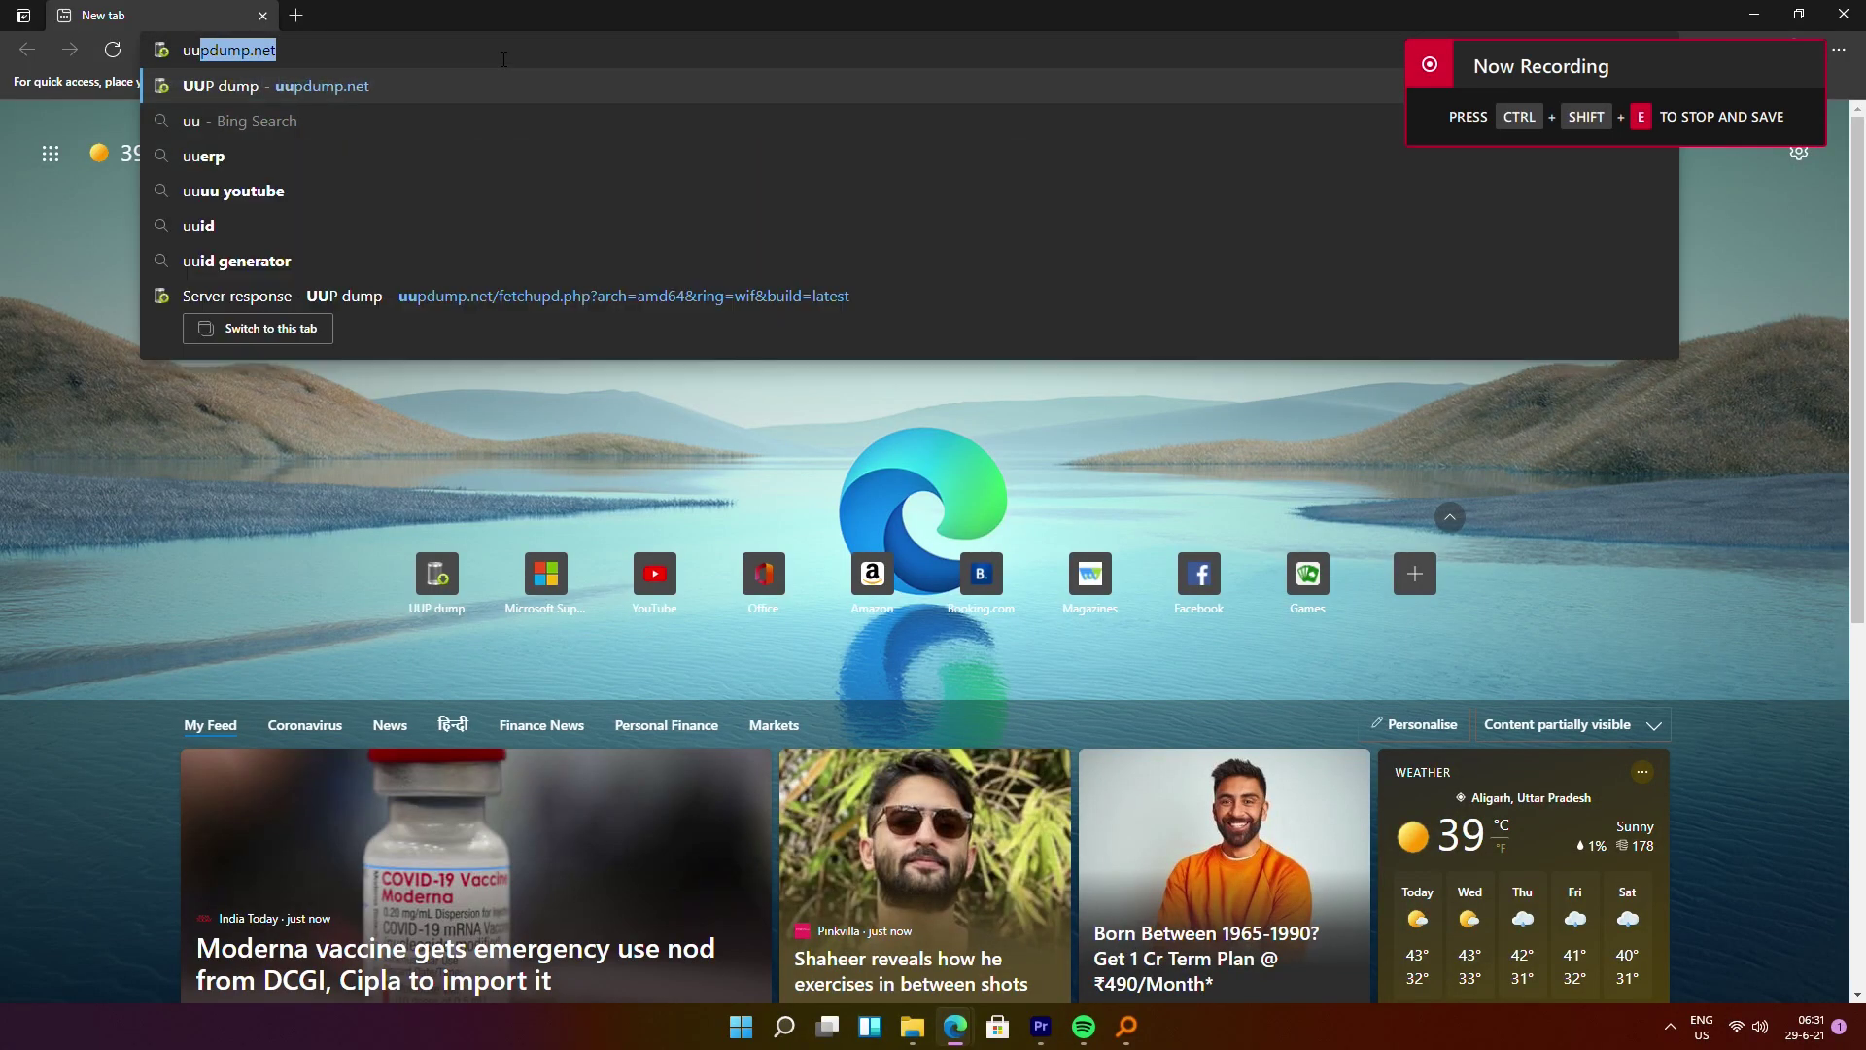
type("pdump")
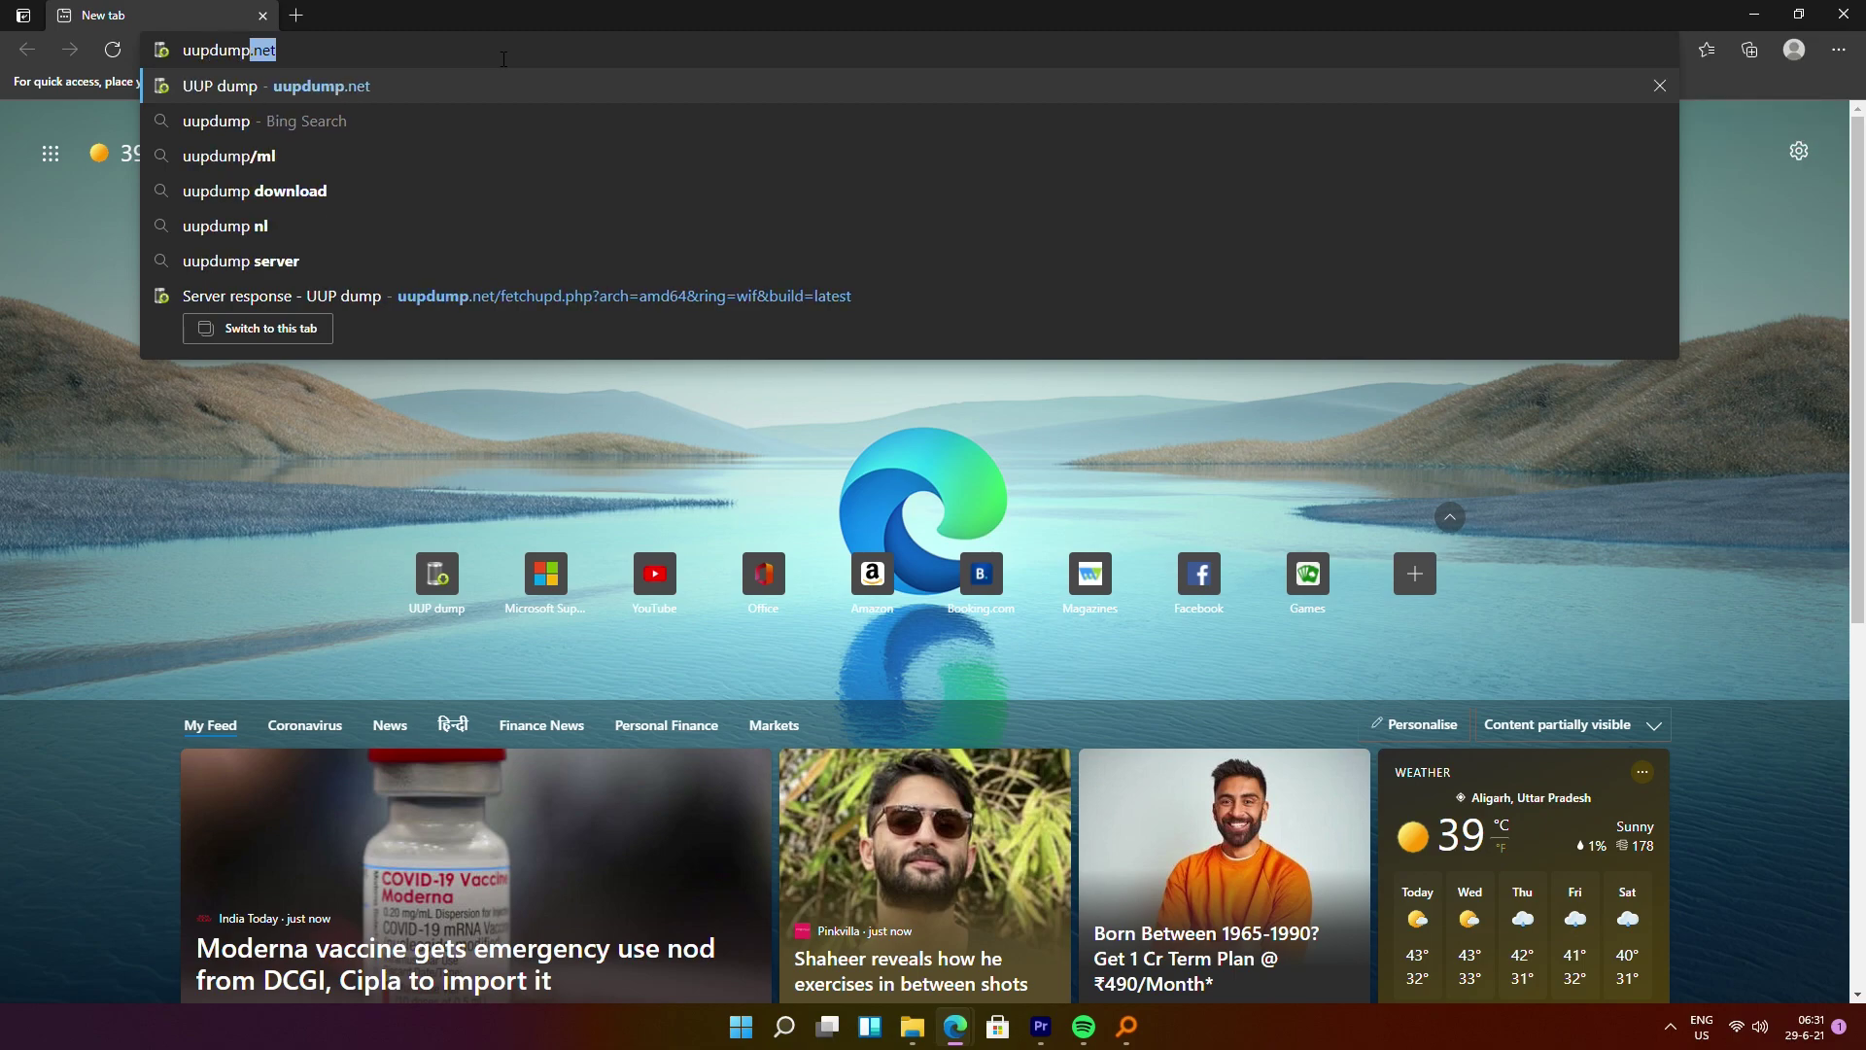
type(".net")
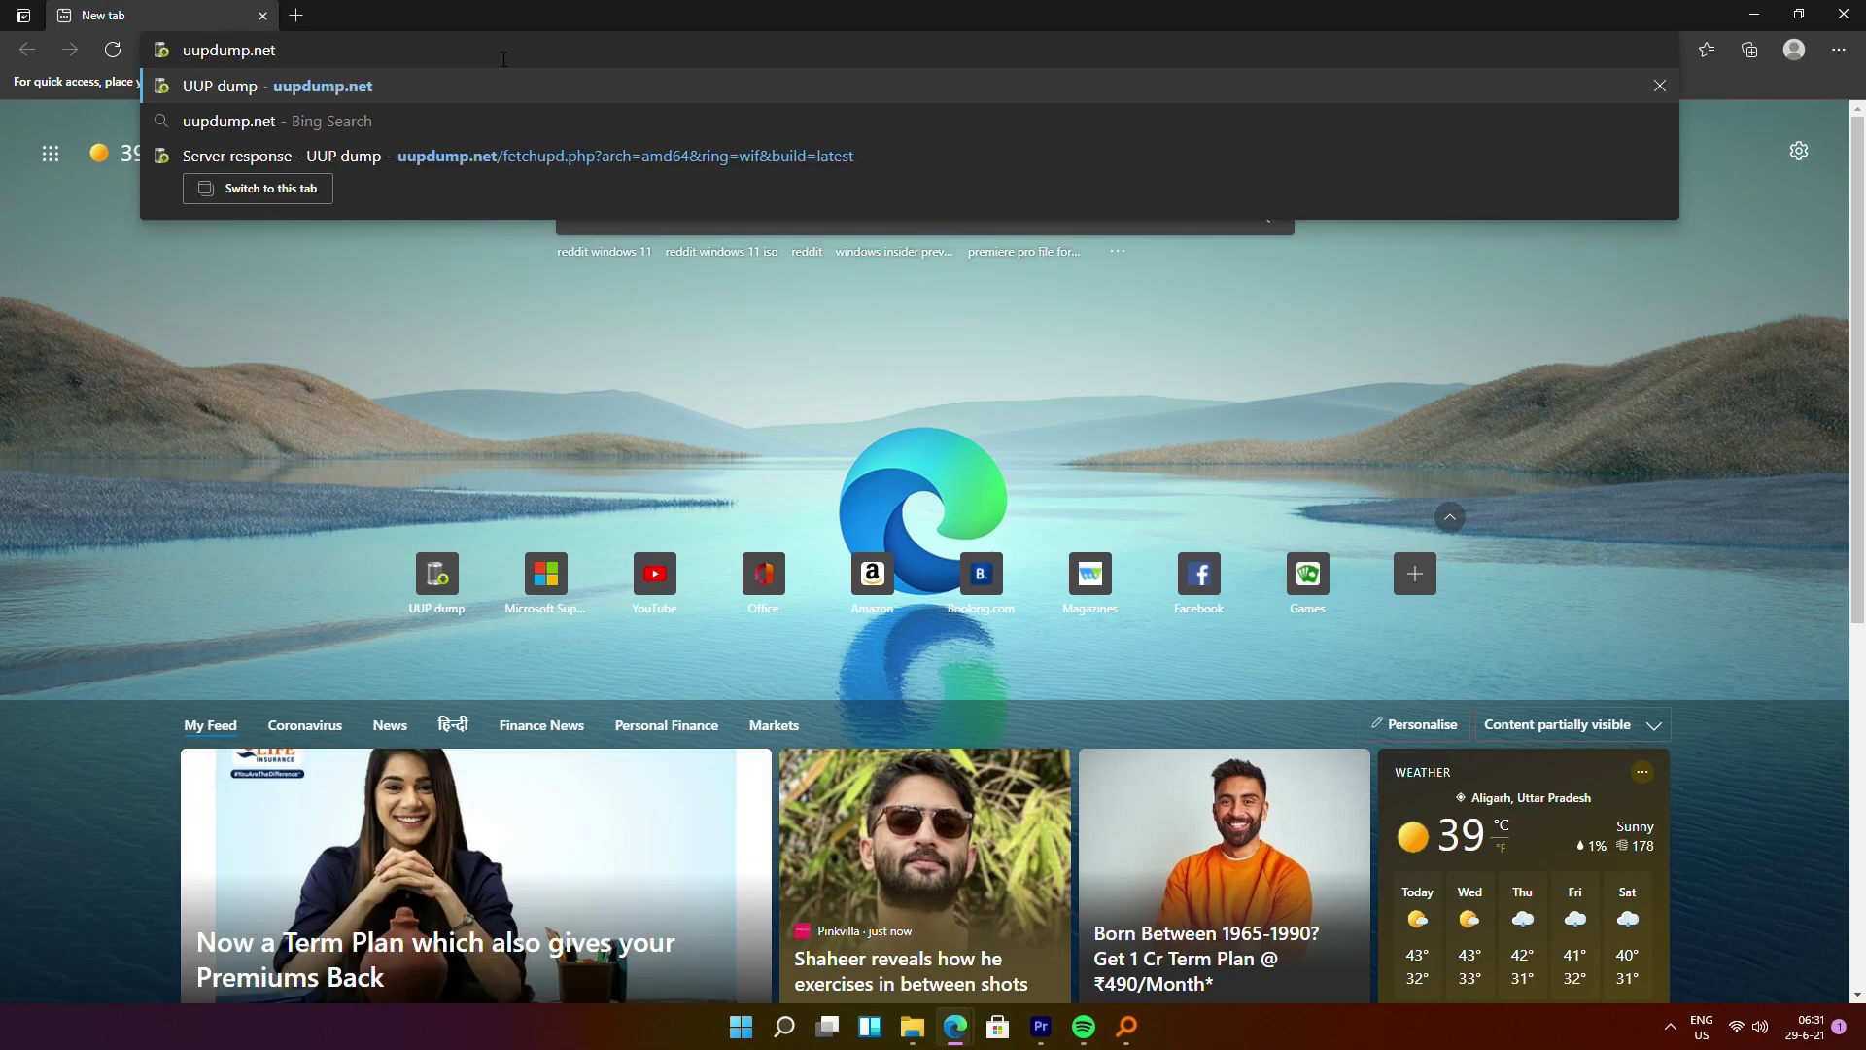
key("Return")
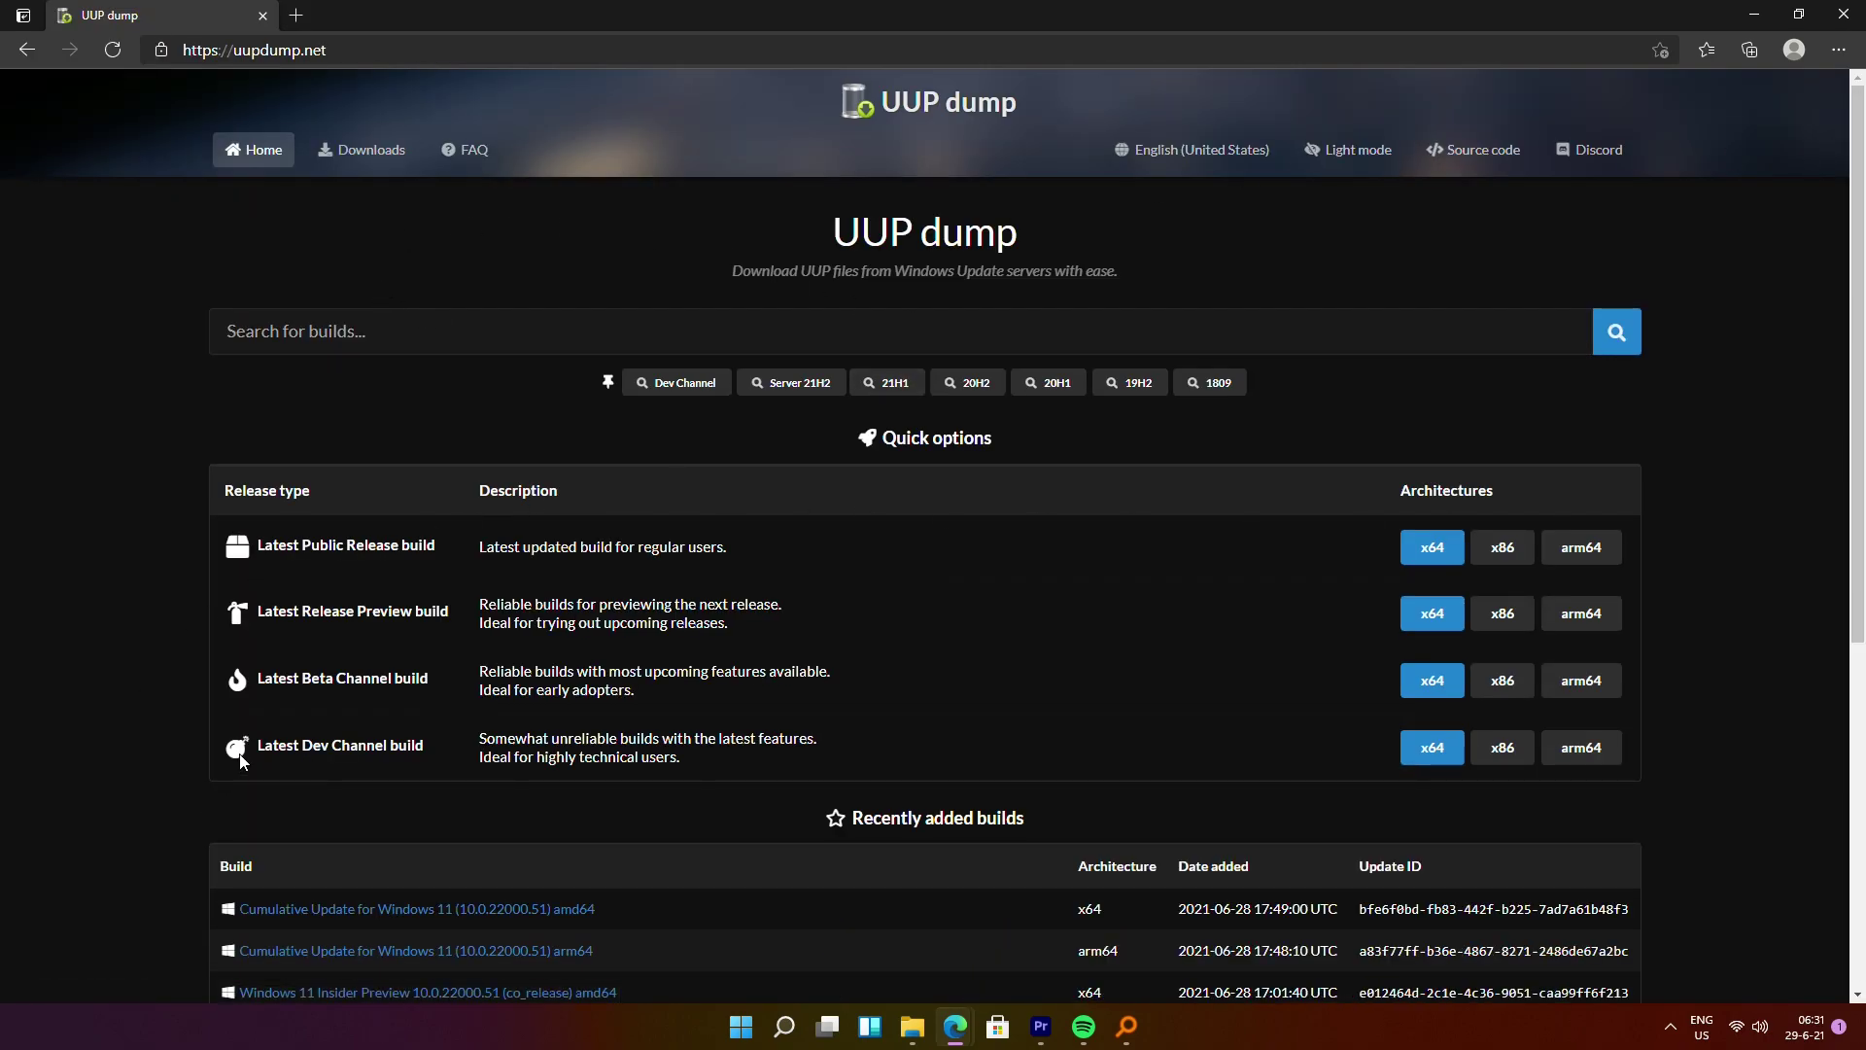
Find the x64 version of the Latest Dev Channel build and open Cumulative Update for Windows 11 (10.0.22000.51).
left_click_drag(428, 748, 255, 751)
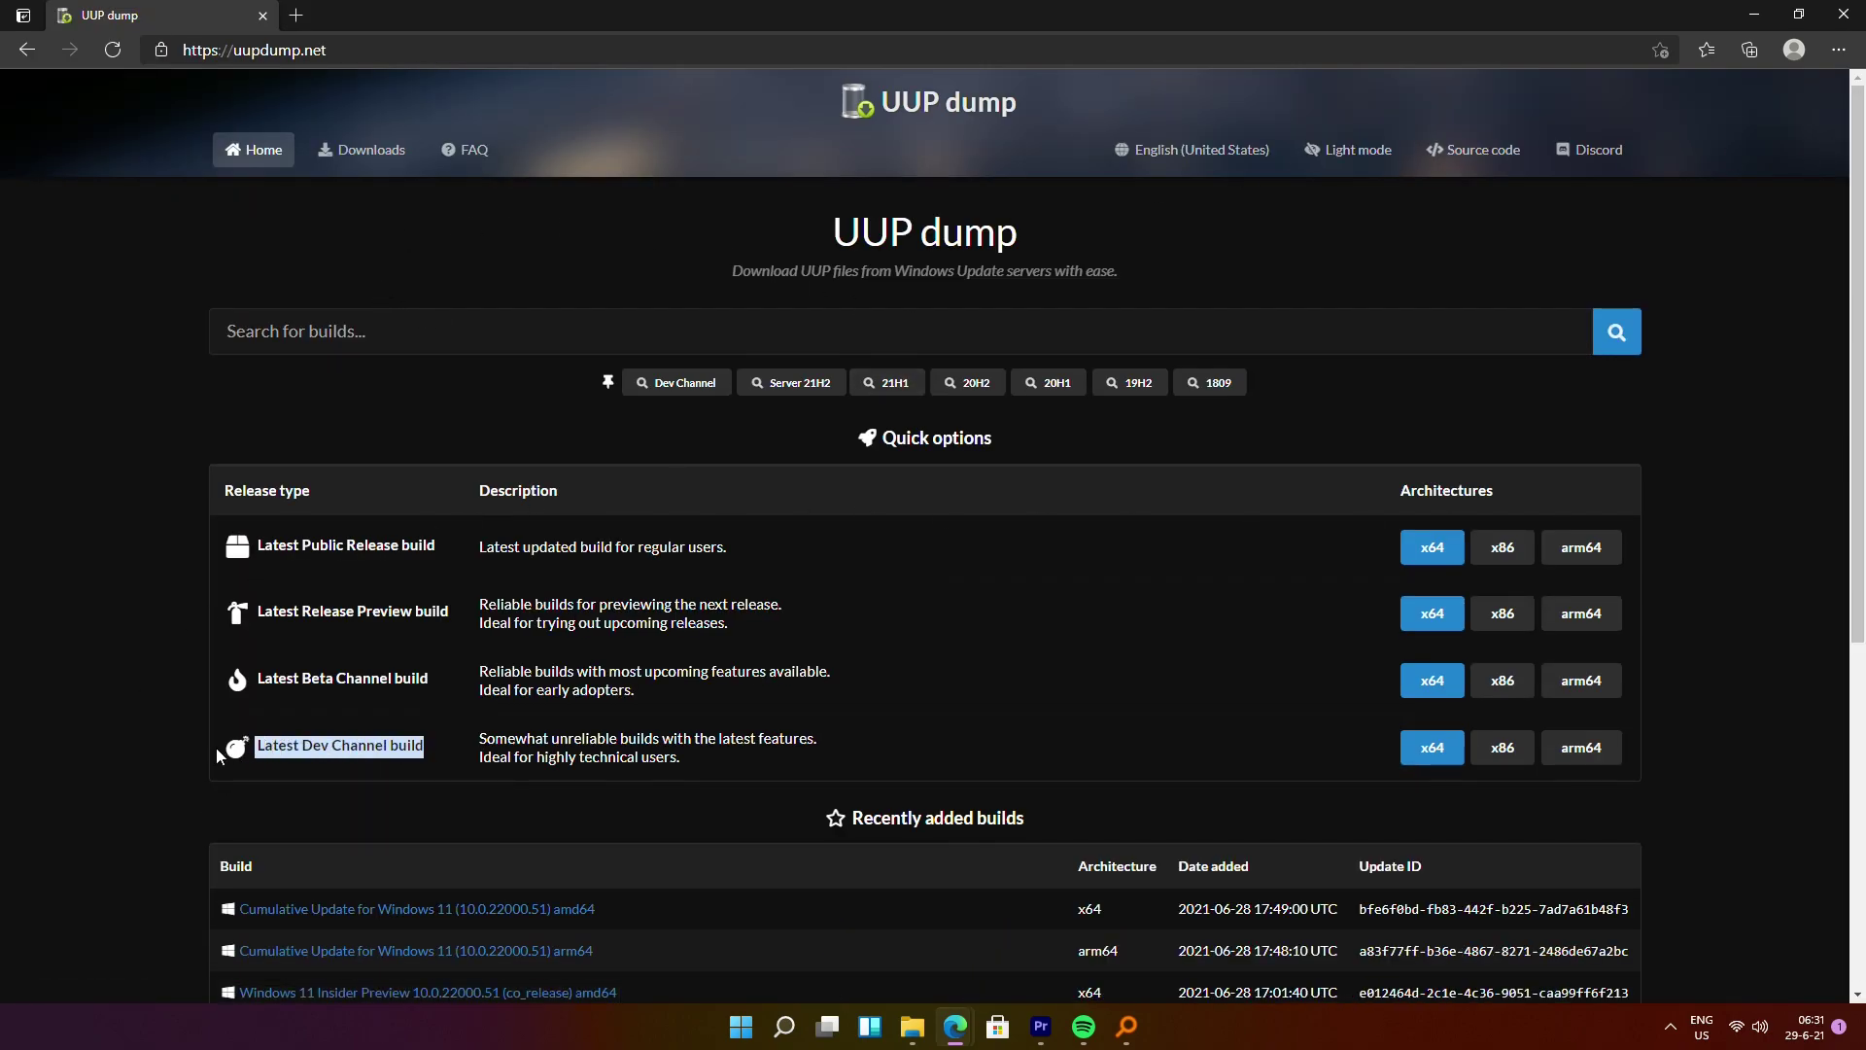
left_click(131, 748)
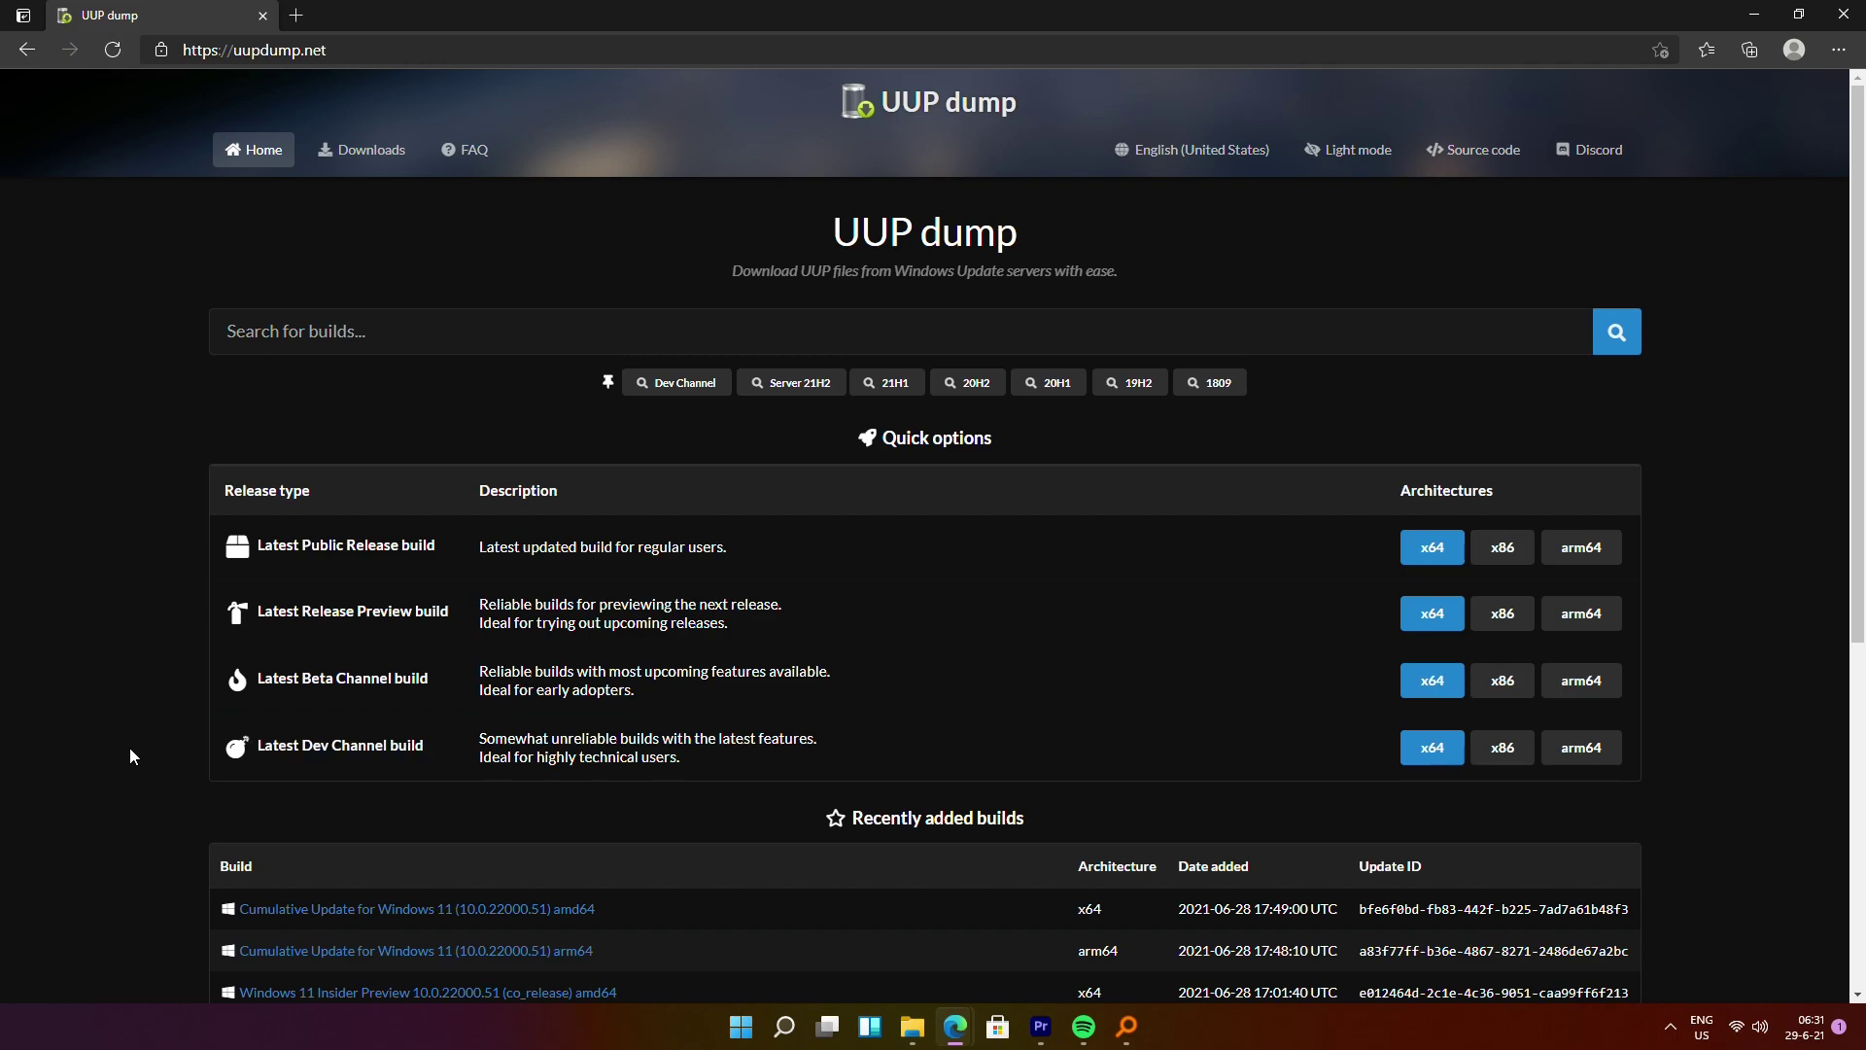
left_click(1443, 749)
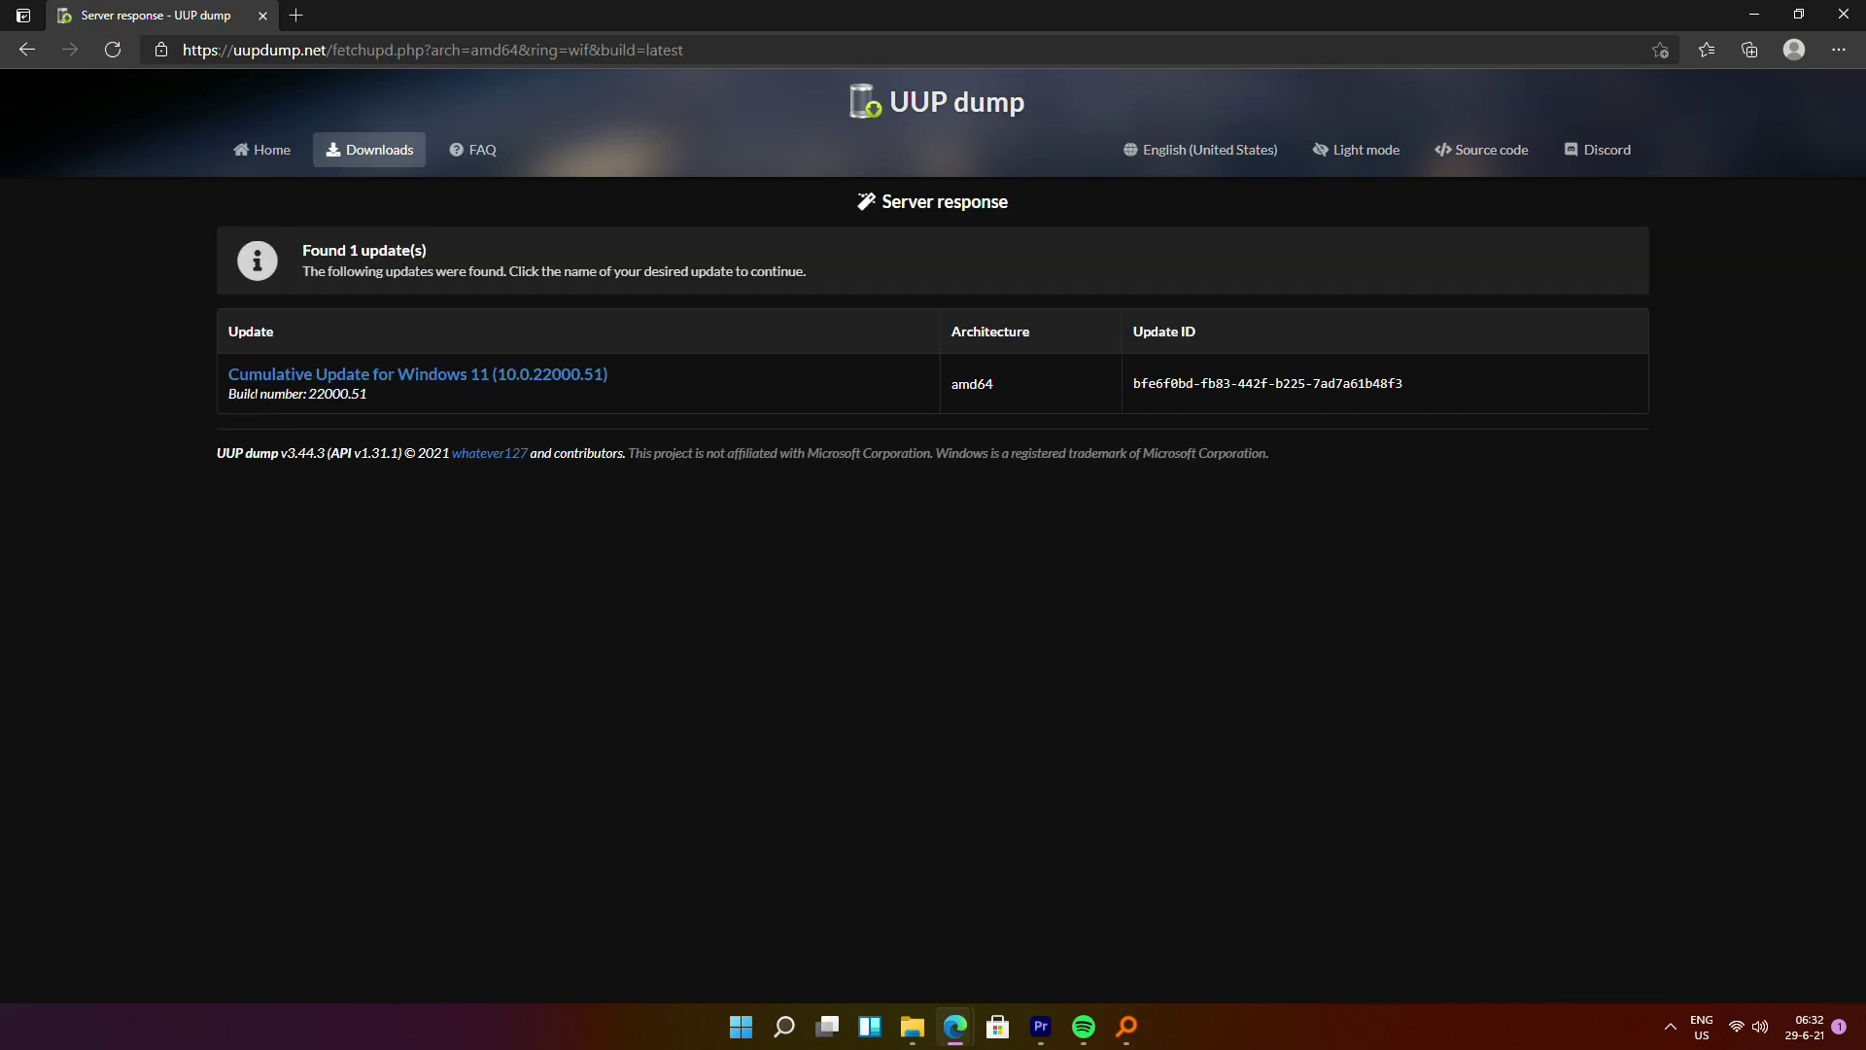
left_click(580, 384)
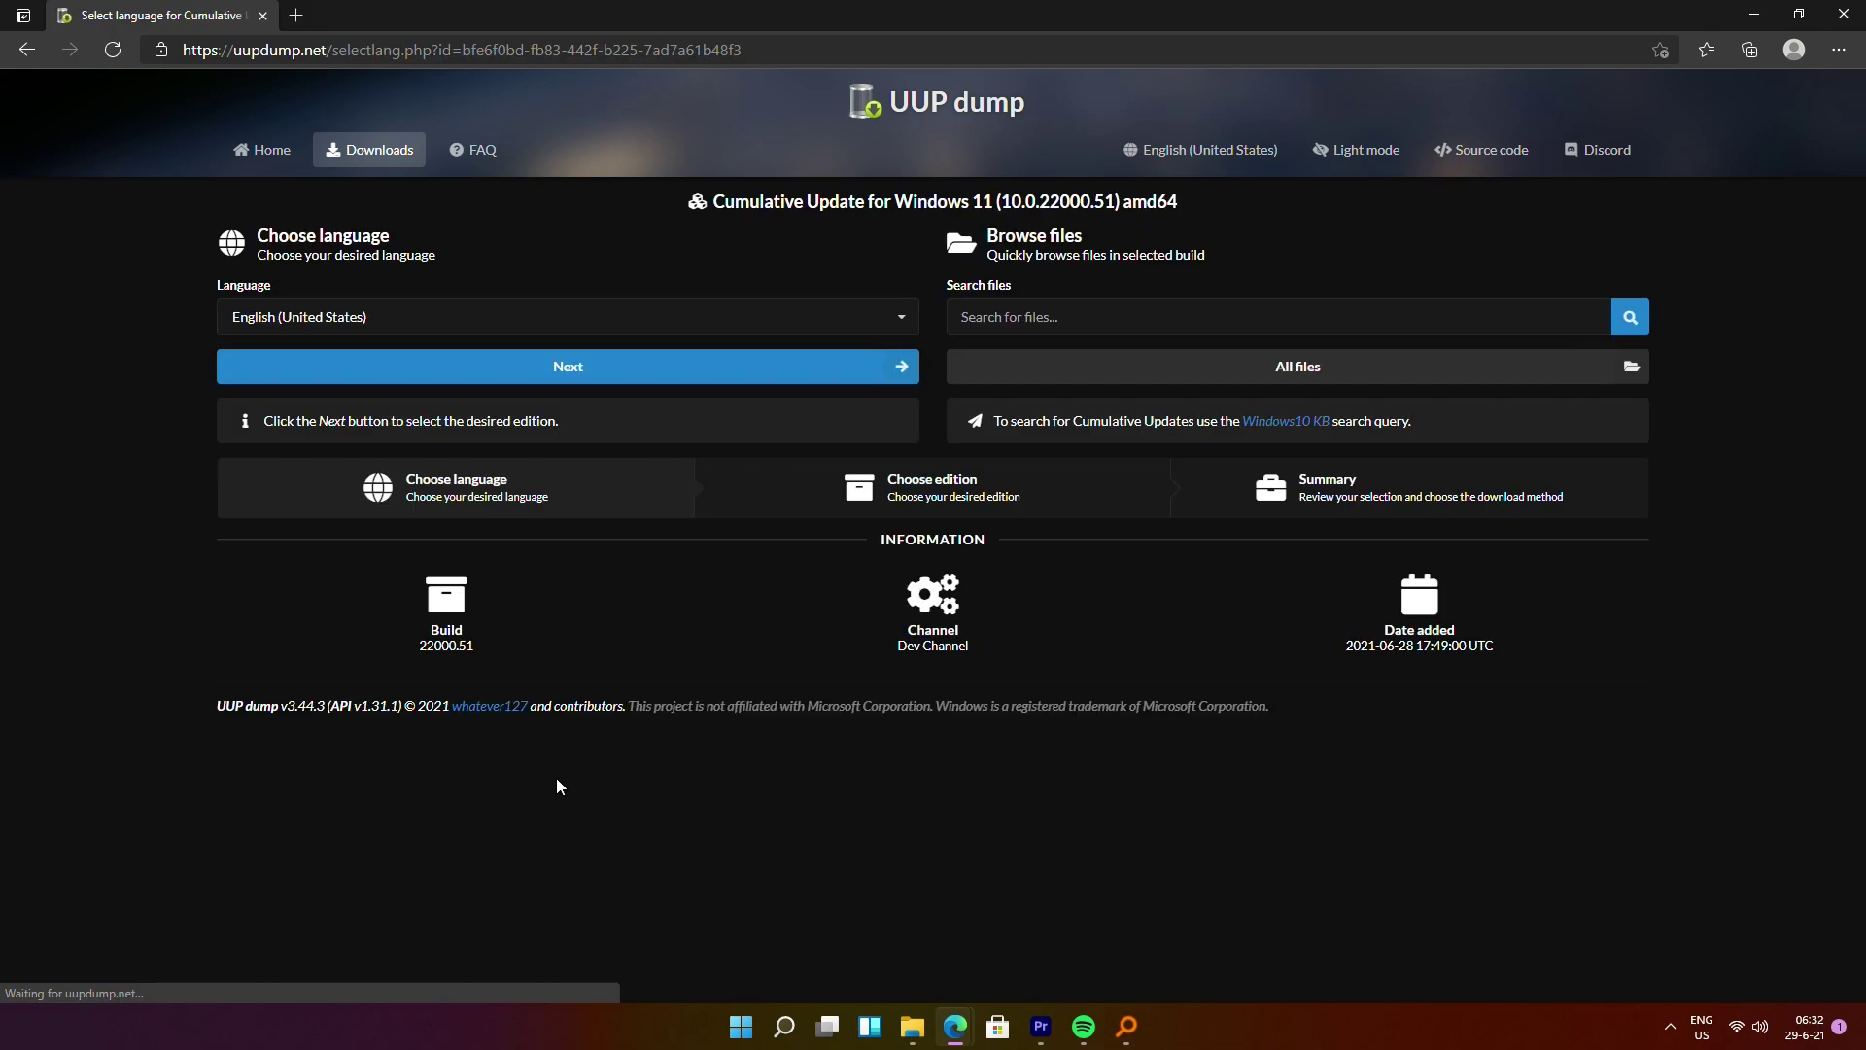
Accept English (United States) as the language, keep only the Windows 10 Pro edition and continue to the summary.
left_click(542, 369)
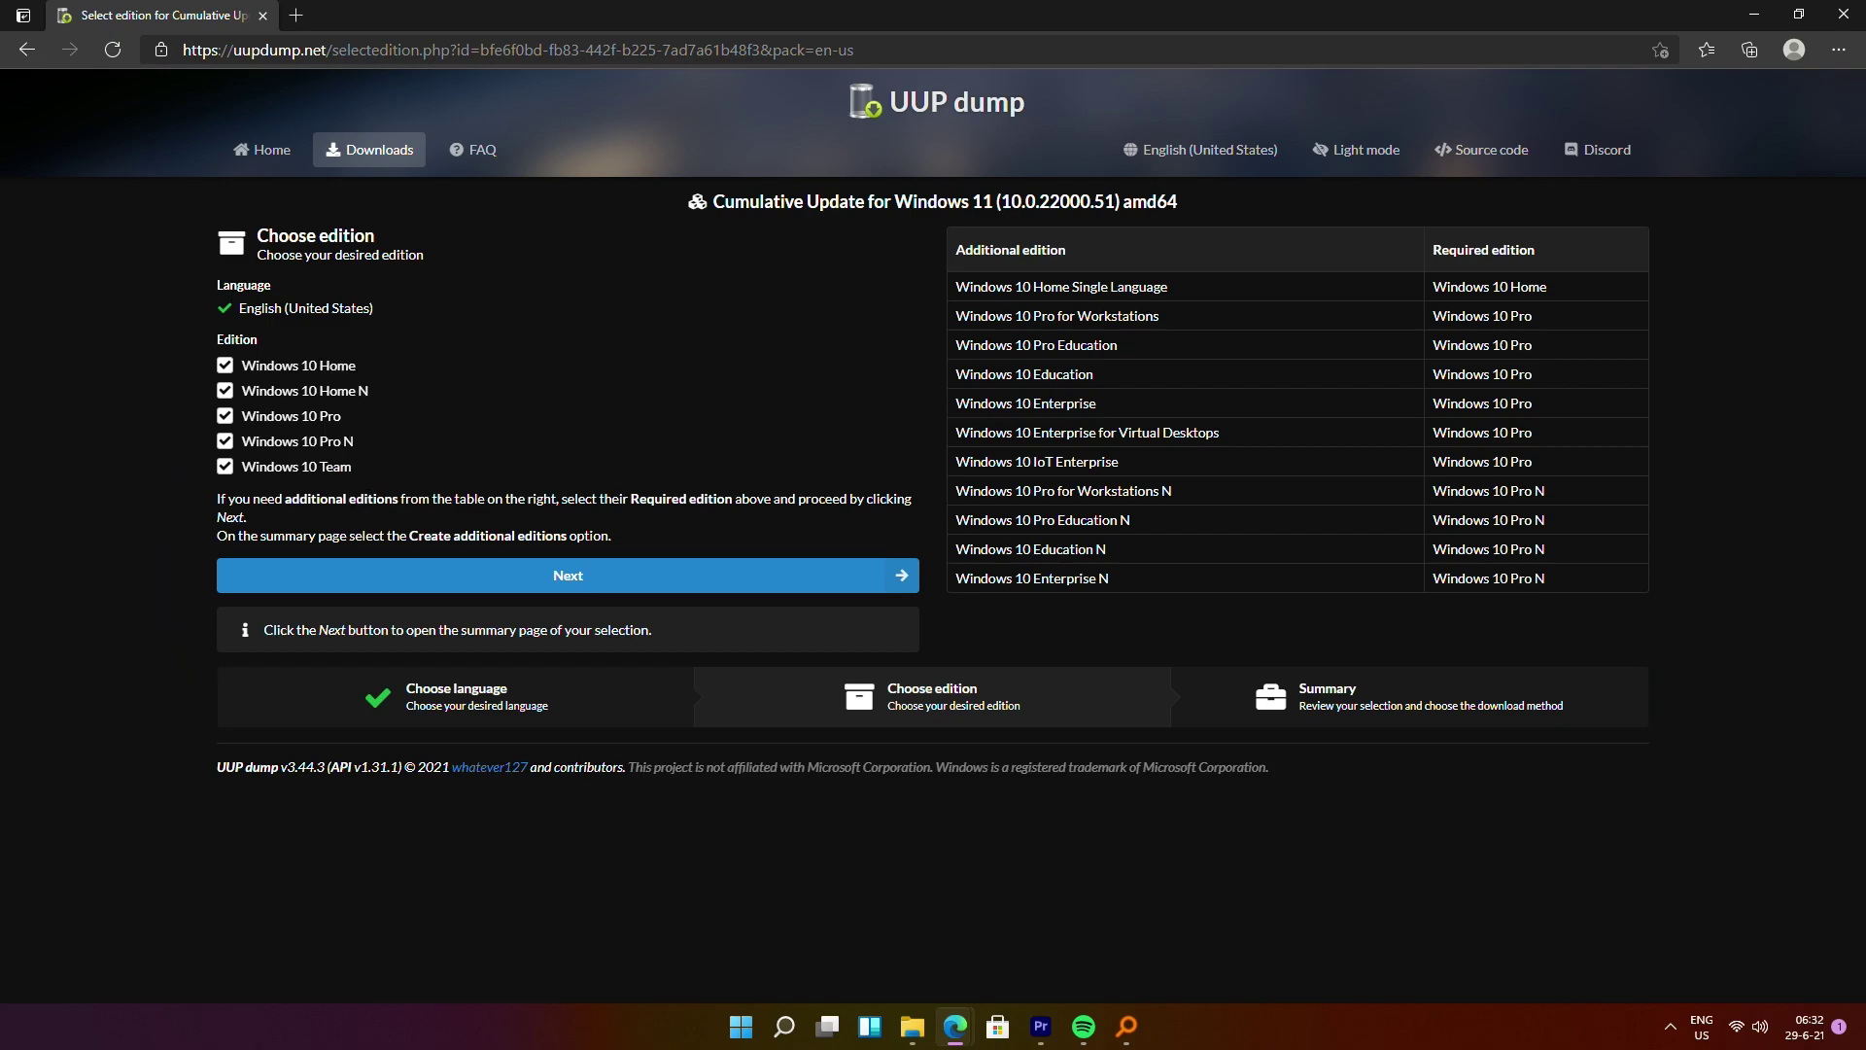
left_click(225, 390)
left_click(225, 466)
left_click(447, 581)
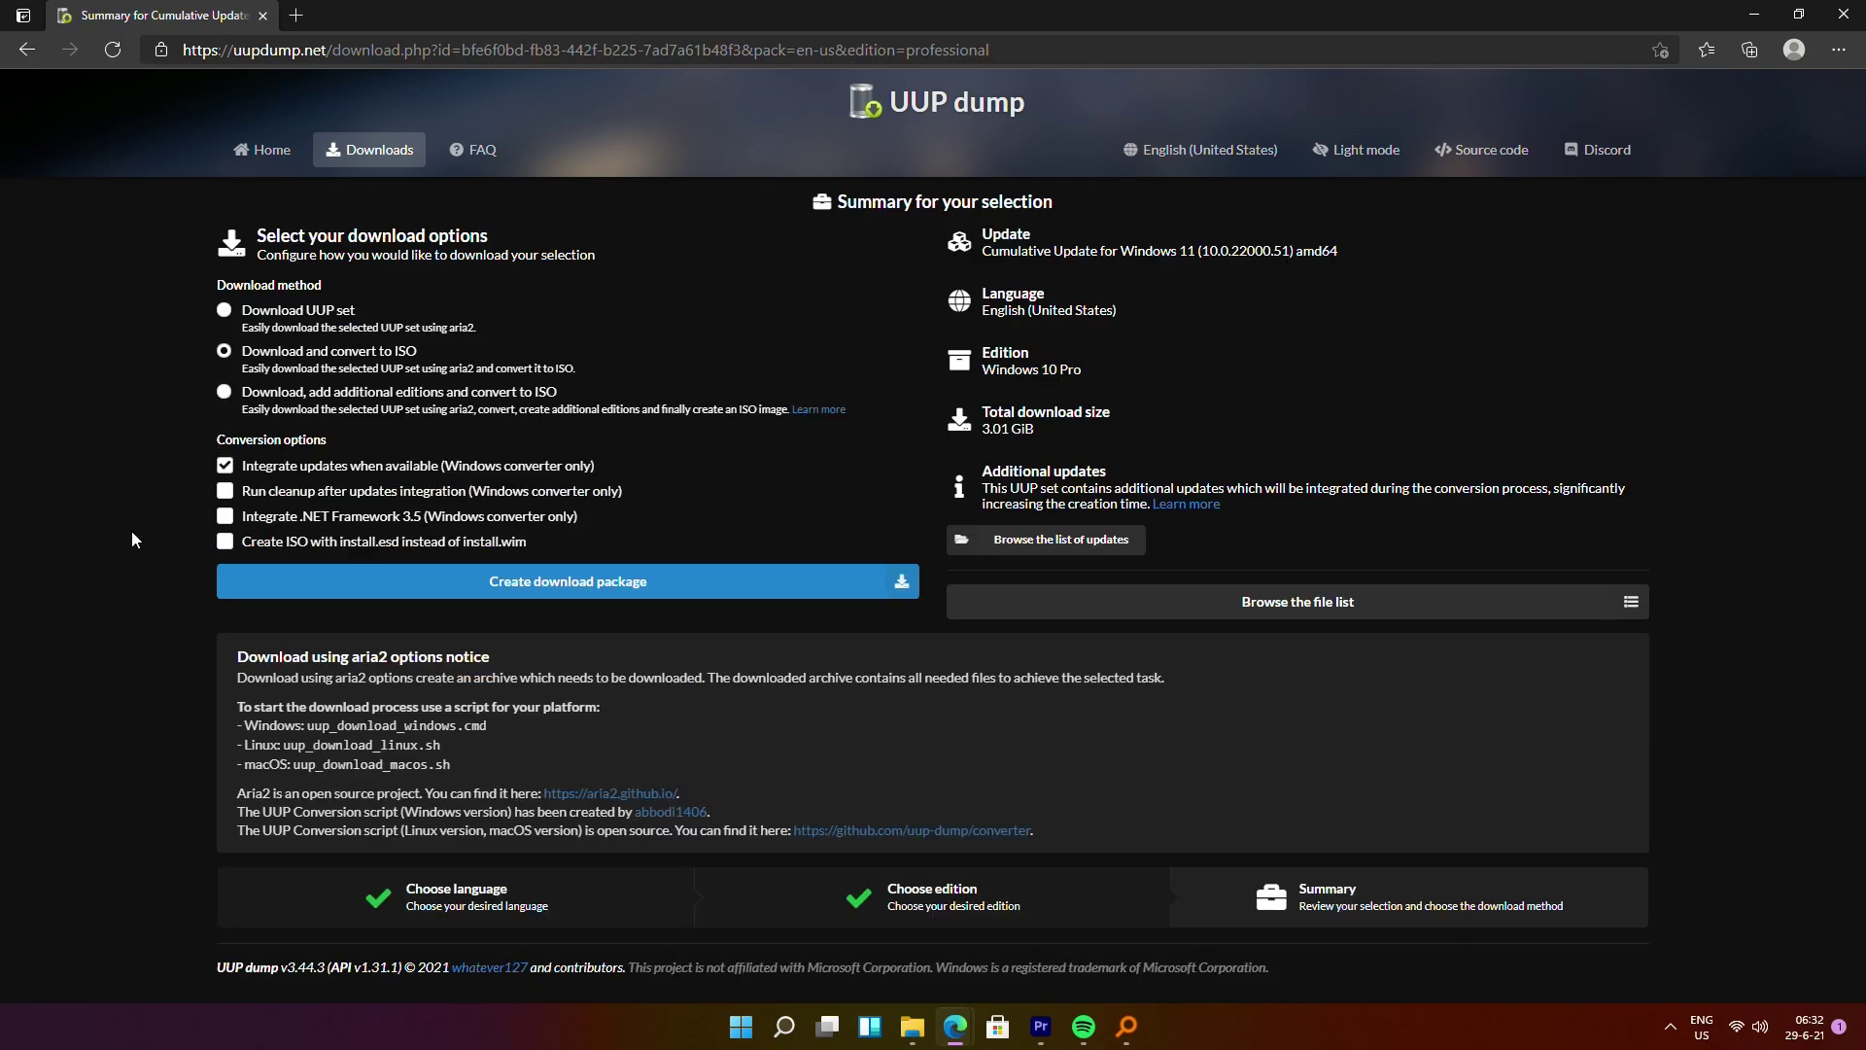
Create the download package with the Download and convert to ISO method and show the downloaded archive in its folder.
left_click(326, 593)
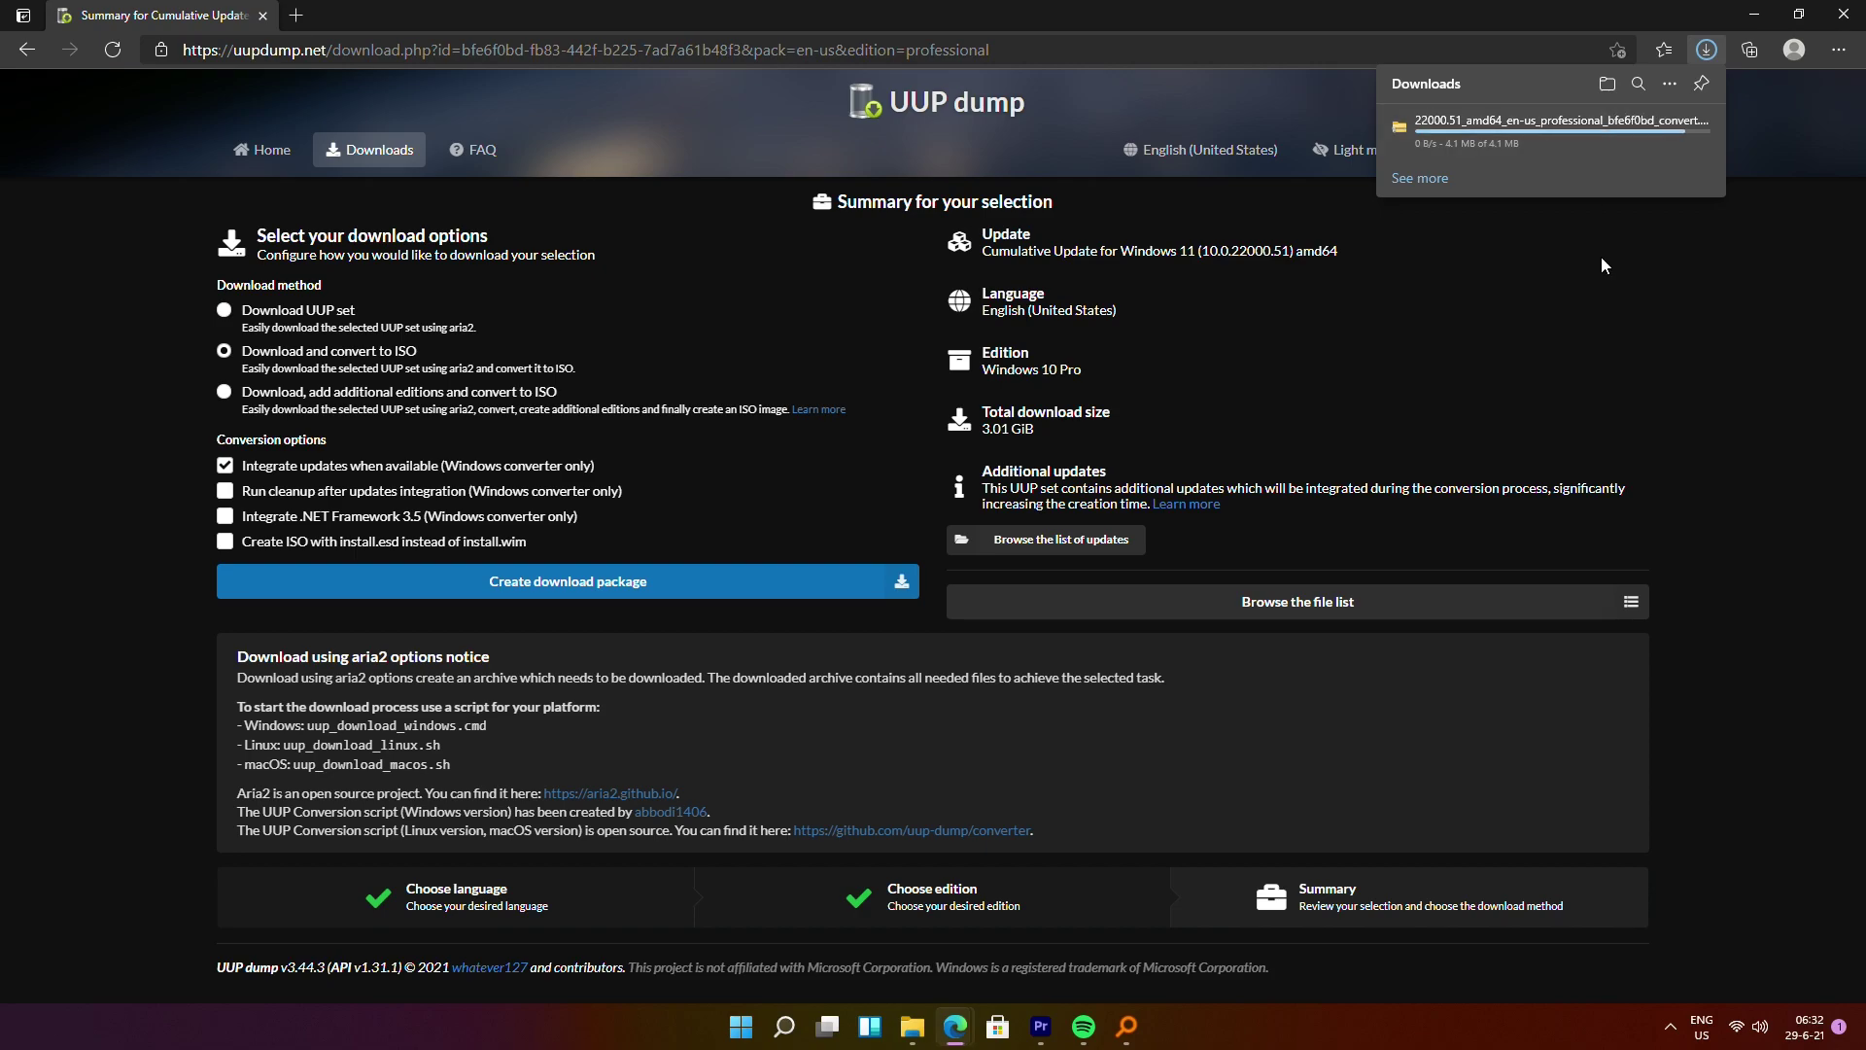
left_click(1608, 87)
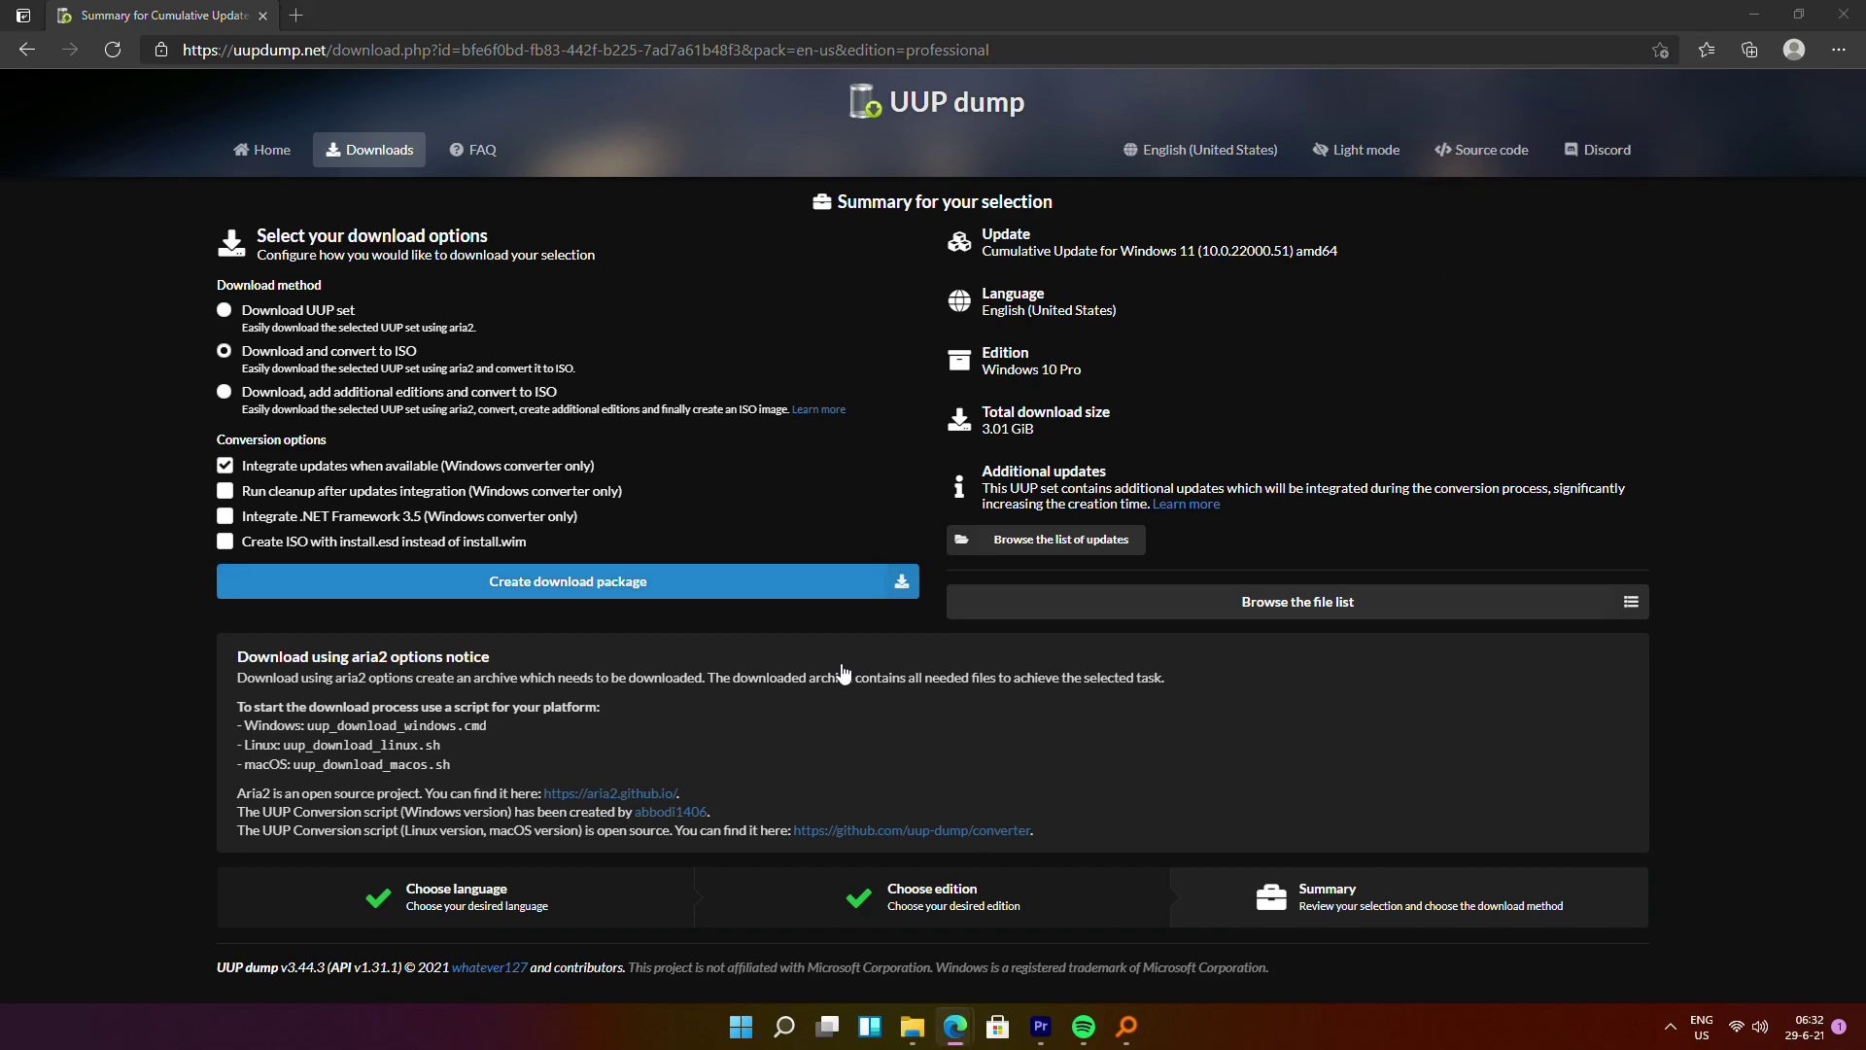
Extract the downloaded 22000.51 amd64 archive to the suggested folder without showing the extracted files when complete.
right_click(842, 288)
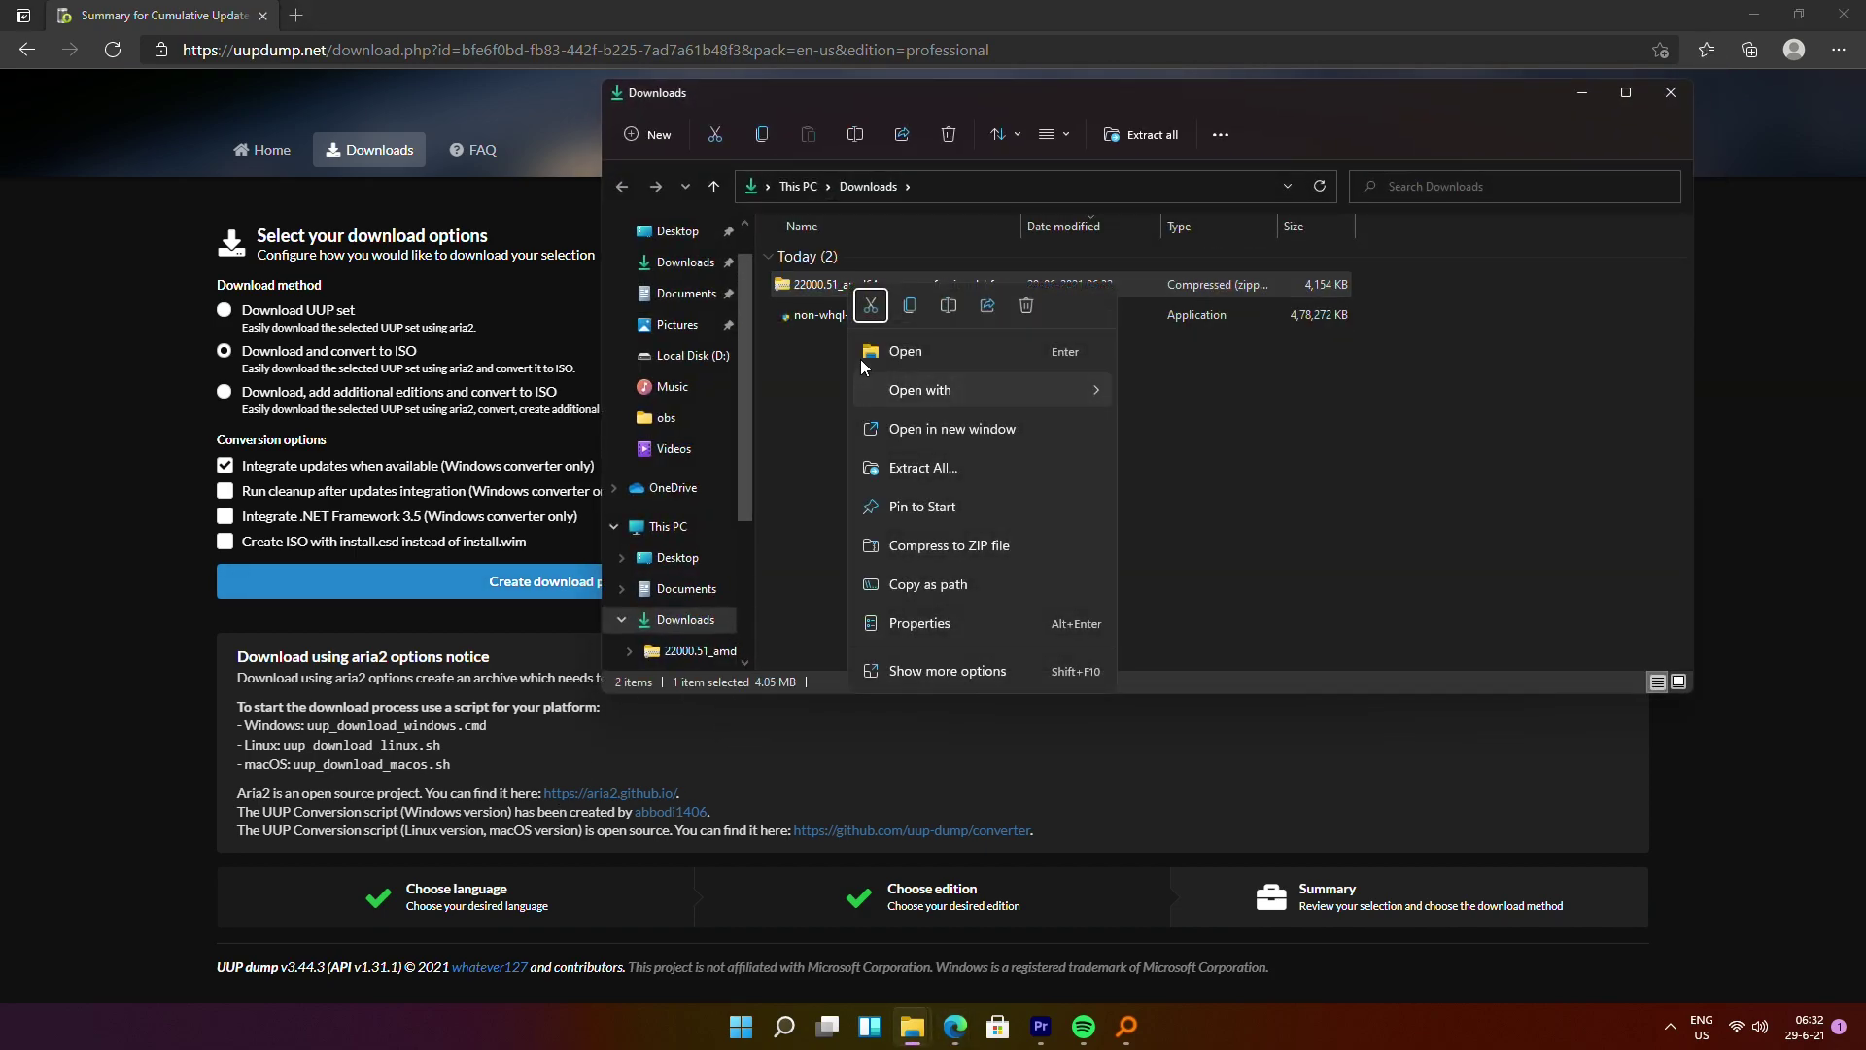
left_click(914, 468)
left_click(678, 472)
left_click(1095, 701)
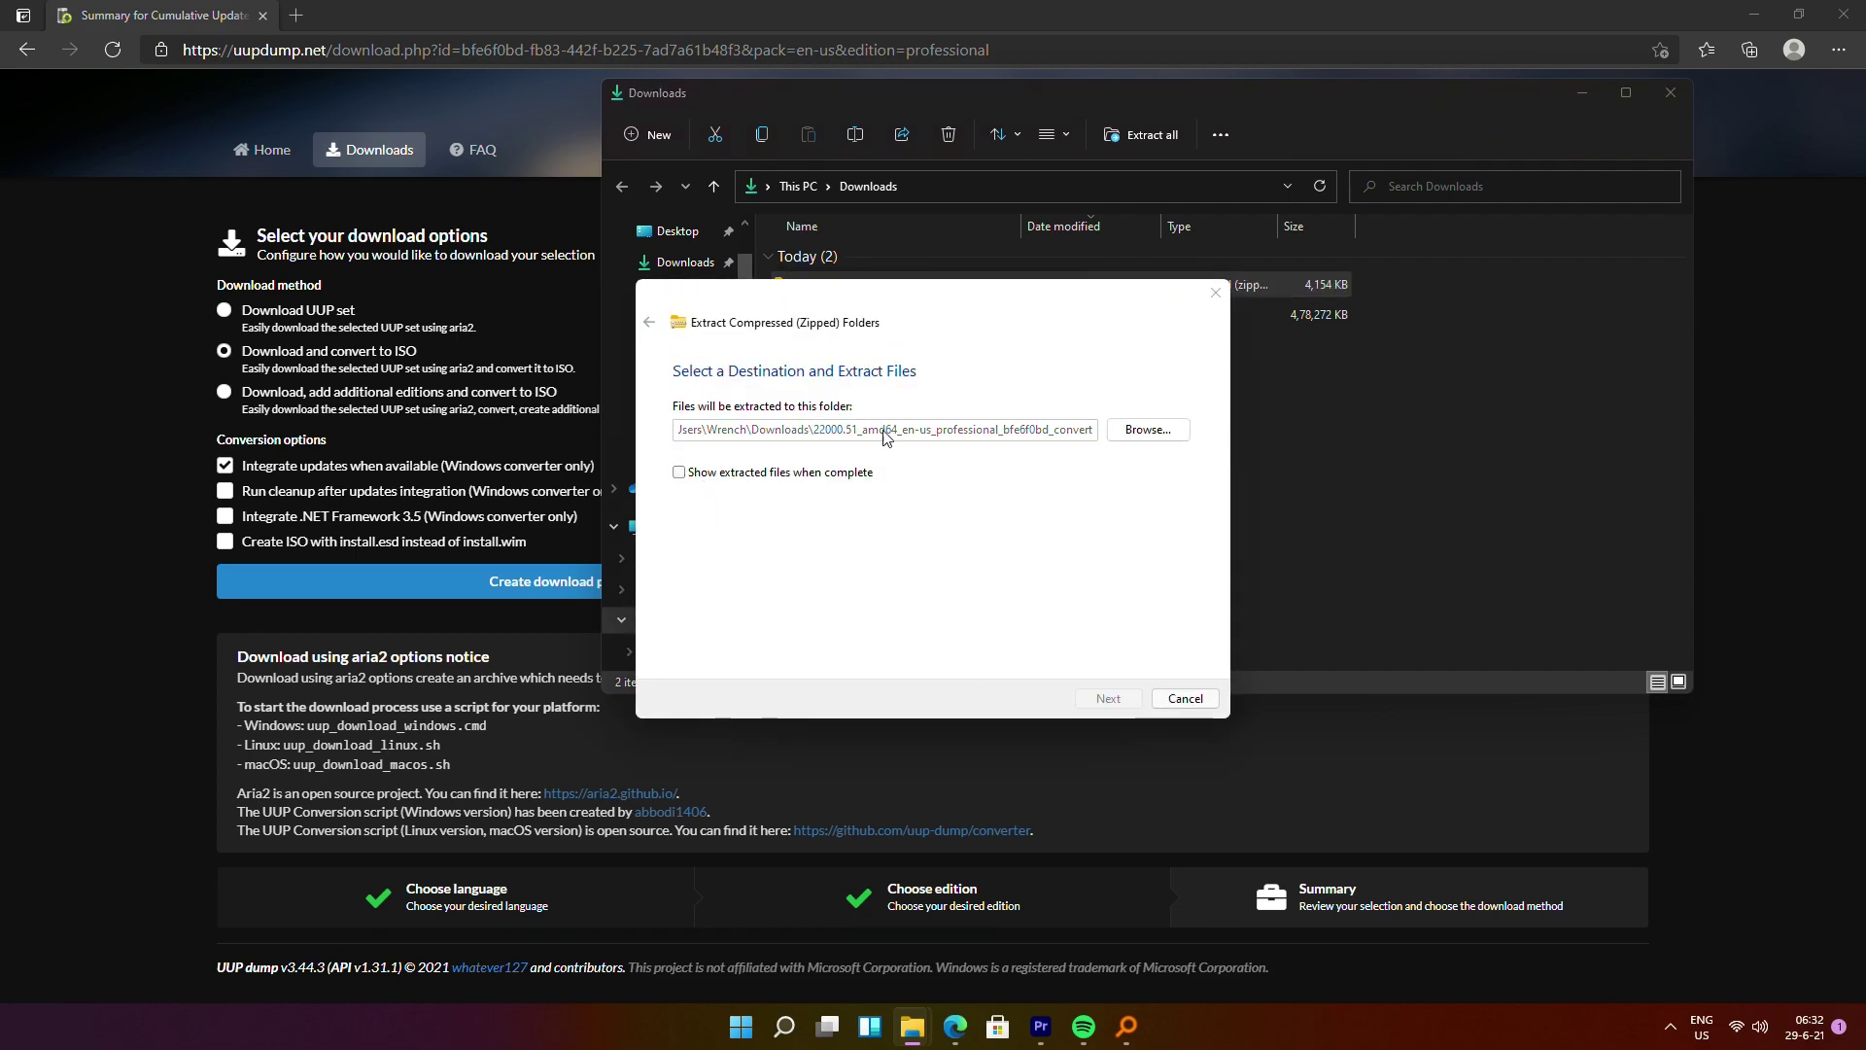
Open the extracted 22000.51 amd64 folder and run the uup_download_windows.cmd script.
left_click(774, 653)
double_click(833, 345)
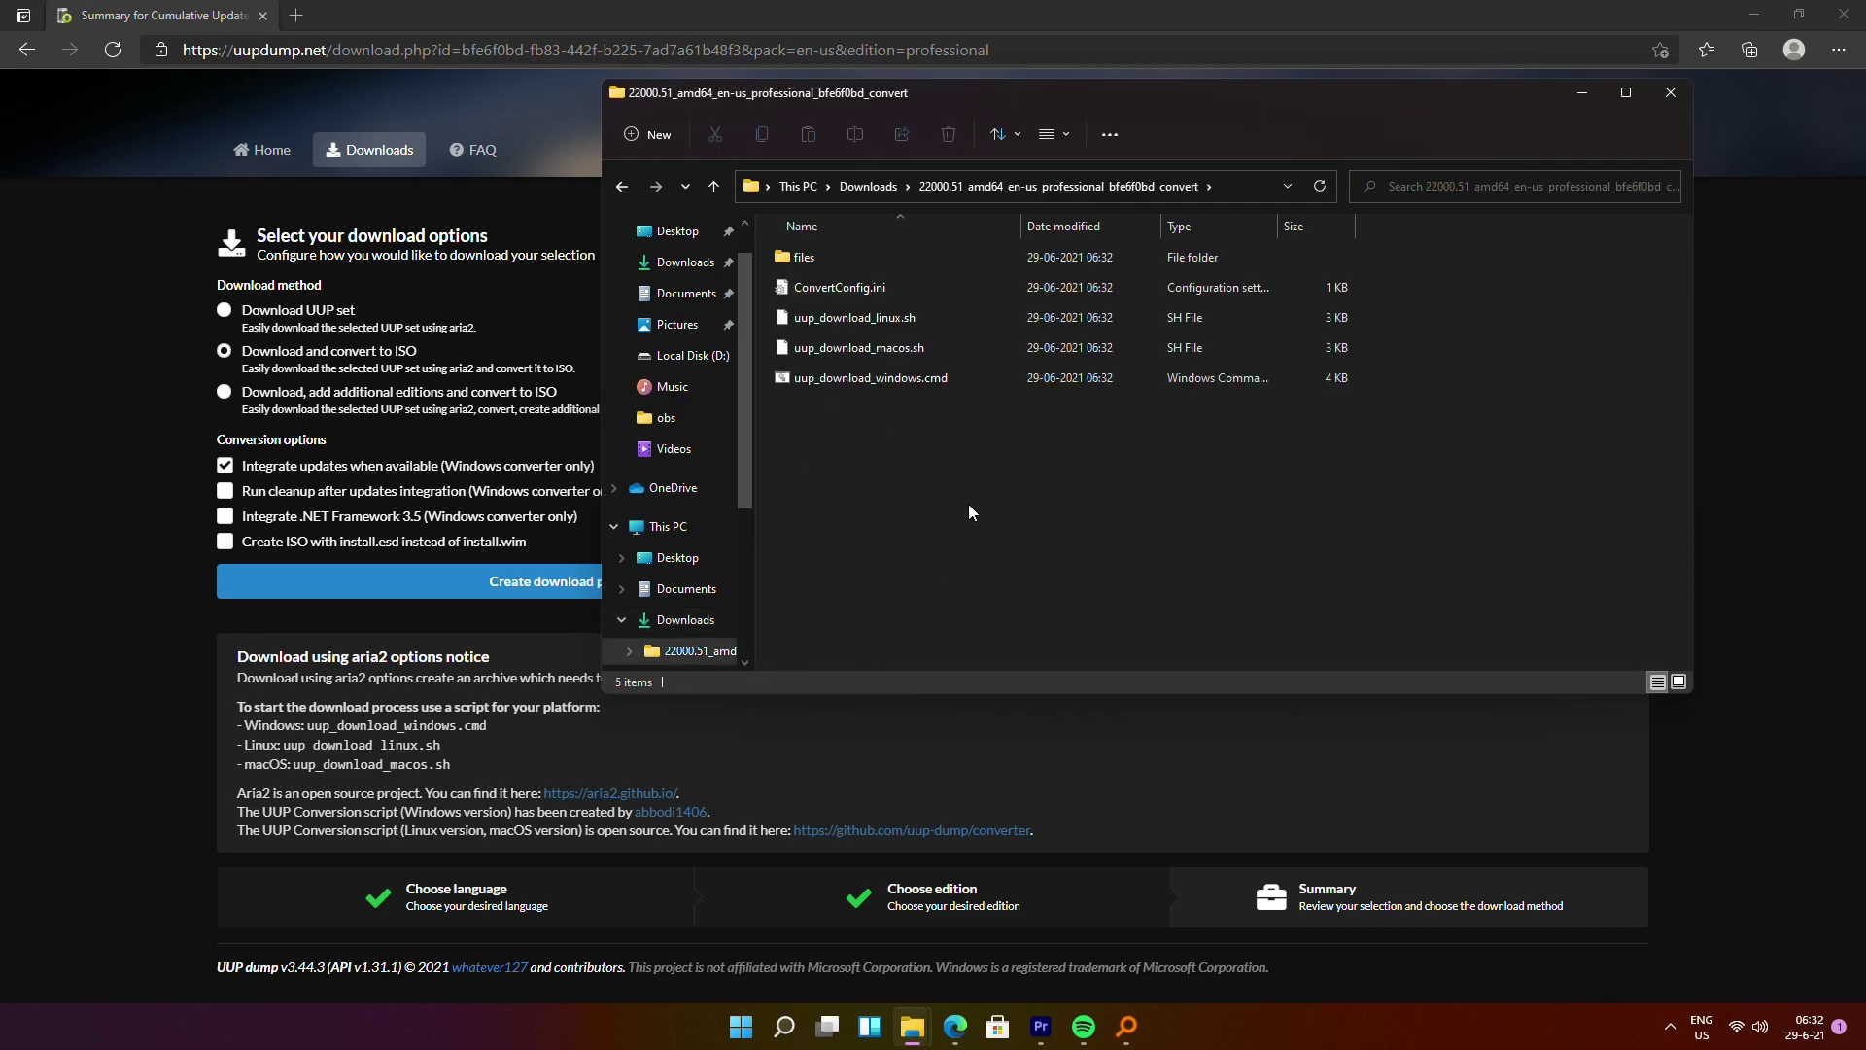
left_click(870, 379)
double_click(854, 383)
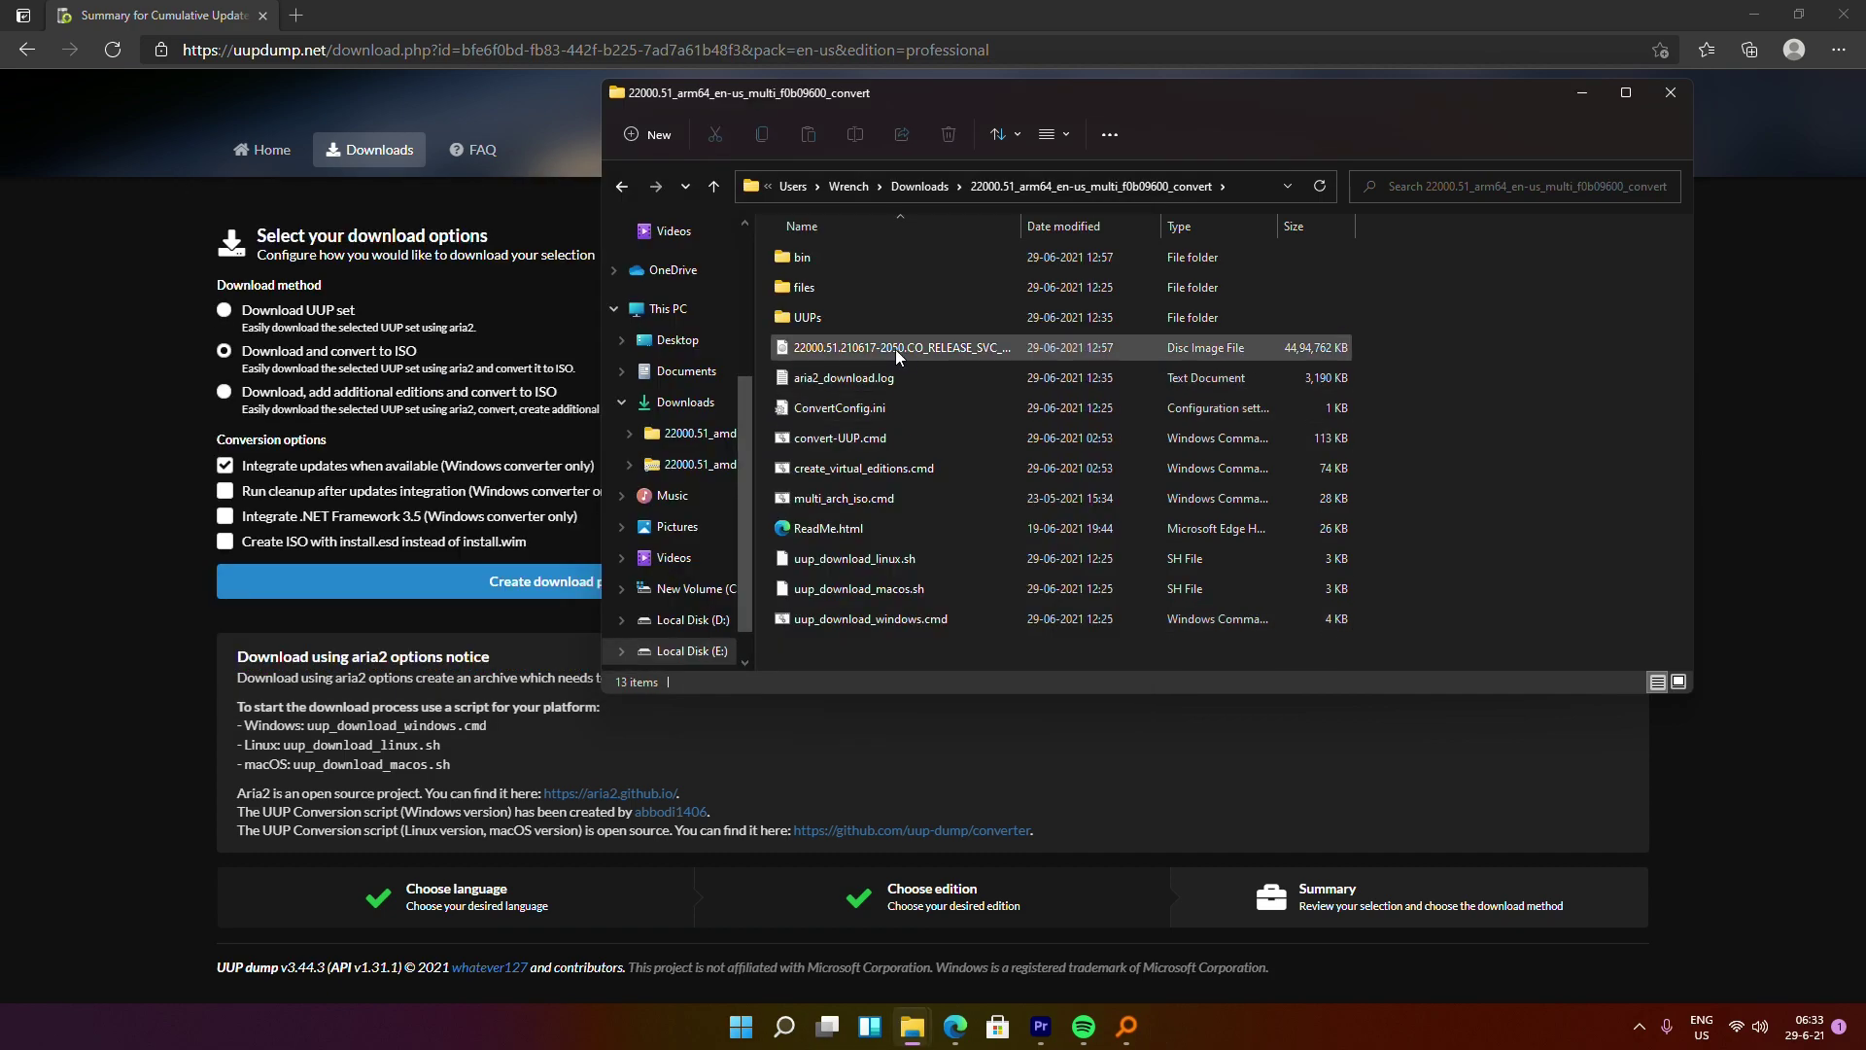
View the properties of the 22000.51 disc image file in the arm64 conversion folder.
left_click(895, 347)
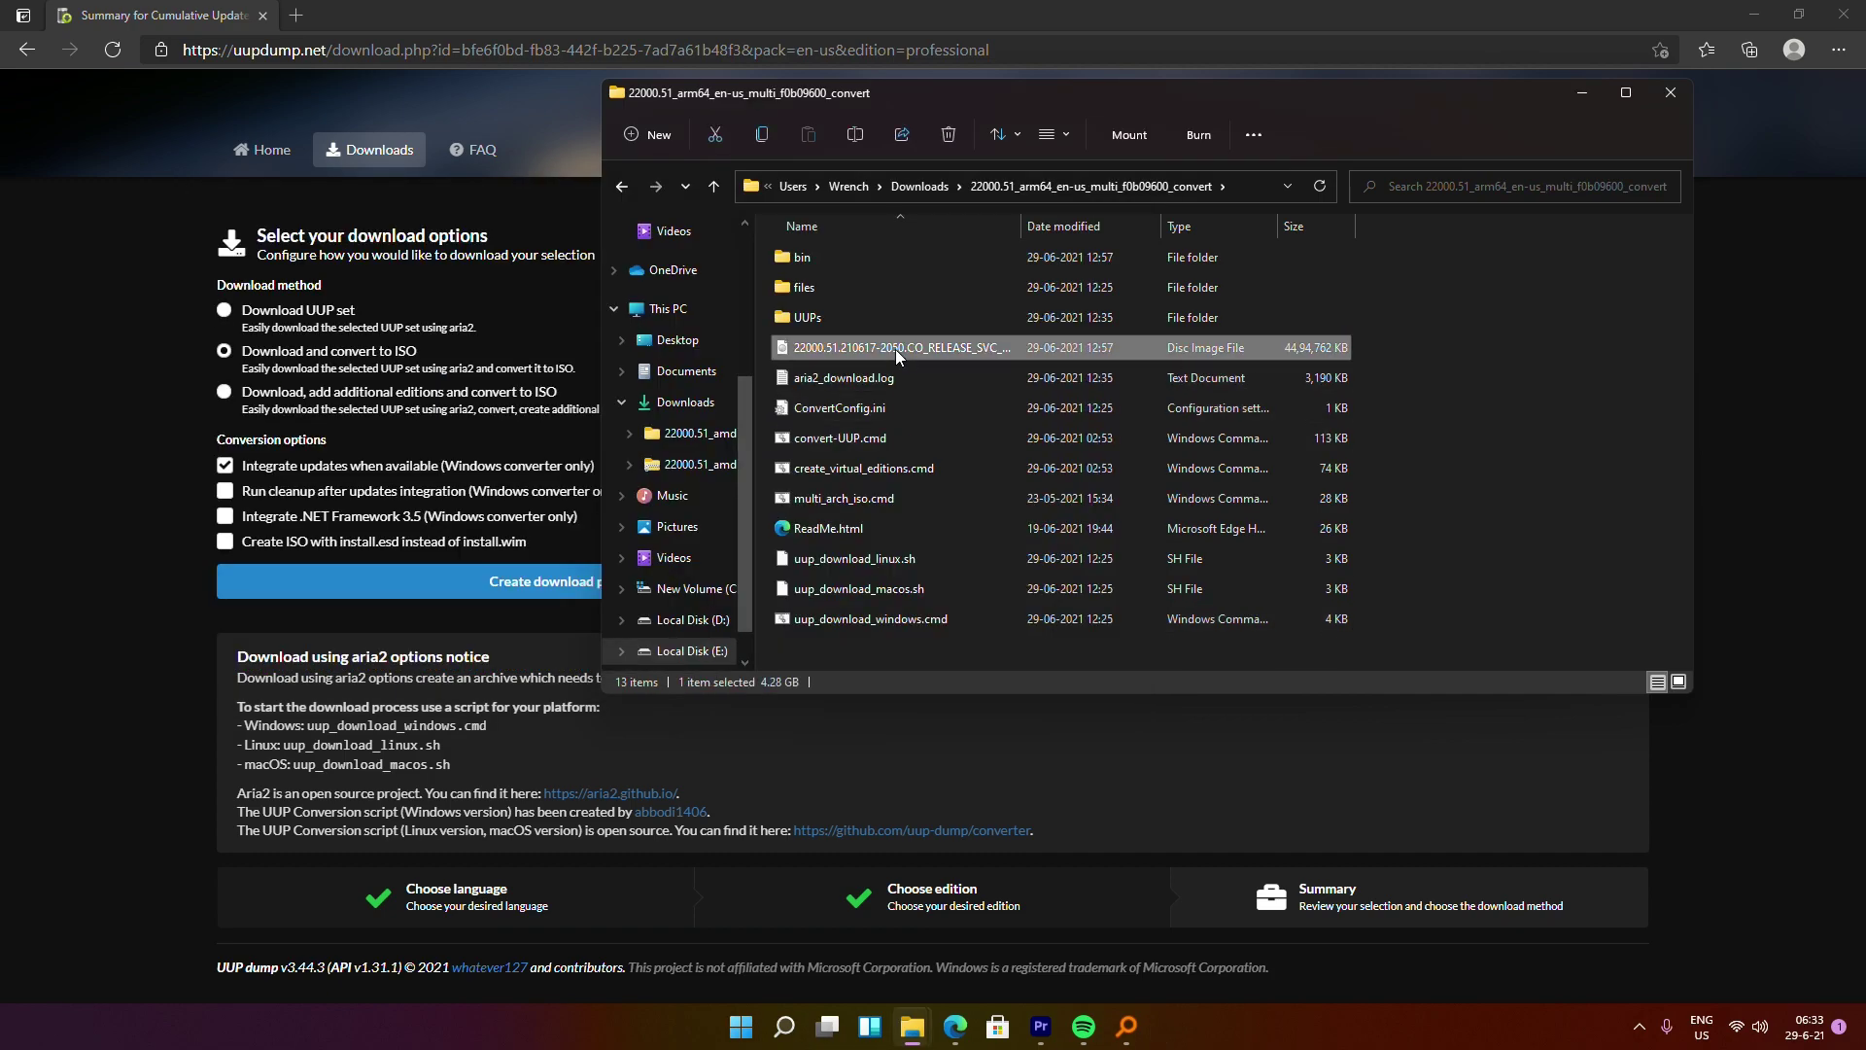
right_click(984, 348)
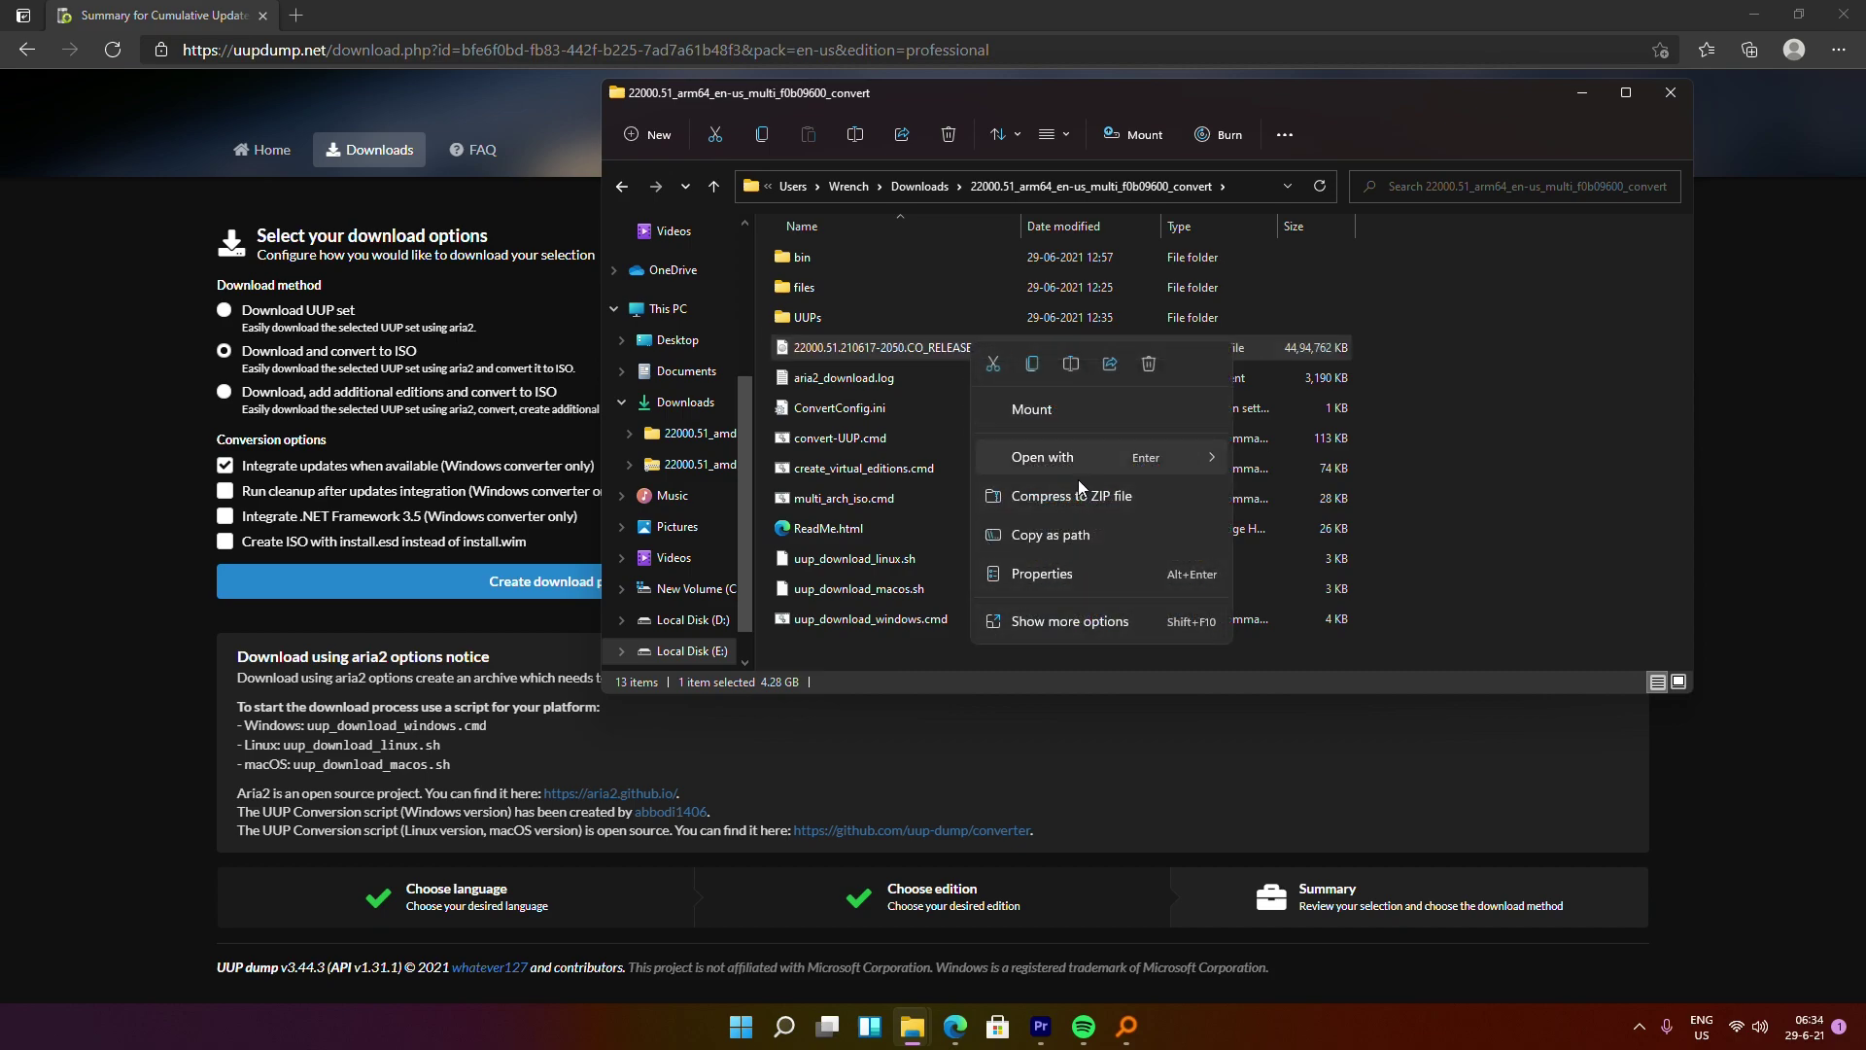
left_click(1042, 575)
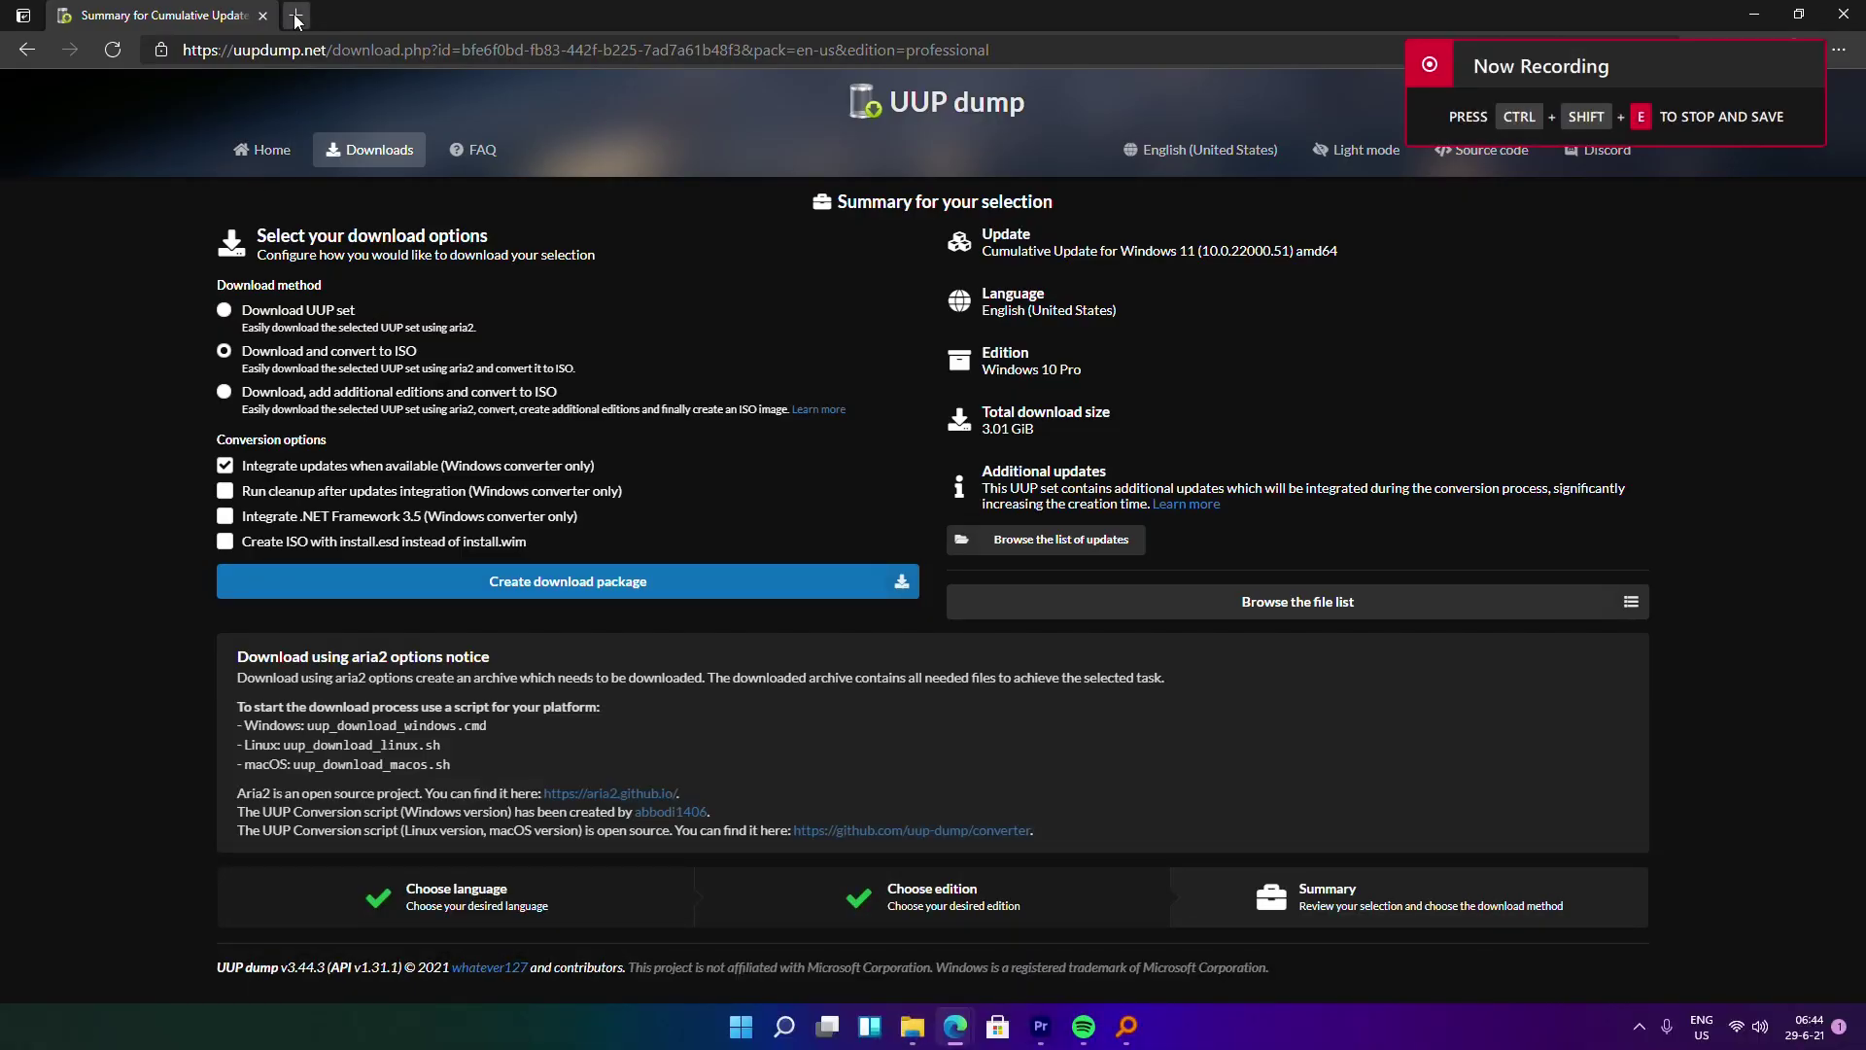
Search the web for "rufus" in a new browser tab and open the Rufus Downloads page.
key("ctrl+t")
type("rufus")
key("Return")
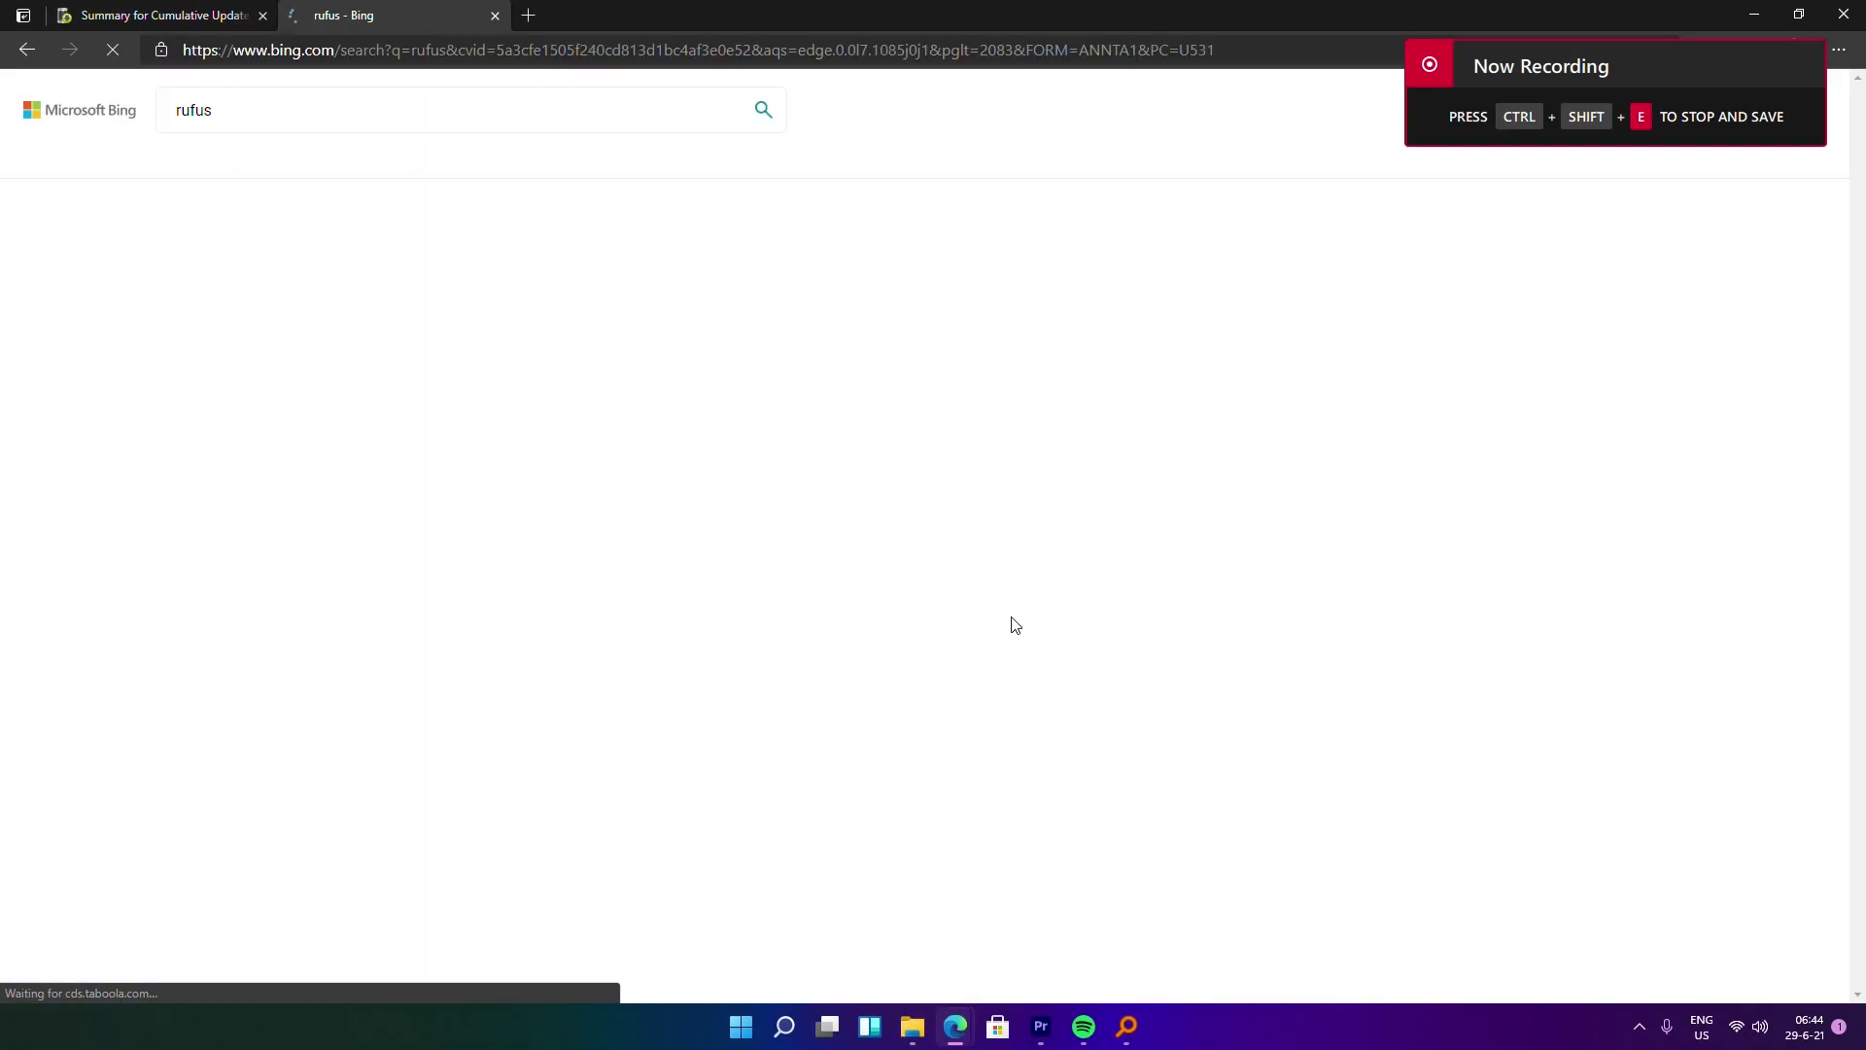
left_click(275, 431)
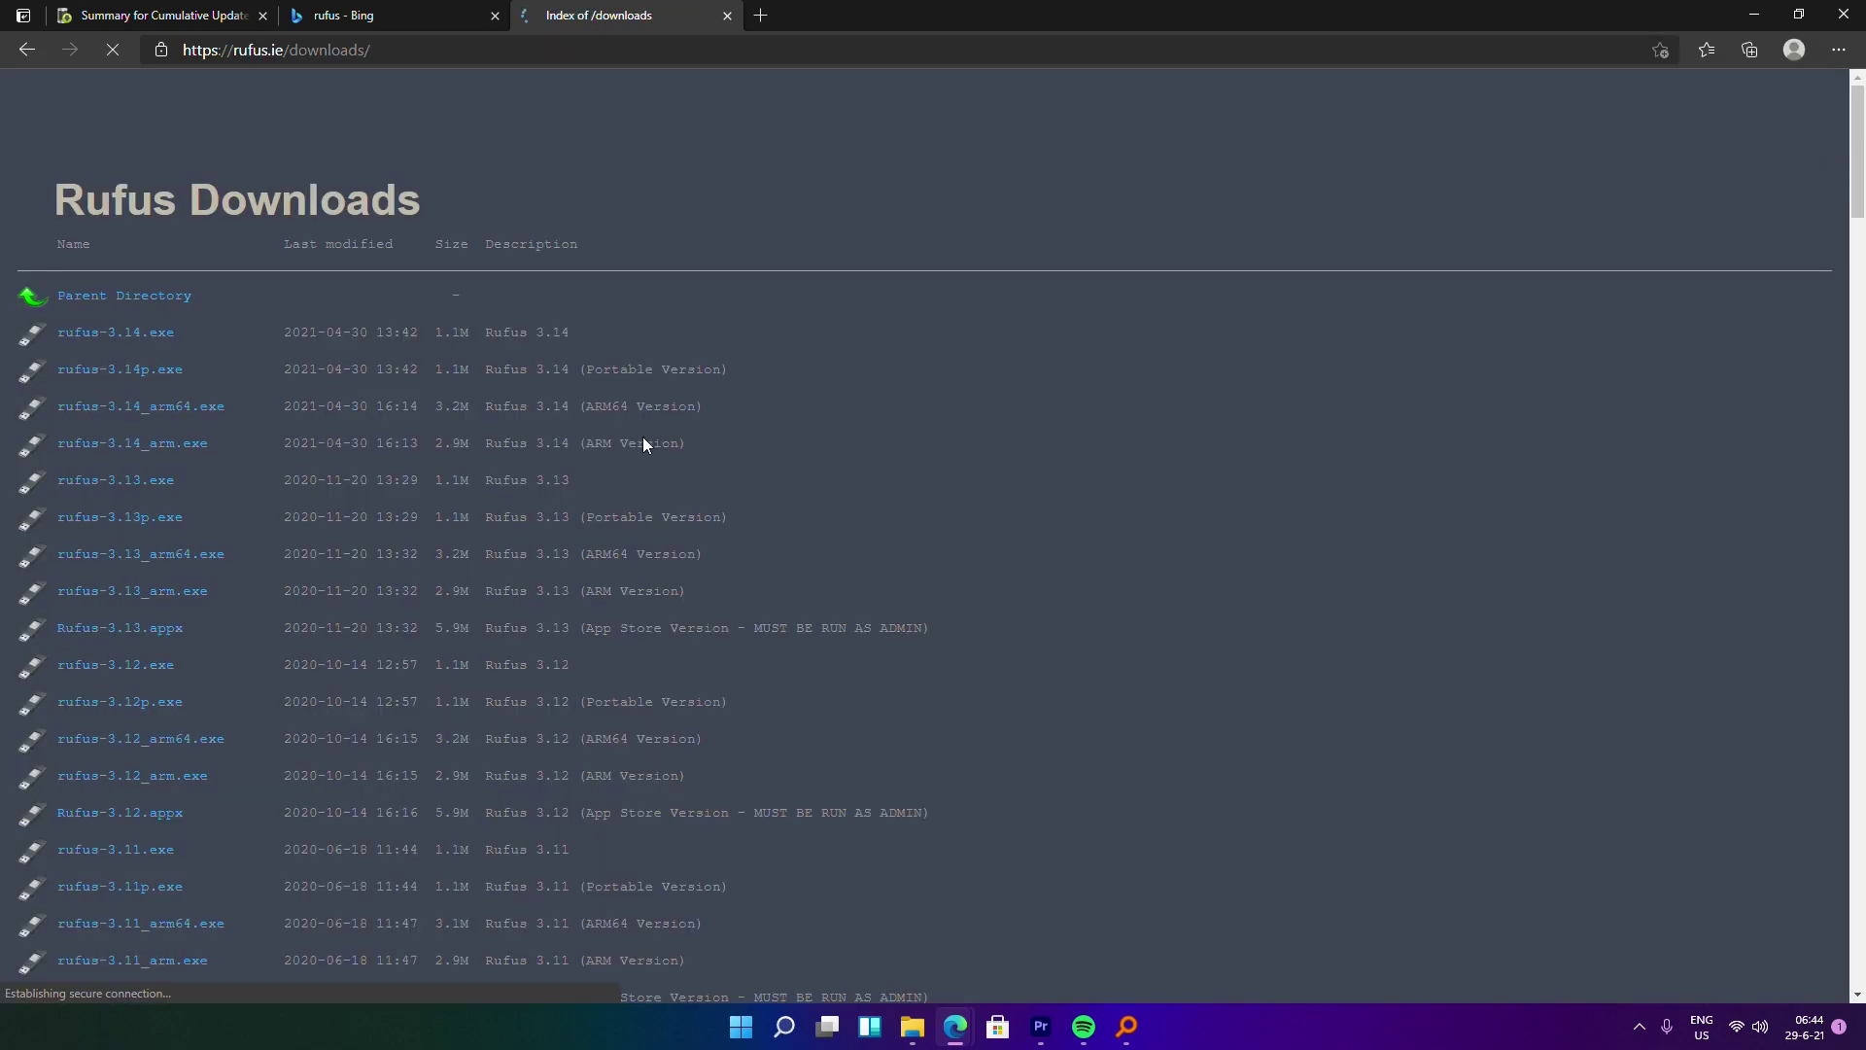
Download rufus-3.14.exe and launch it.
left_click(84, 330)
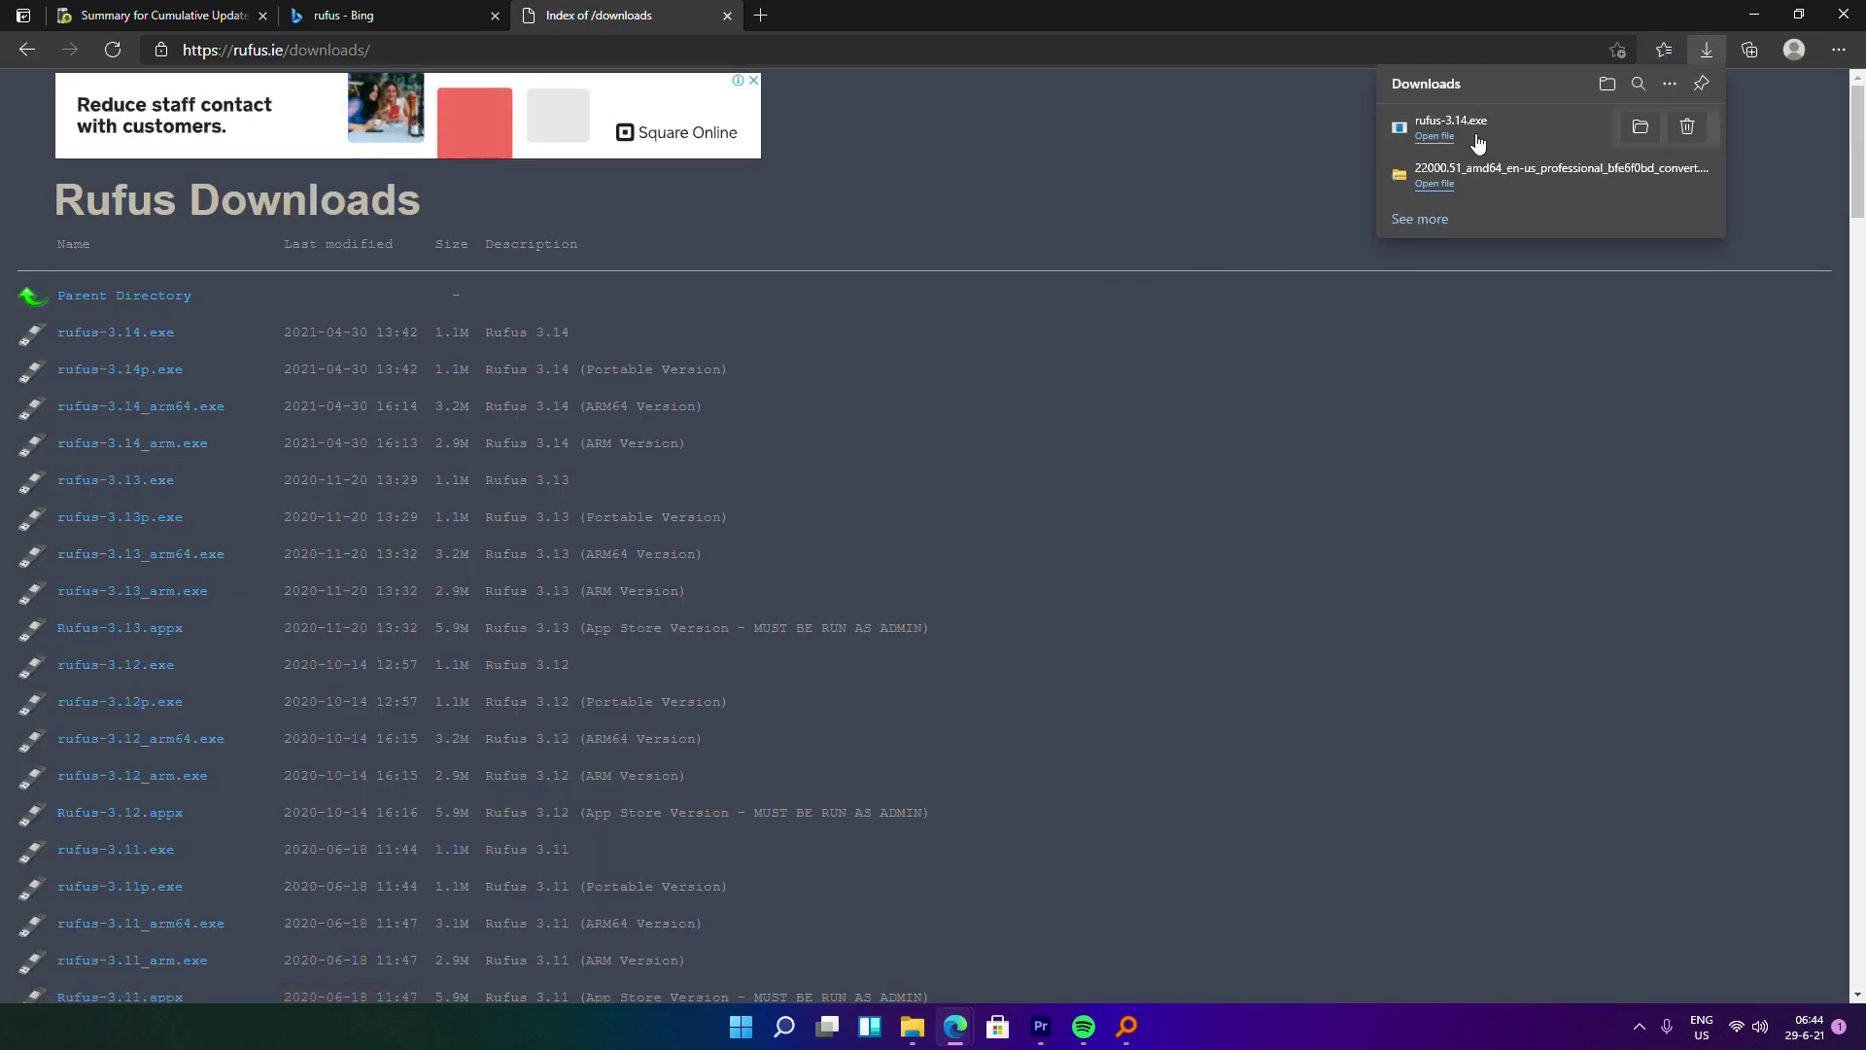
left_click(1447, 137)
Load the 22000.51 ISO from the arm64 conversion folder in the Downloads folder on Local Disk (E:) as Rufus's boot image.
mouse_move(890, 1026)
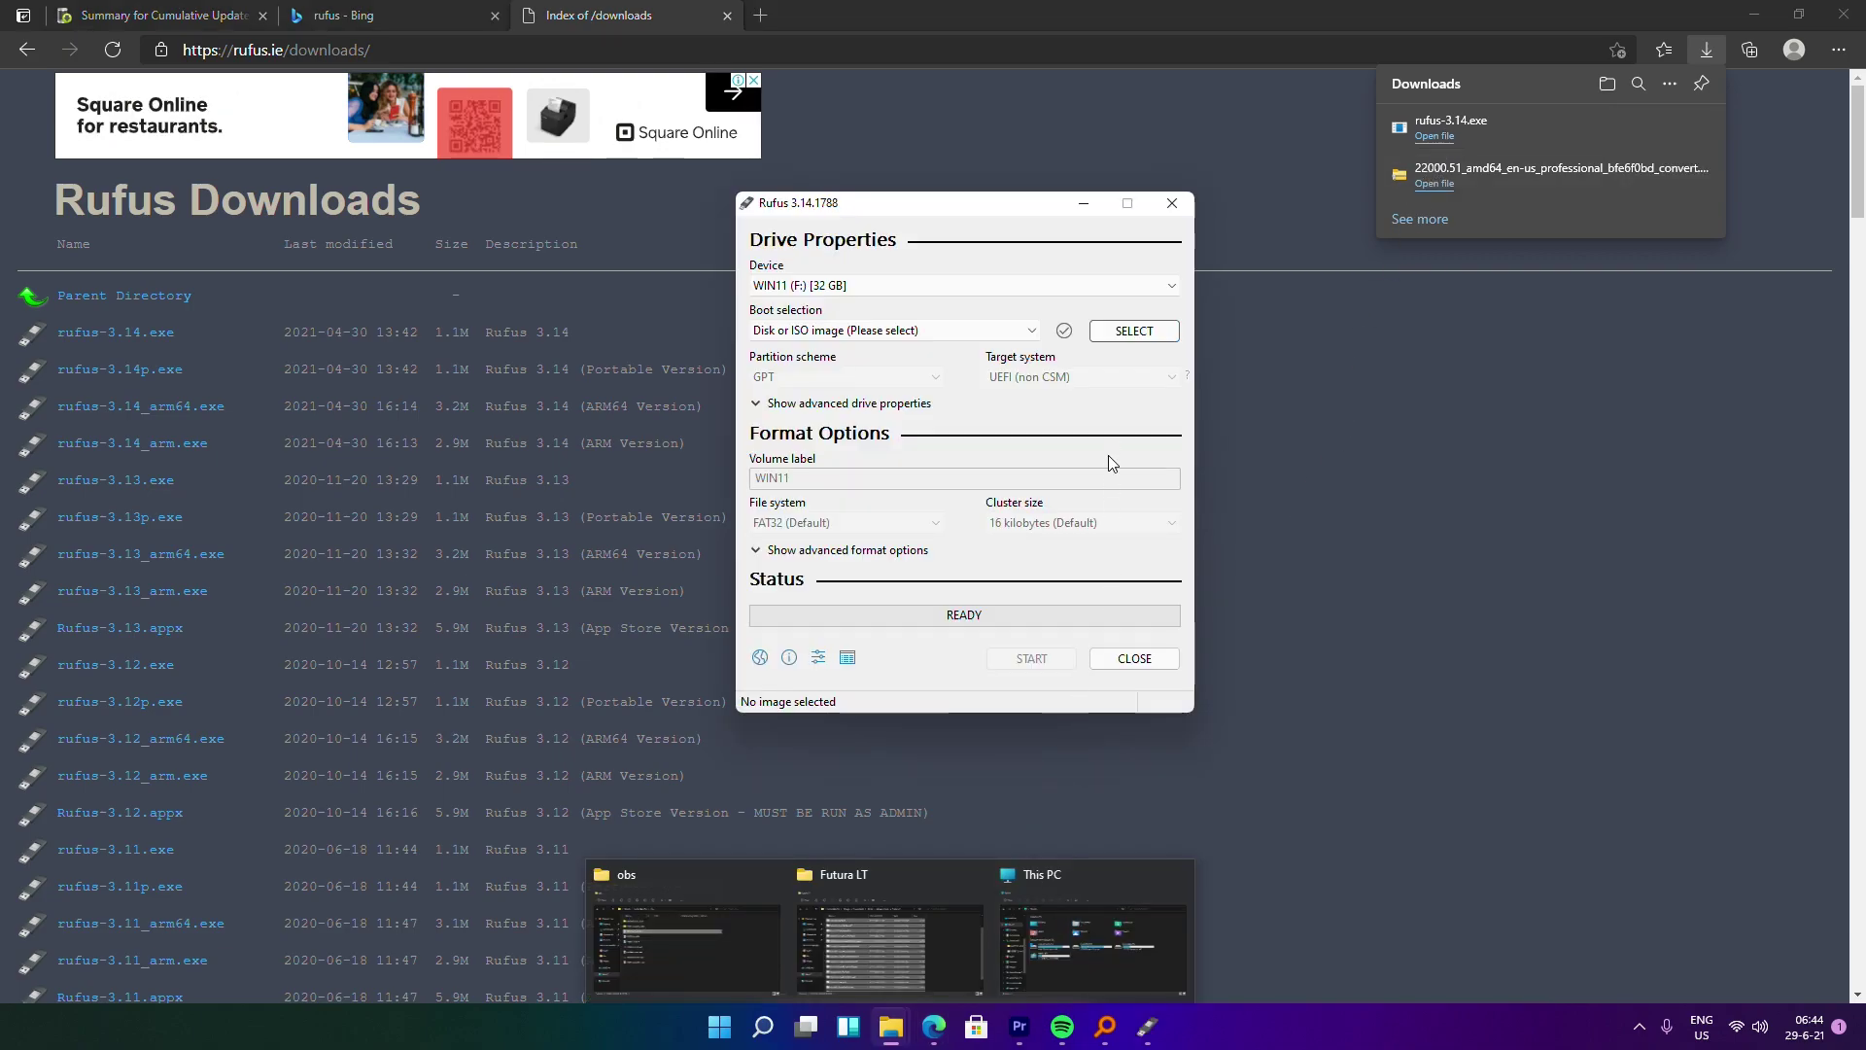
left_click(1132, 331)
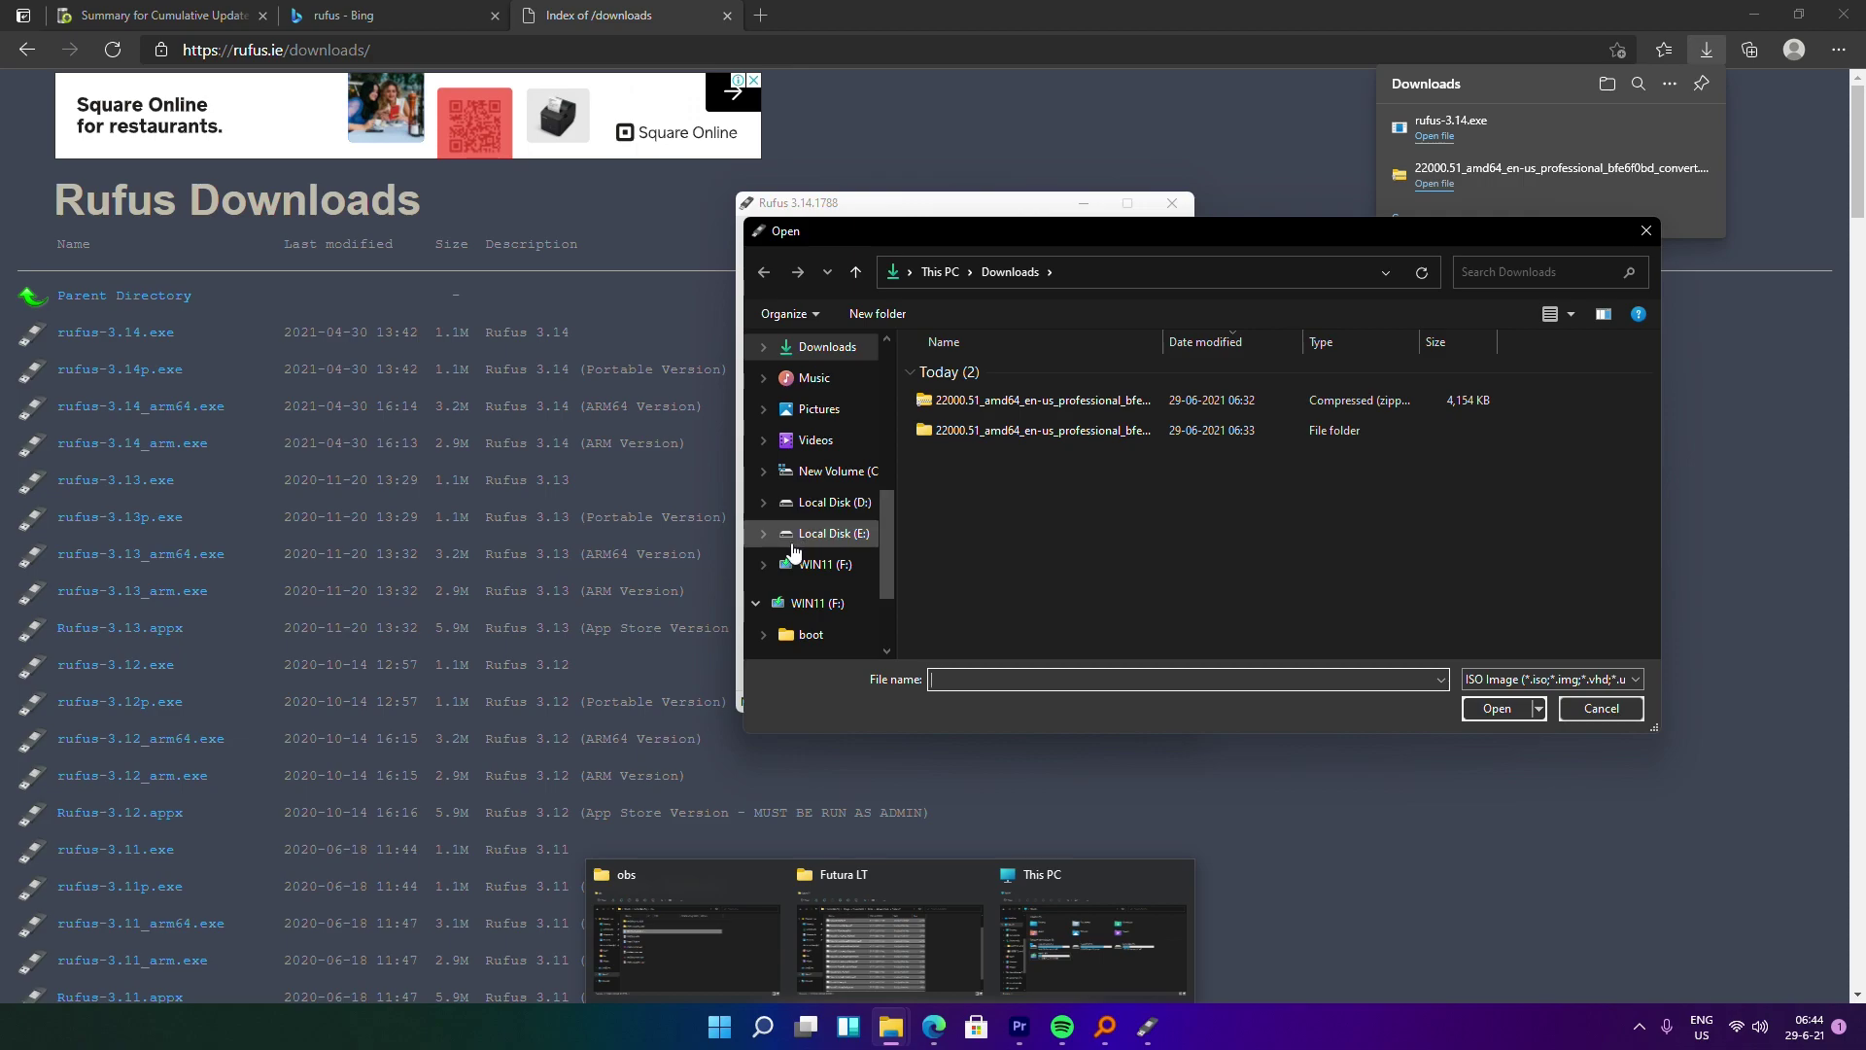
left_click(826, 533)
double_click(962, 494)
double_click(972, 405)
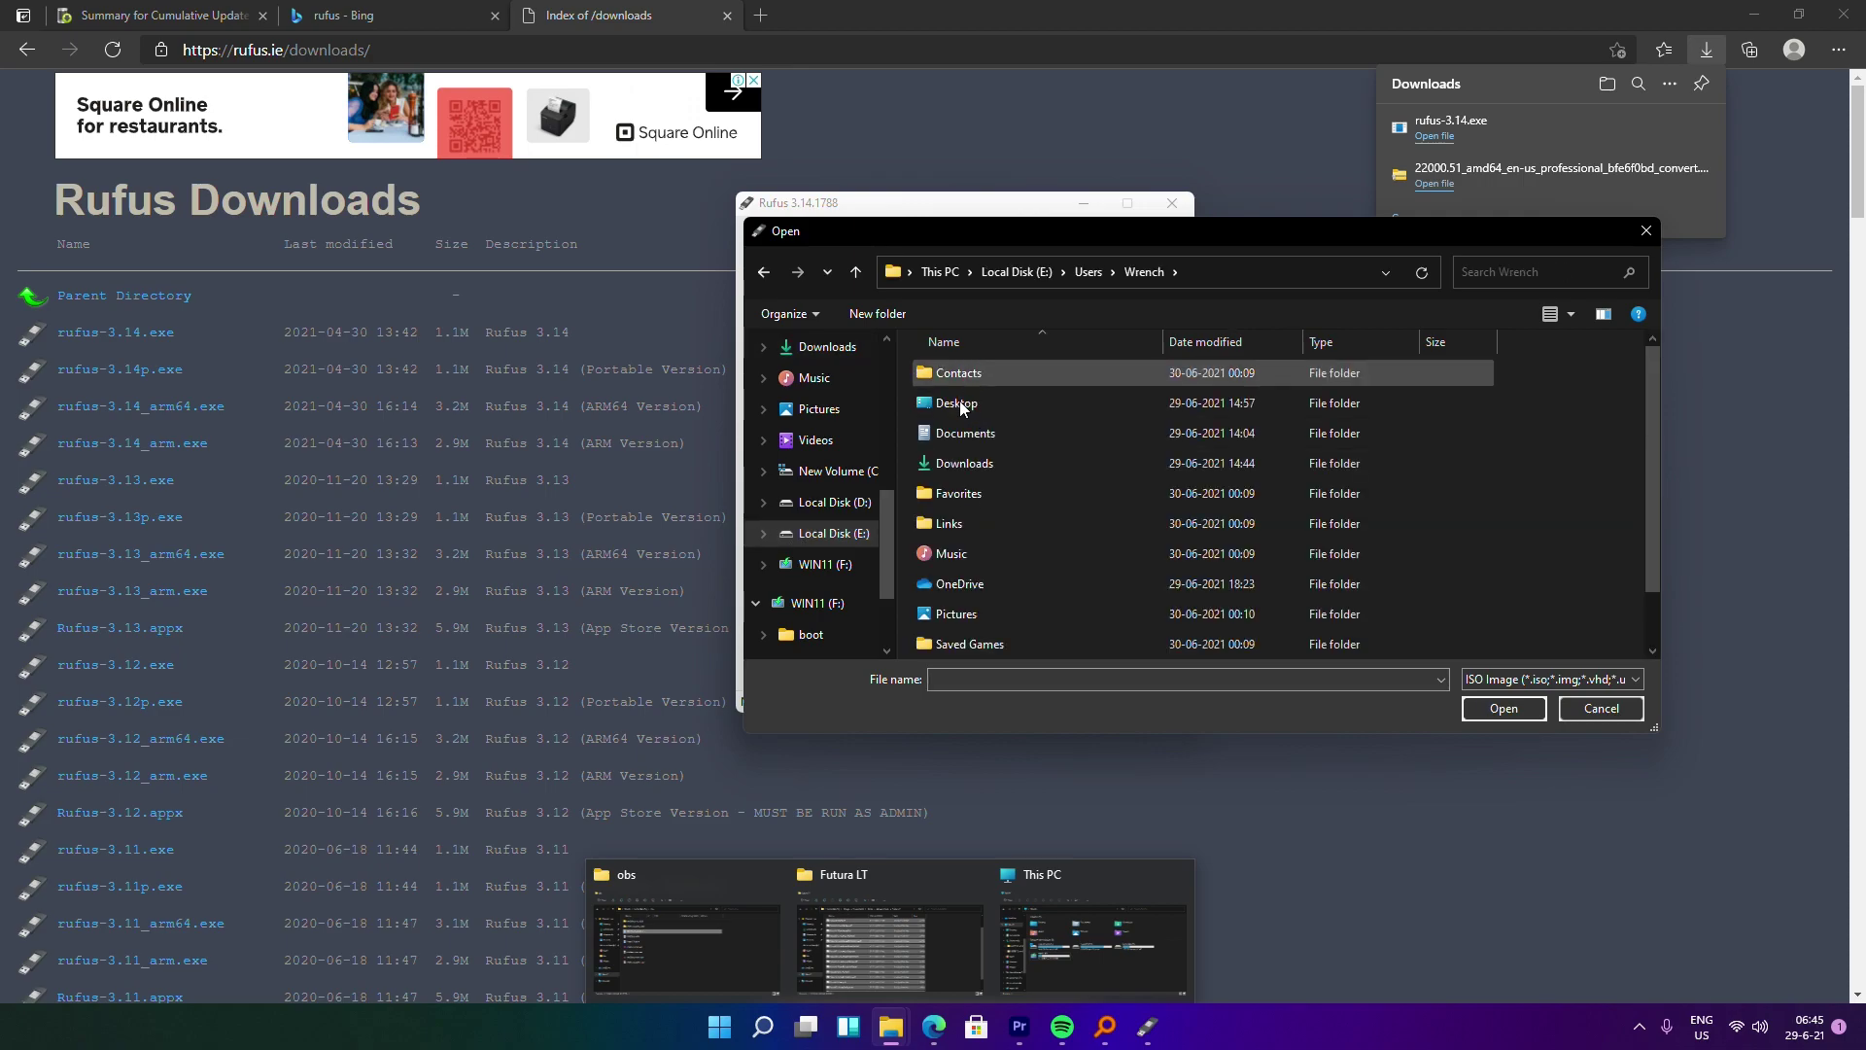
double_click(952, 465)
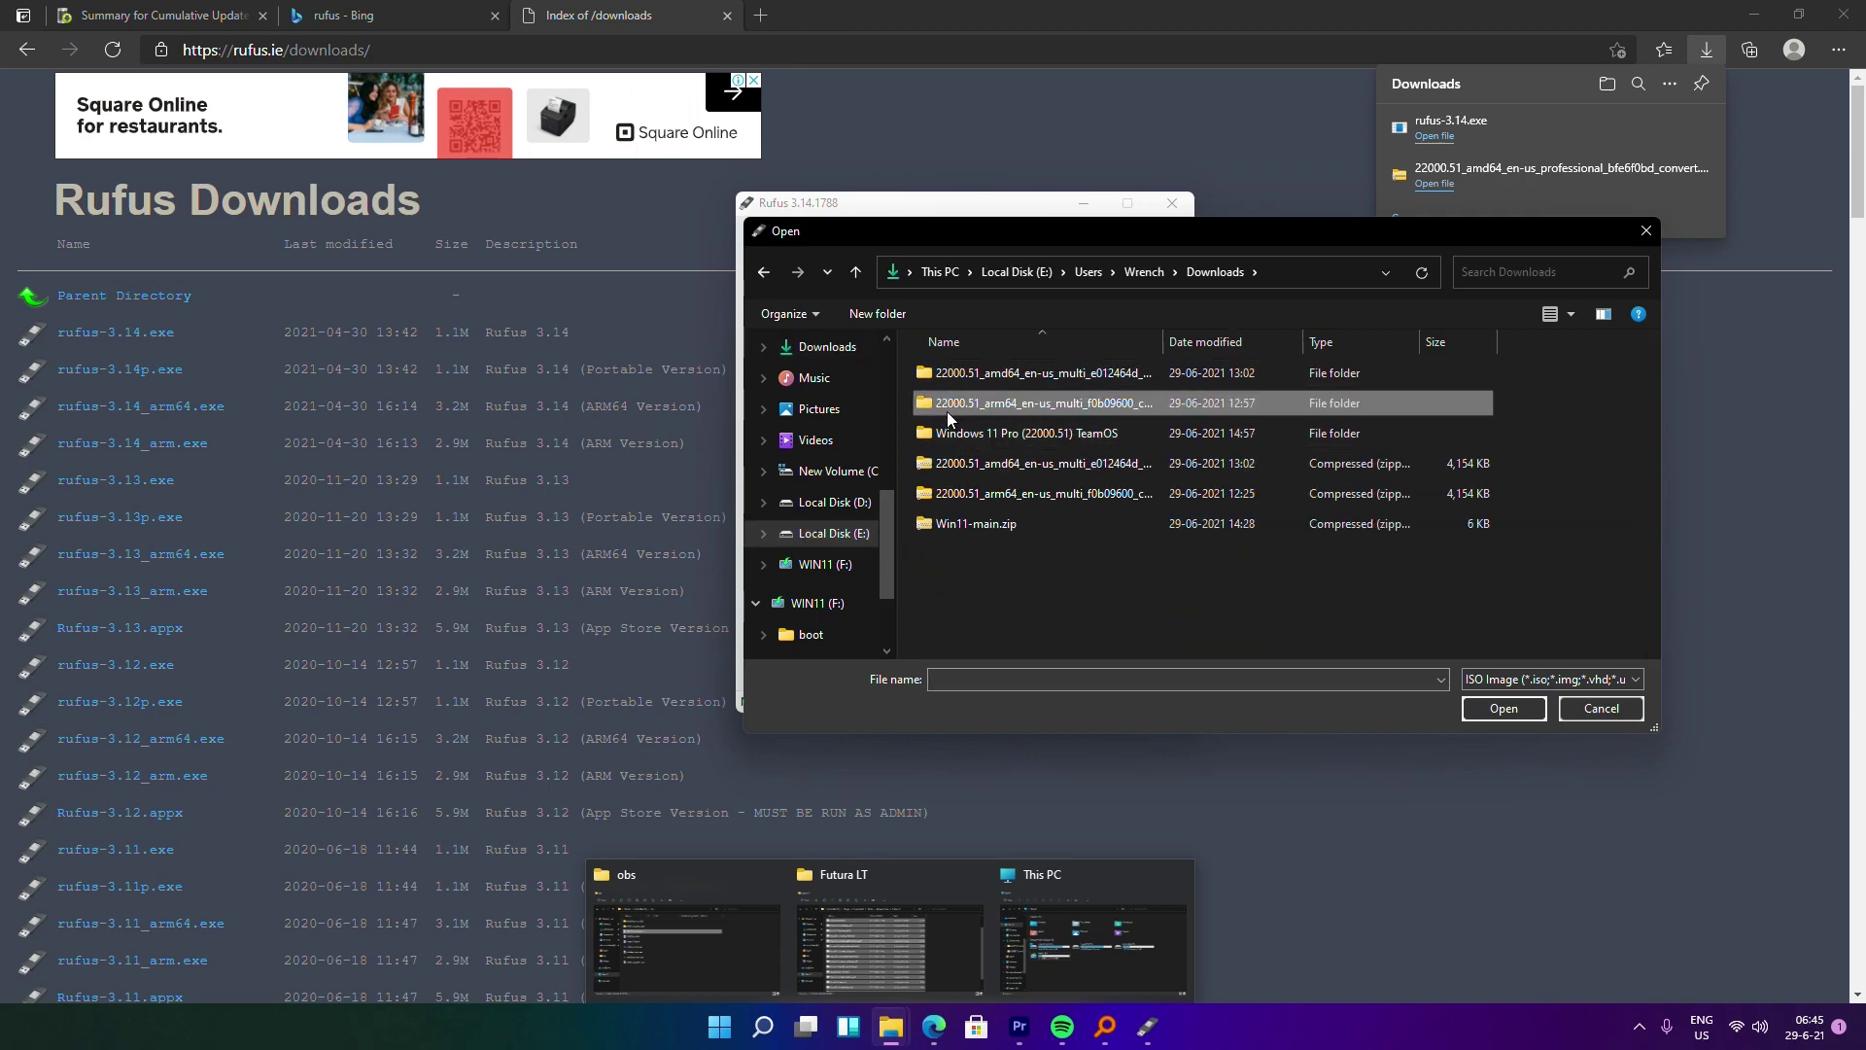
double_click(933, 402)
double_click(1003, 470)
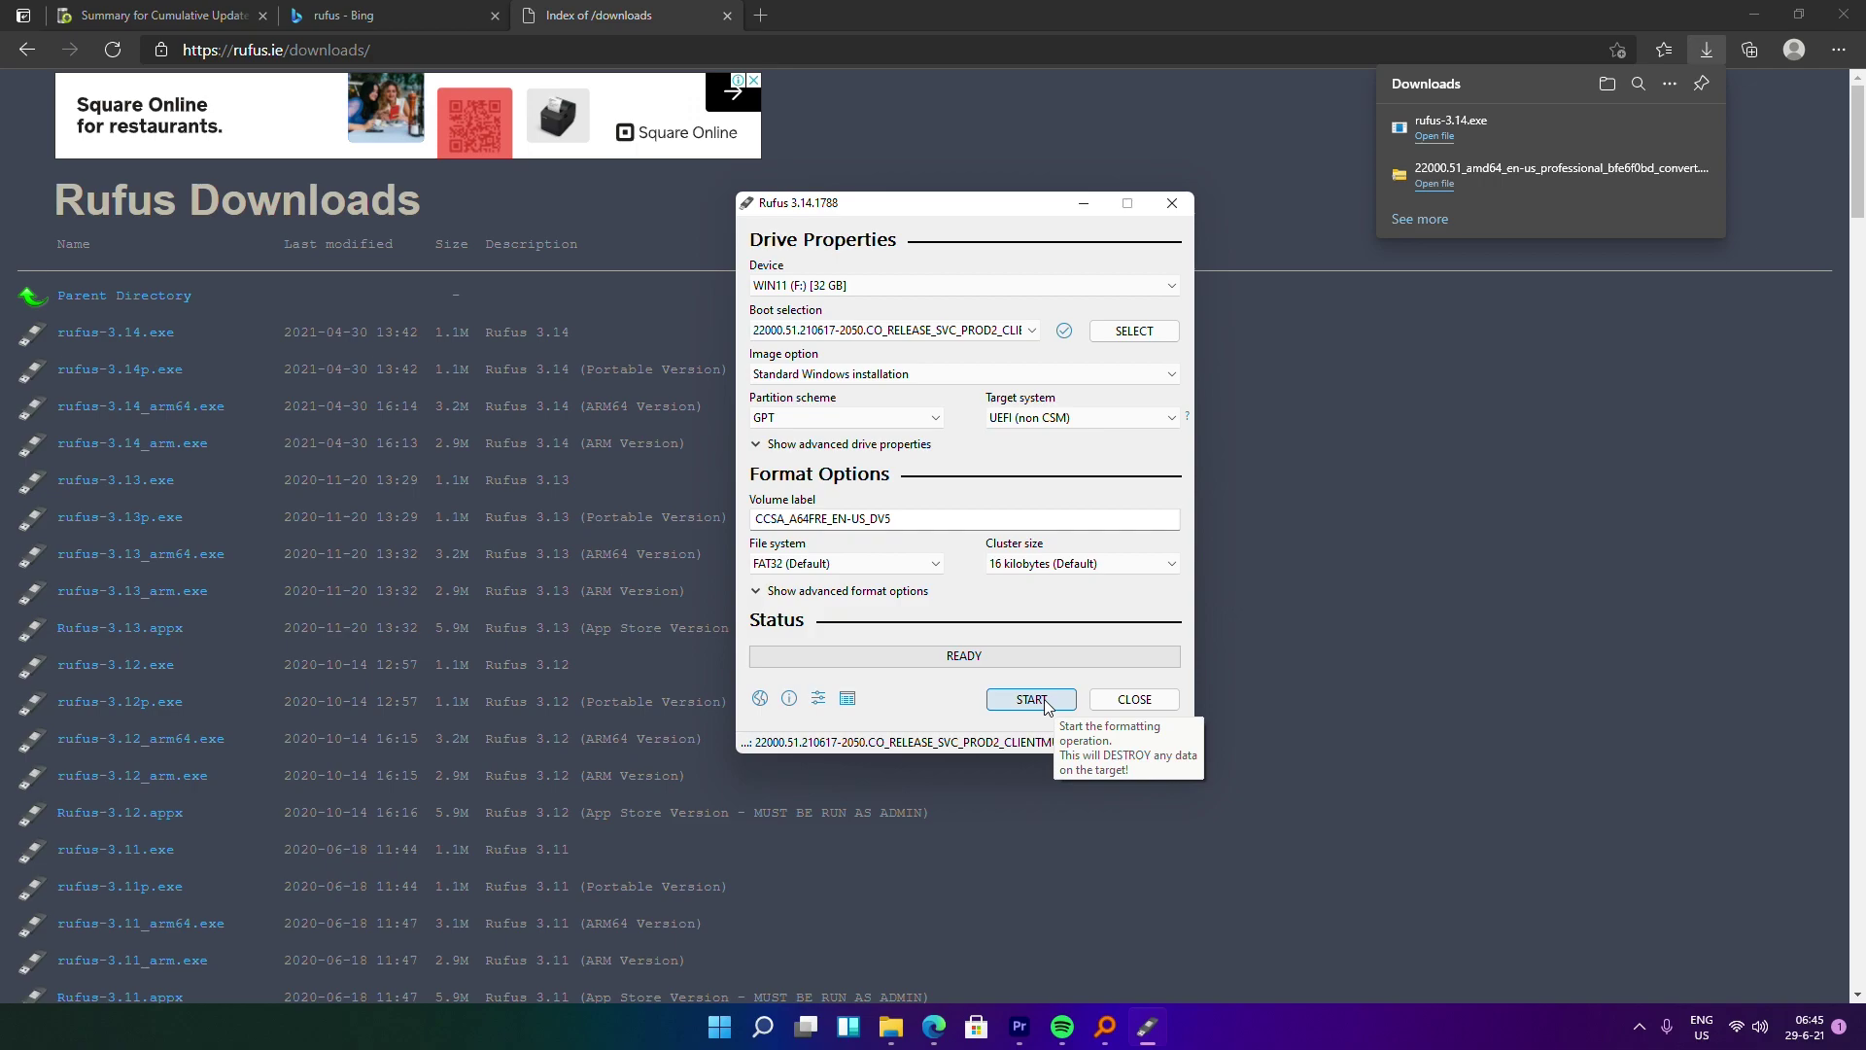
Close Rufus and minimize the browser to get back to the desktop.
left_click(1134, 699)
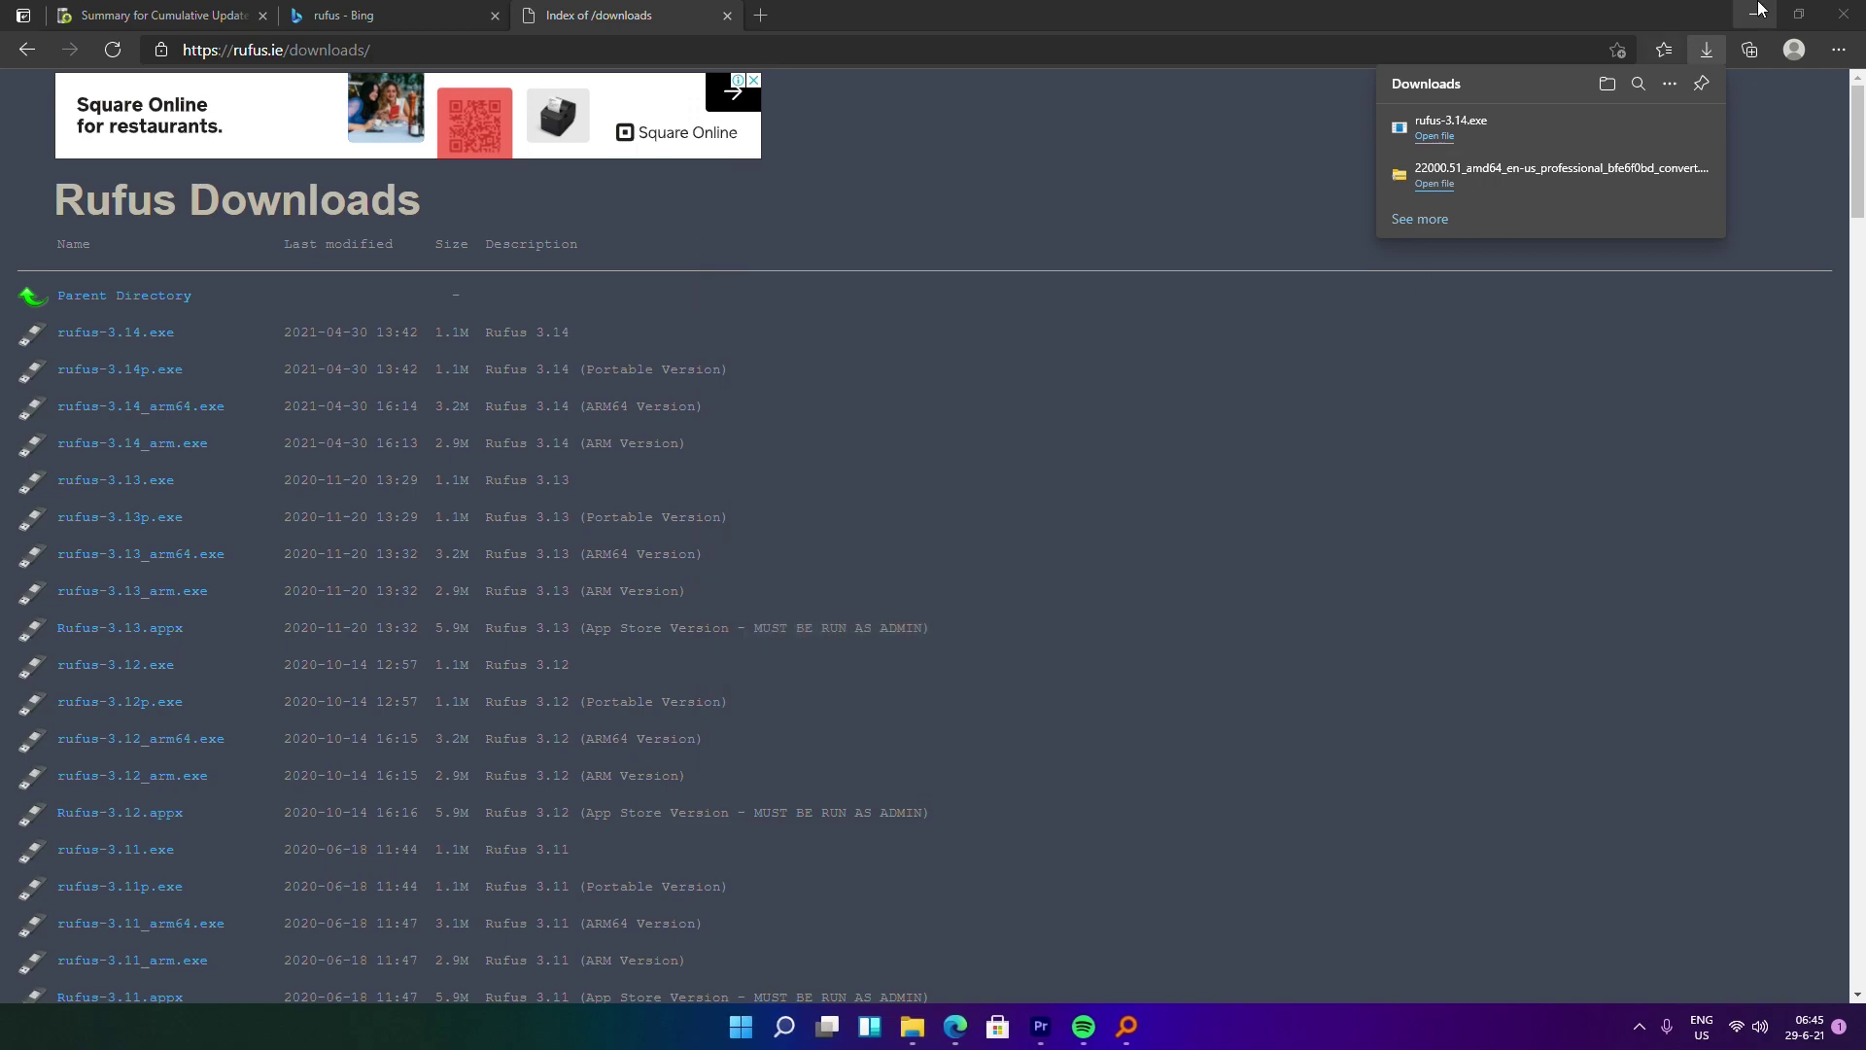
left_click(1754, 13)
right_click(1210, 299)
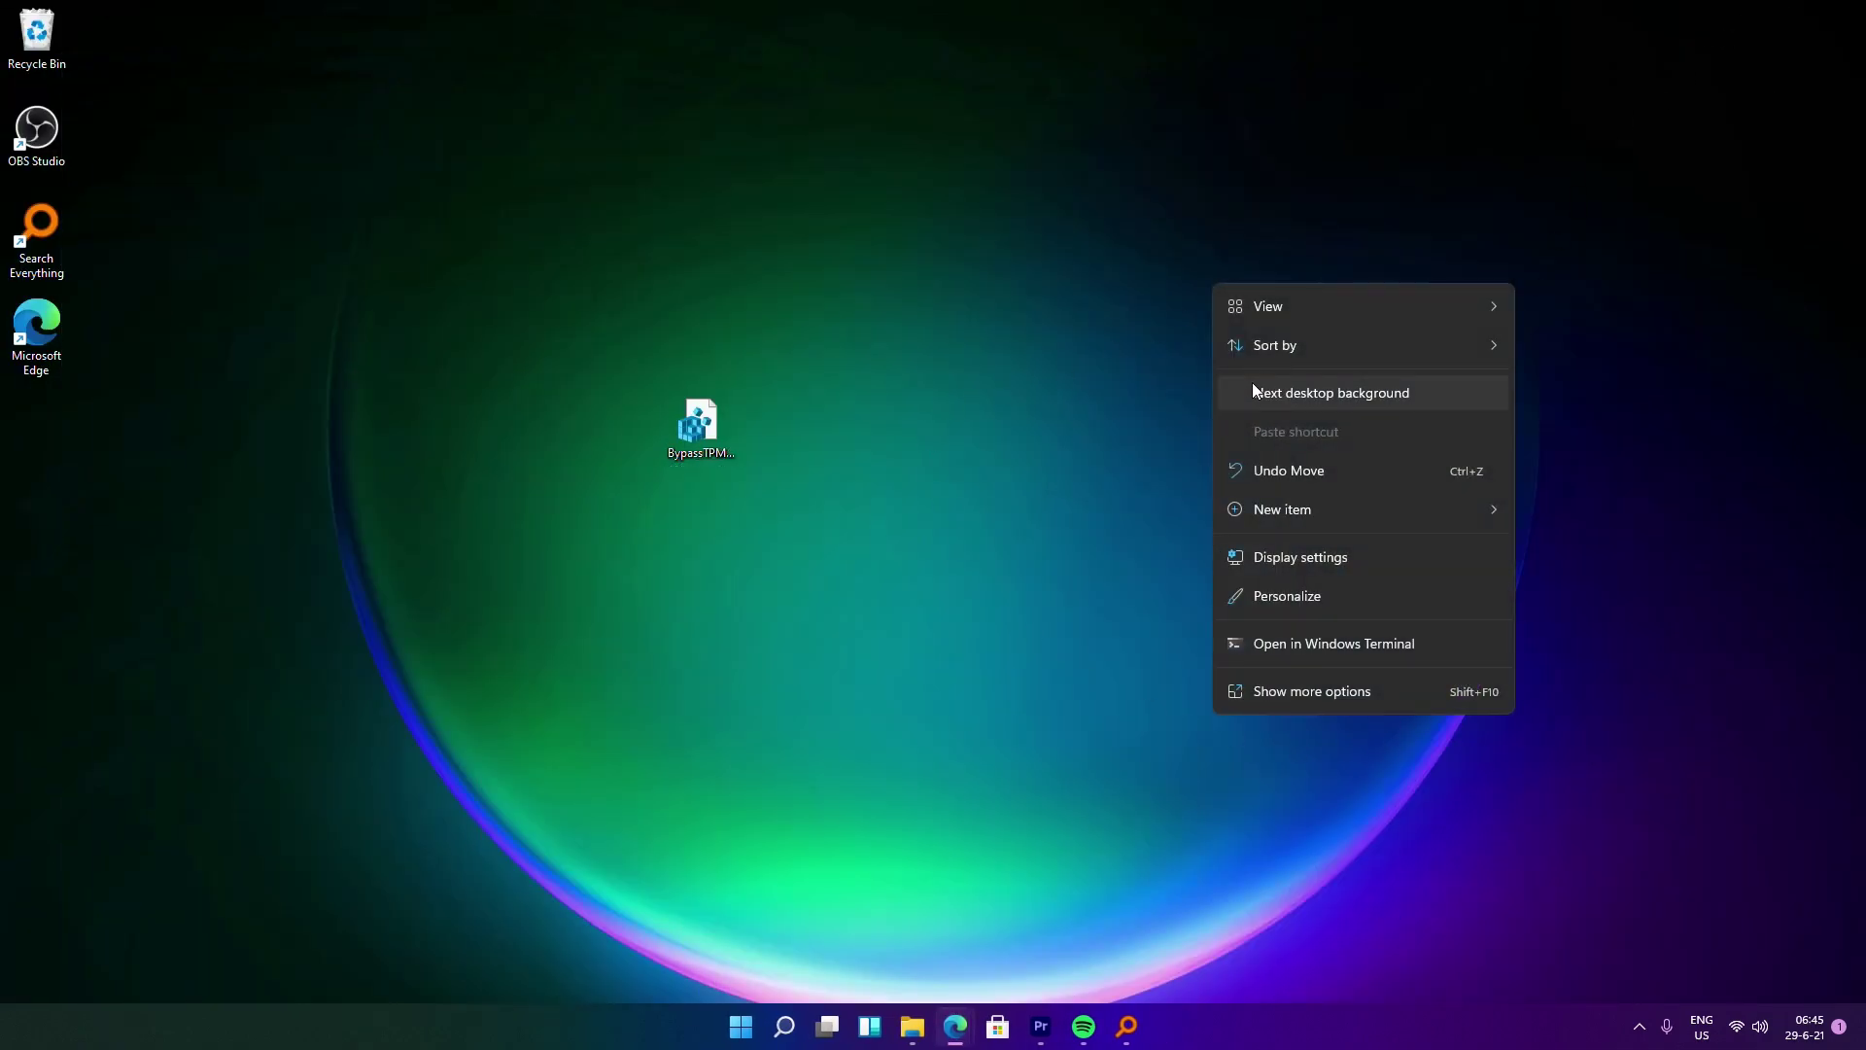
left_click(194, 118)
Bring up the This PC window, check the contents of WIN11 (F:), and place the window beside the registry file on the desktop.
mouse_move(911, 1030)
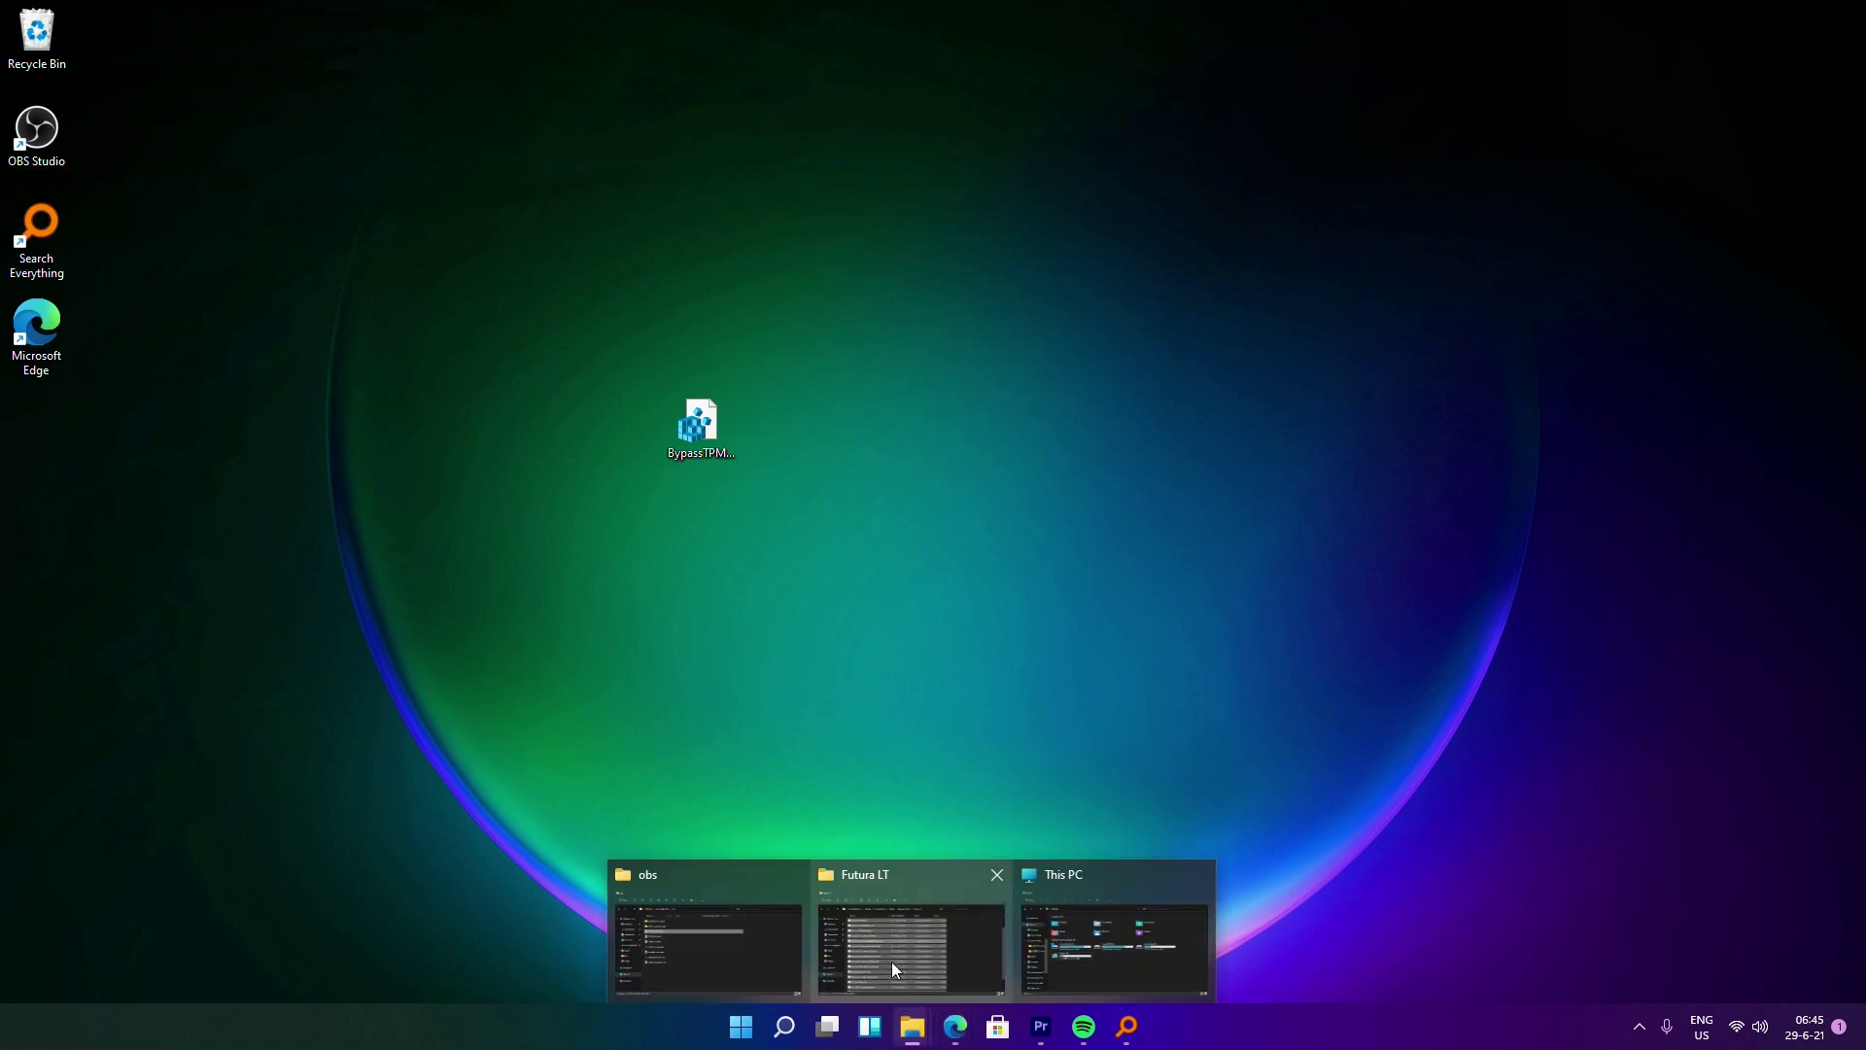
left_click(1098, 937)
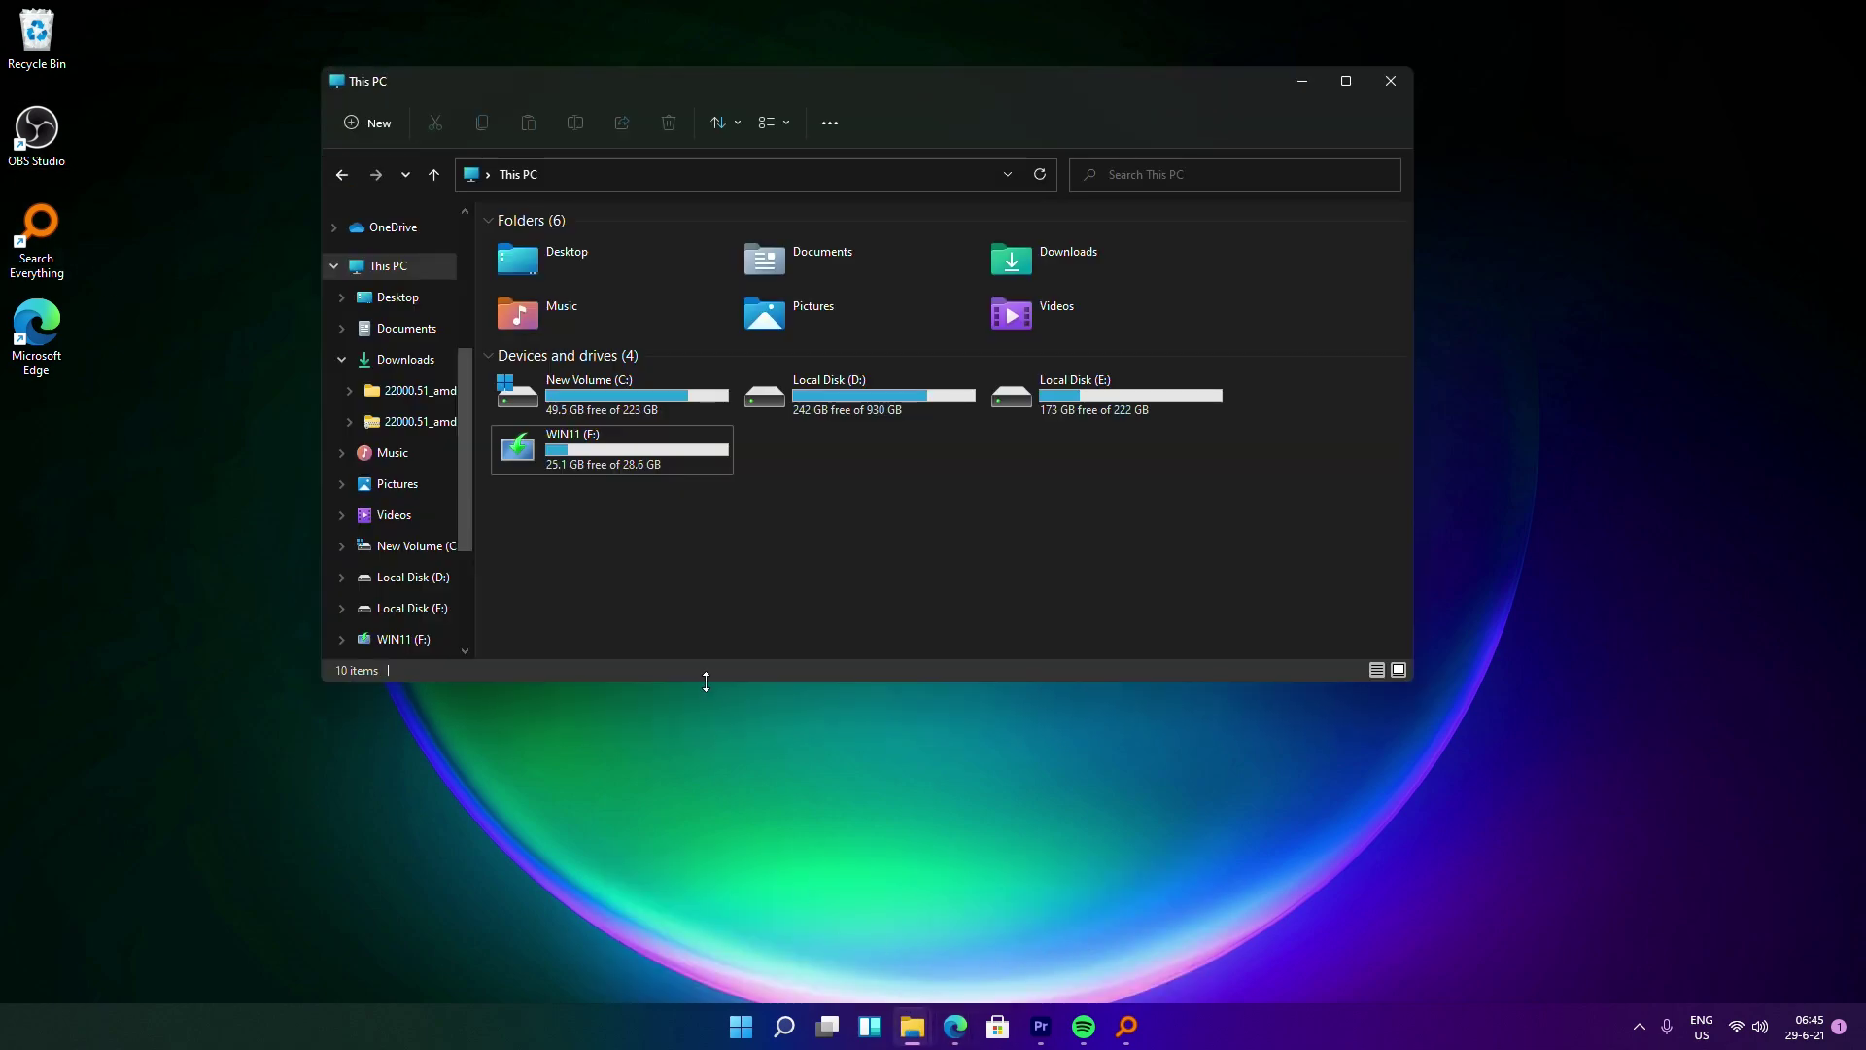
double_click(615, 472)
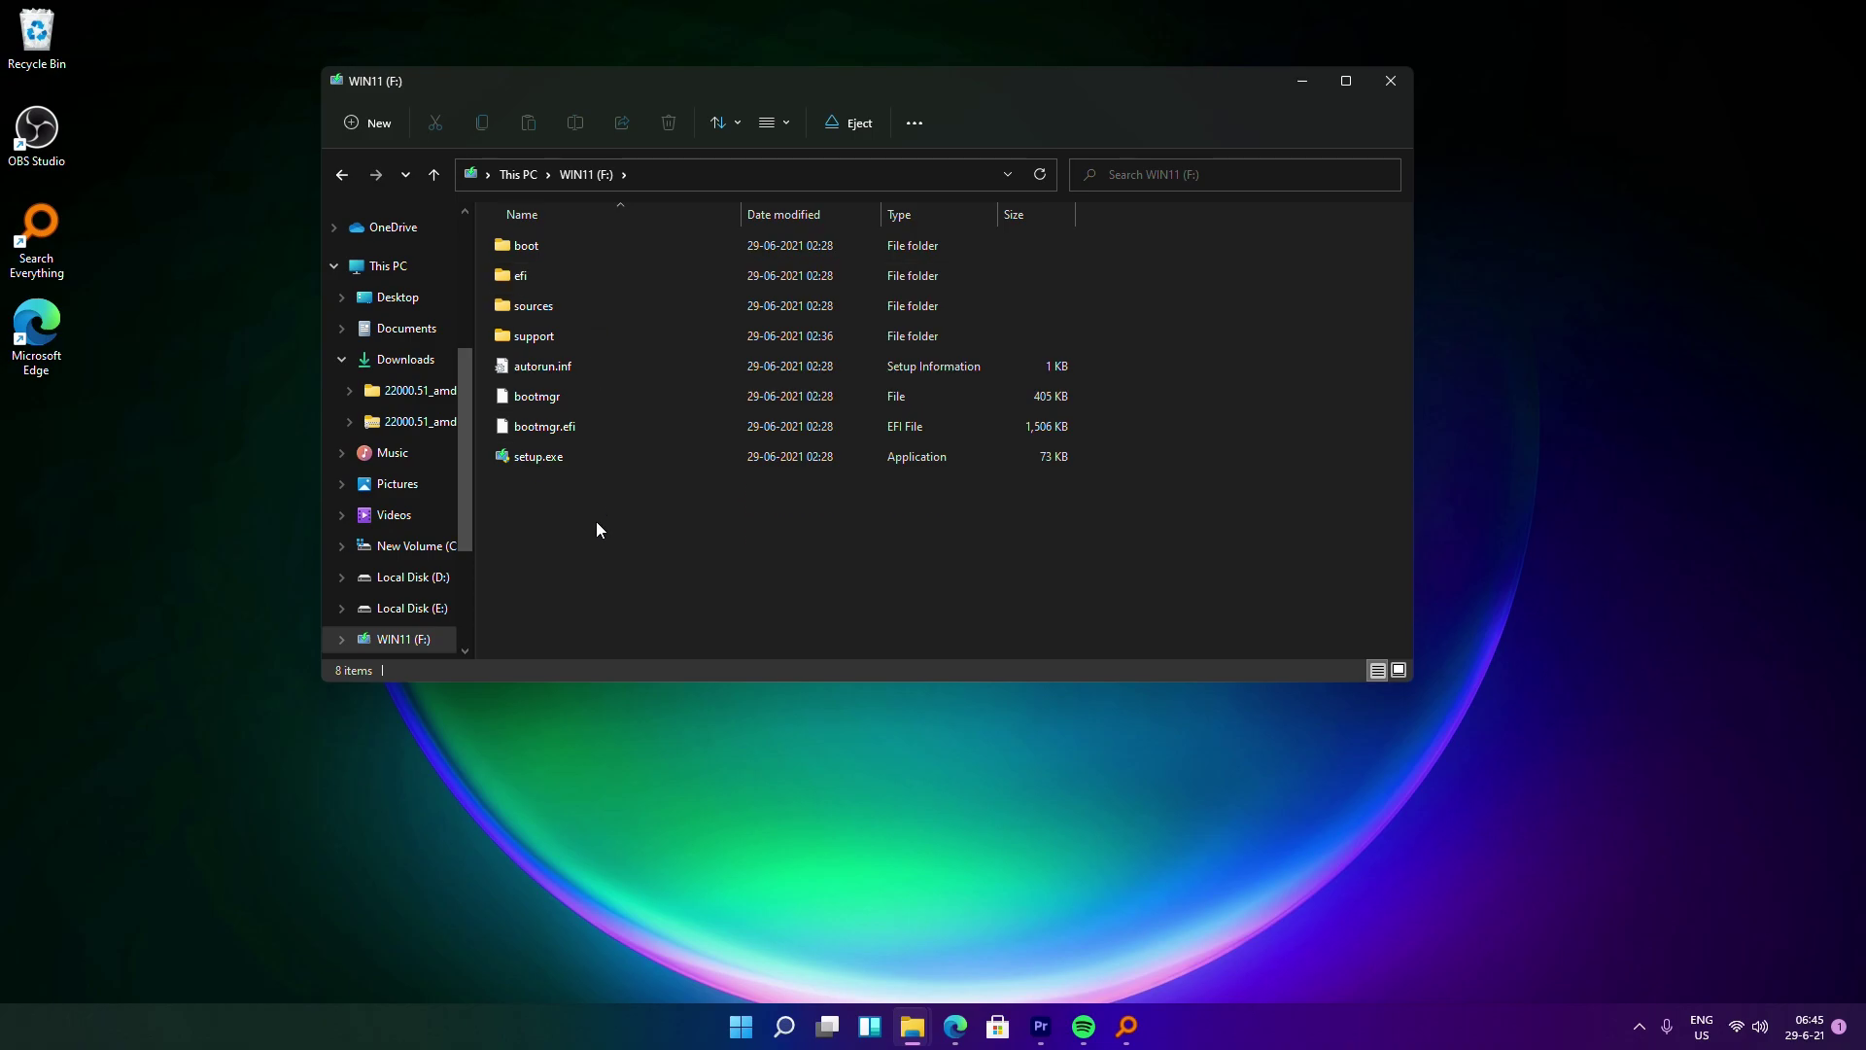
left_click(518, 174)
left_click_drag(726, 96, 1210, 37)
Copy BypassTPMCheck&SecureBoot.reg from the desktop into the root of the WIN11 (F:) USB drive.
left_click(700, 438)
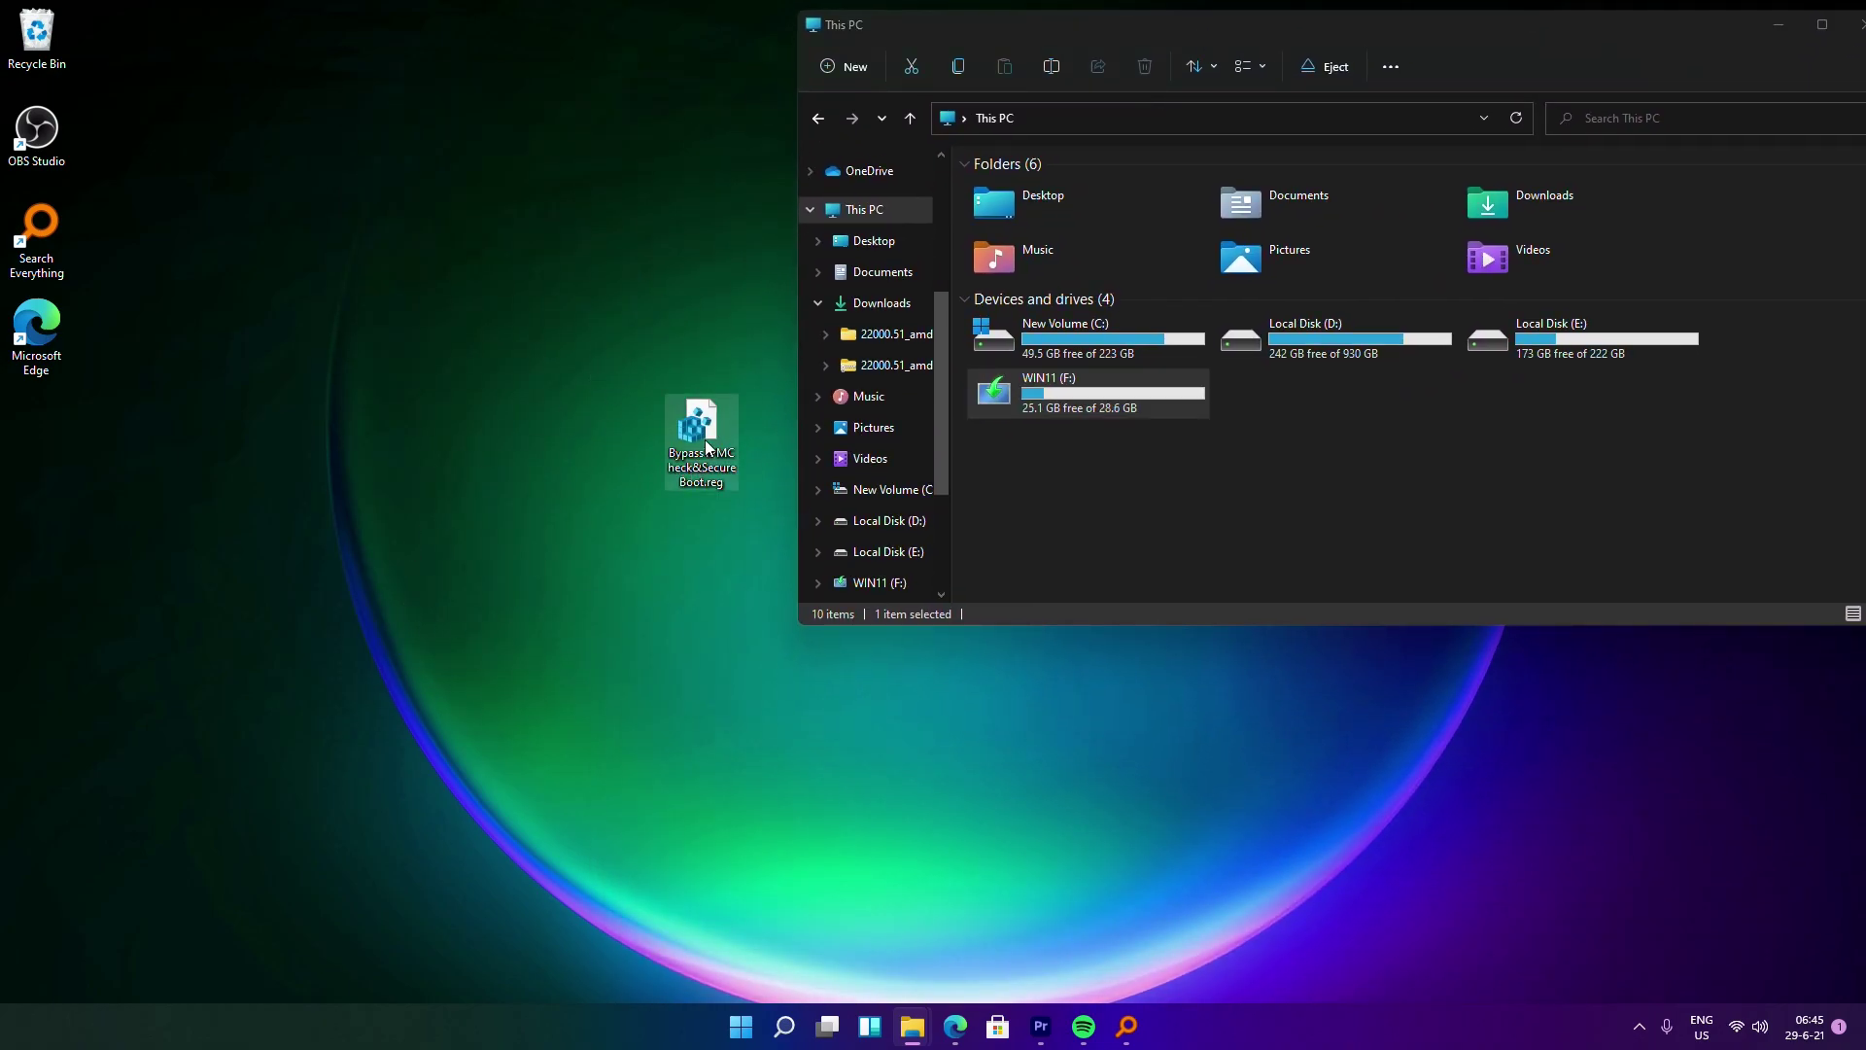
right_click(702, 435)
right_click(699, 493)
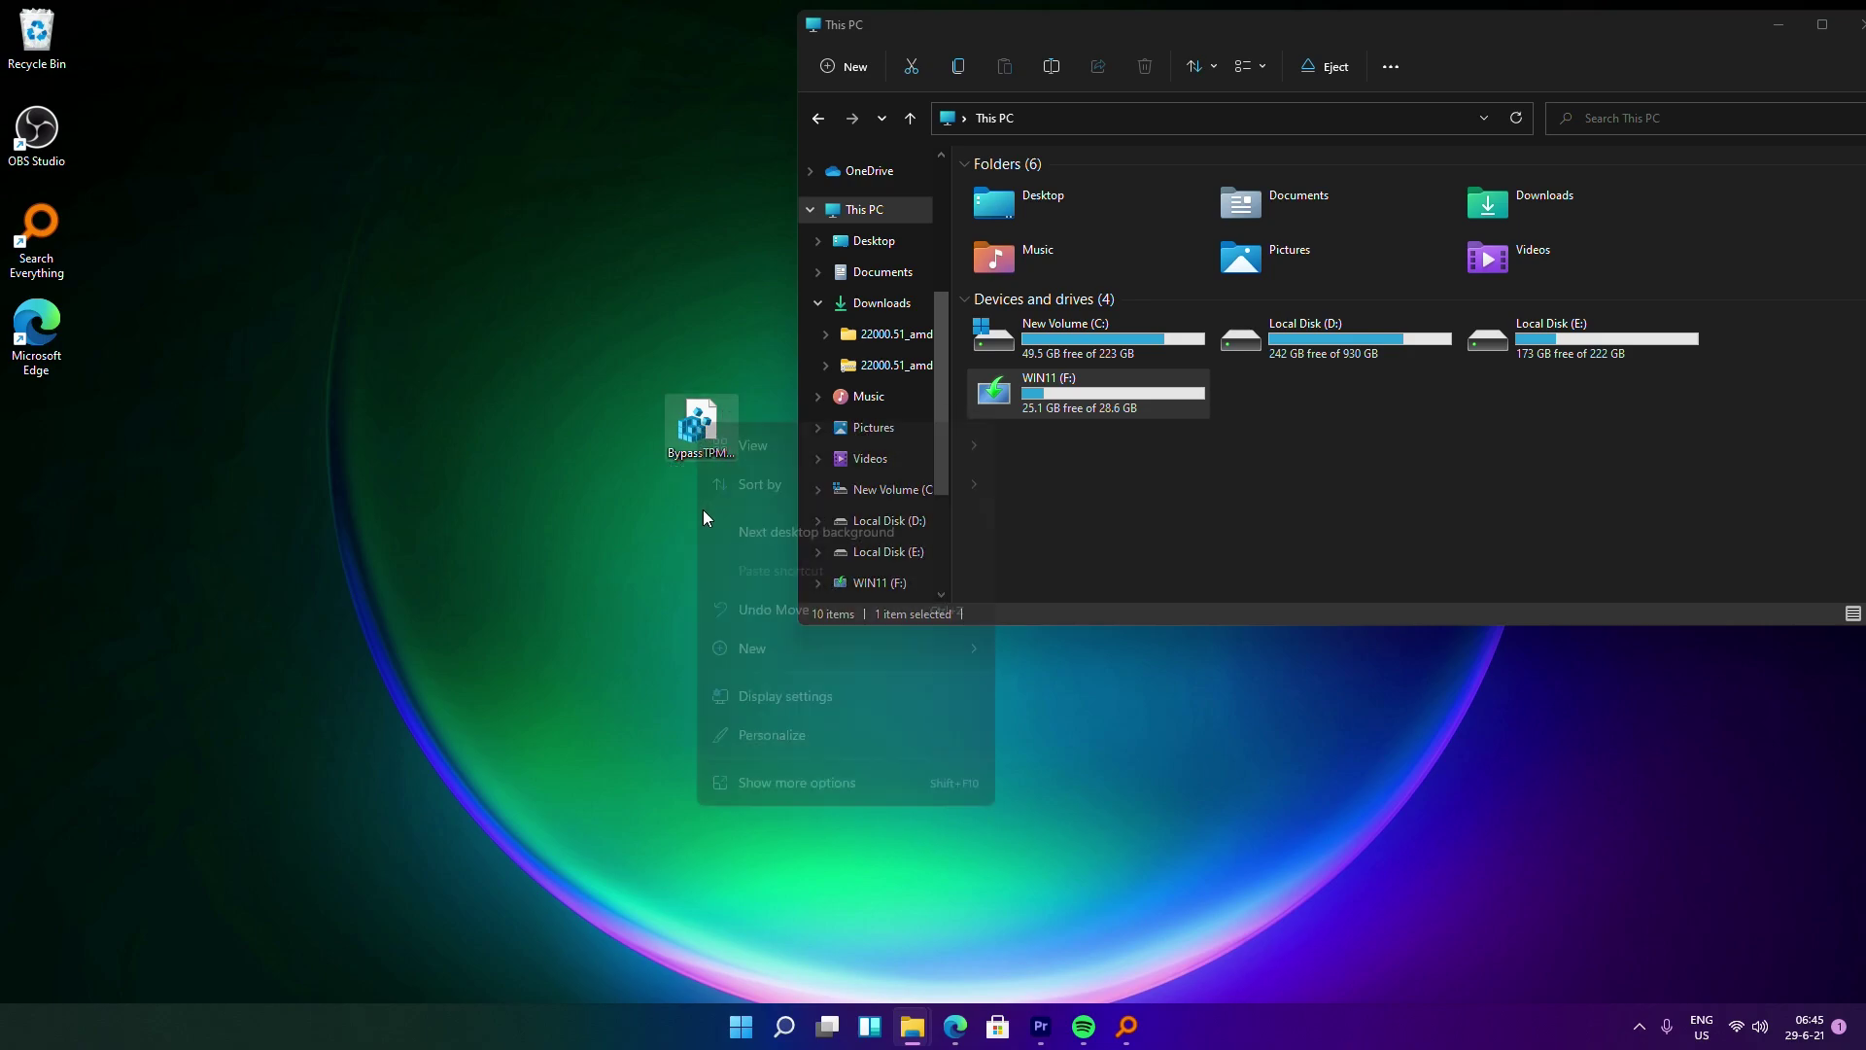
right_click(696, 432)
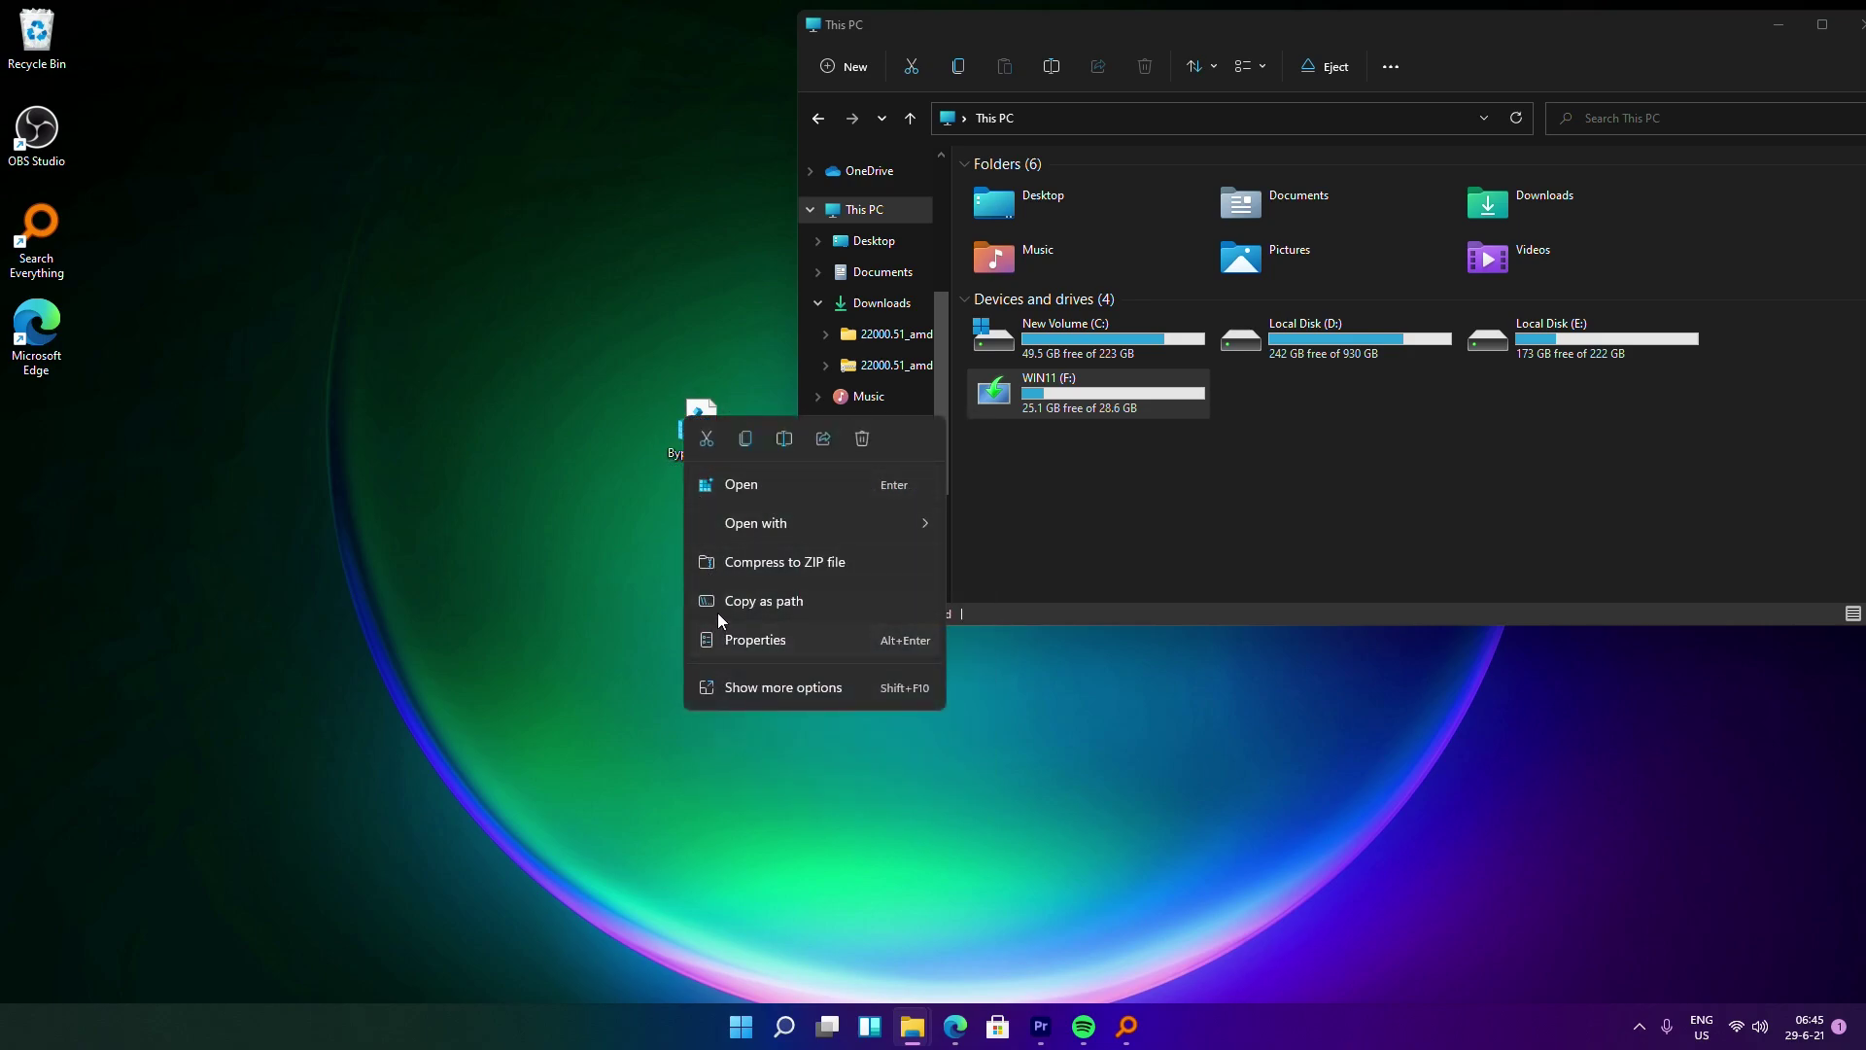
left_click(743, 439)
double_click(1170, 394)
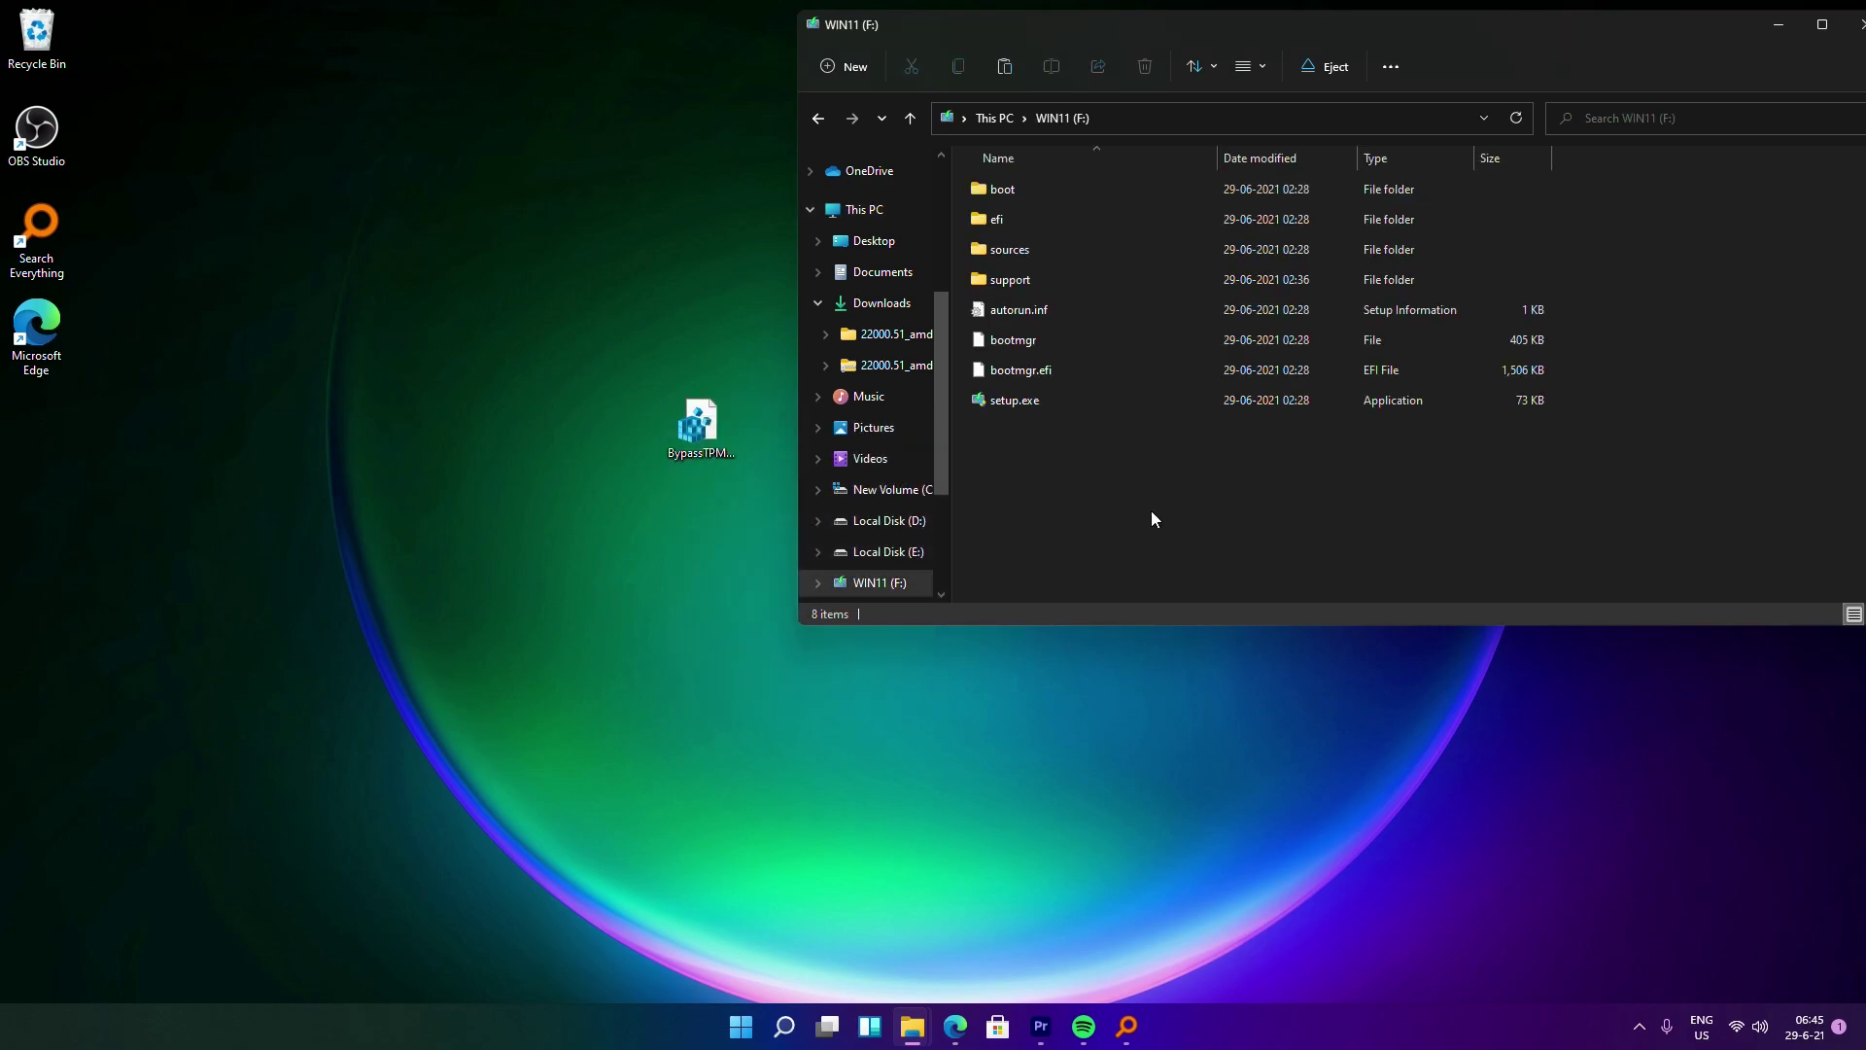
right_click(1066, 443)
left_click(1089, 470)
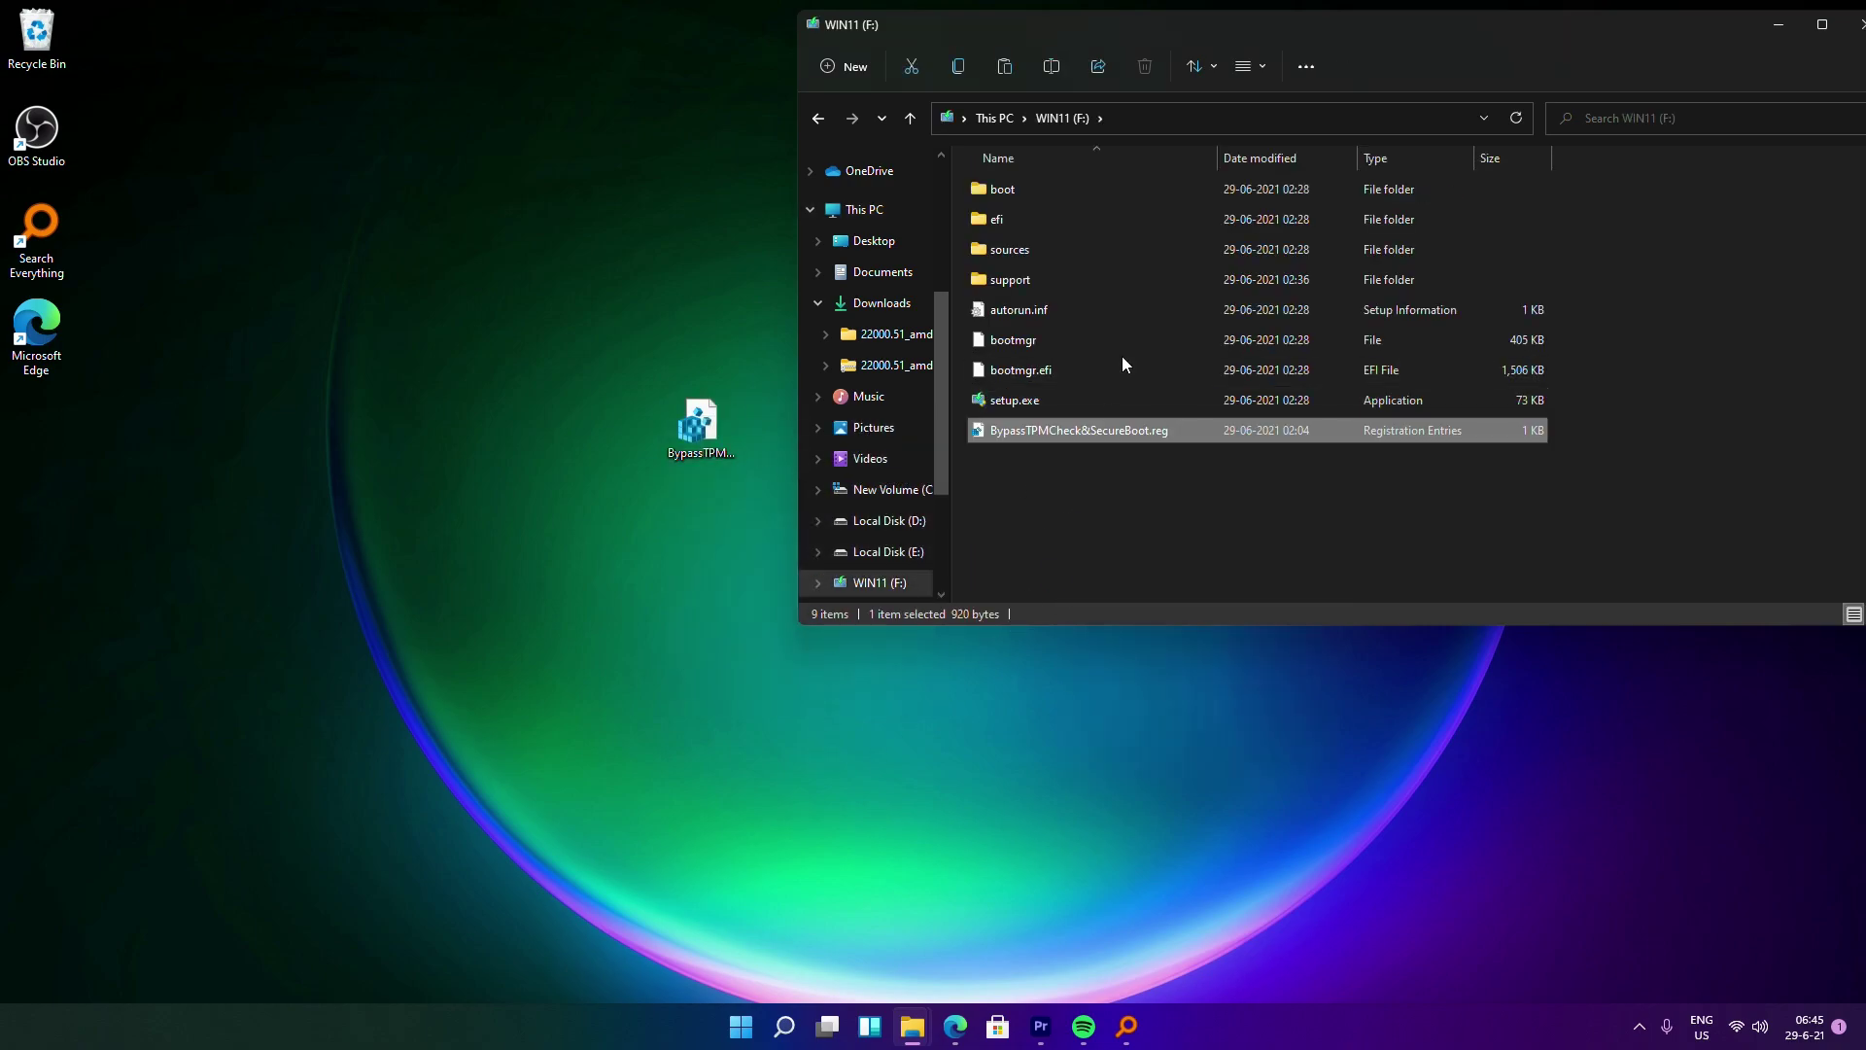
Close the WIN11 (F:) window and bring up the PC's power options.
left_click_drag(1252, 10, 783, 81)
left_click(1108, 546)
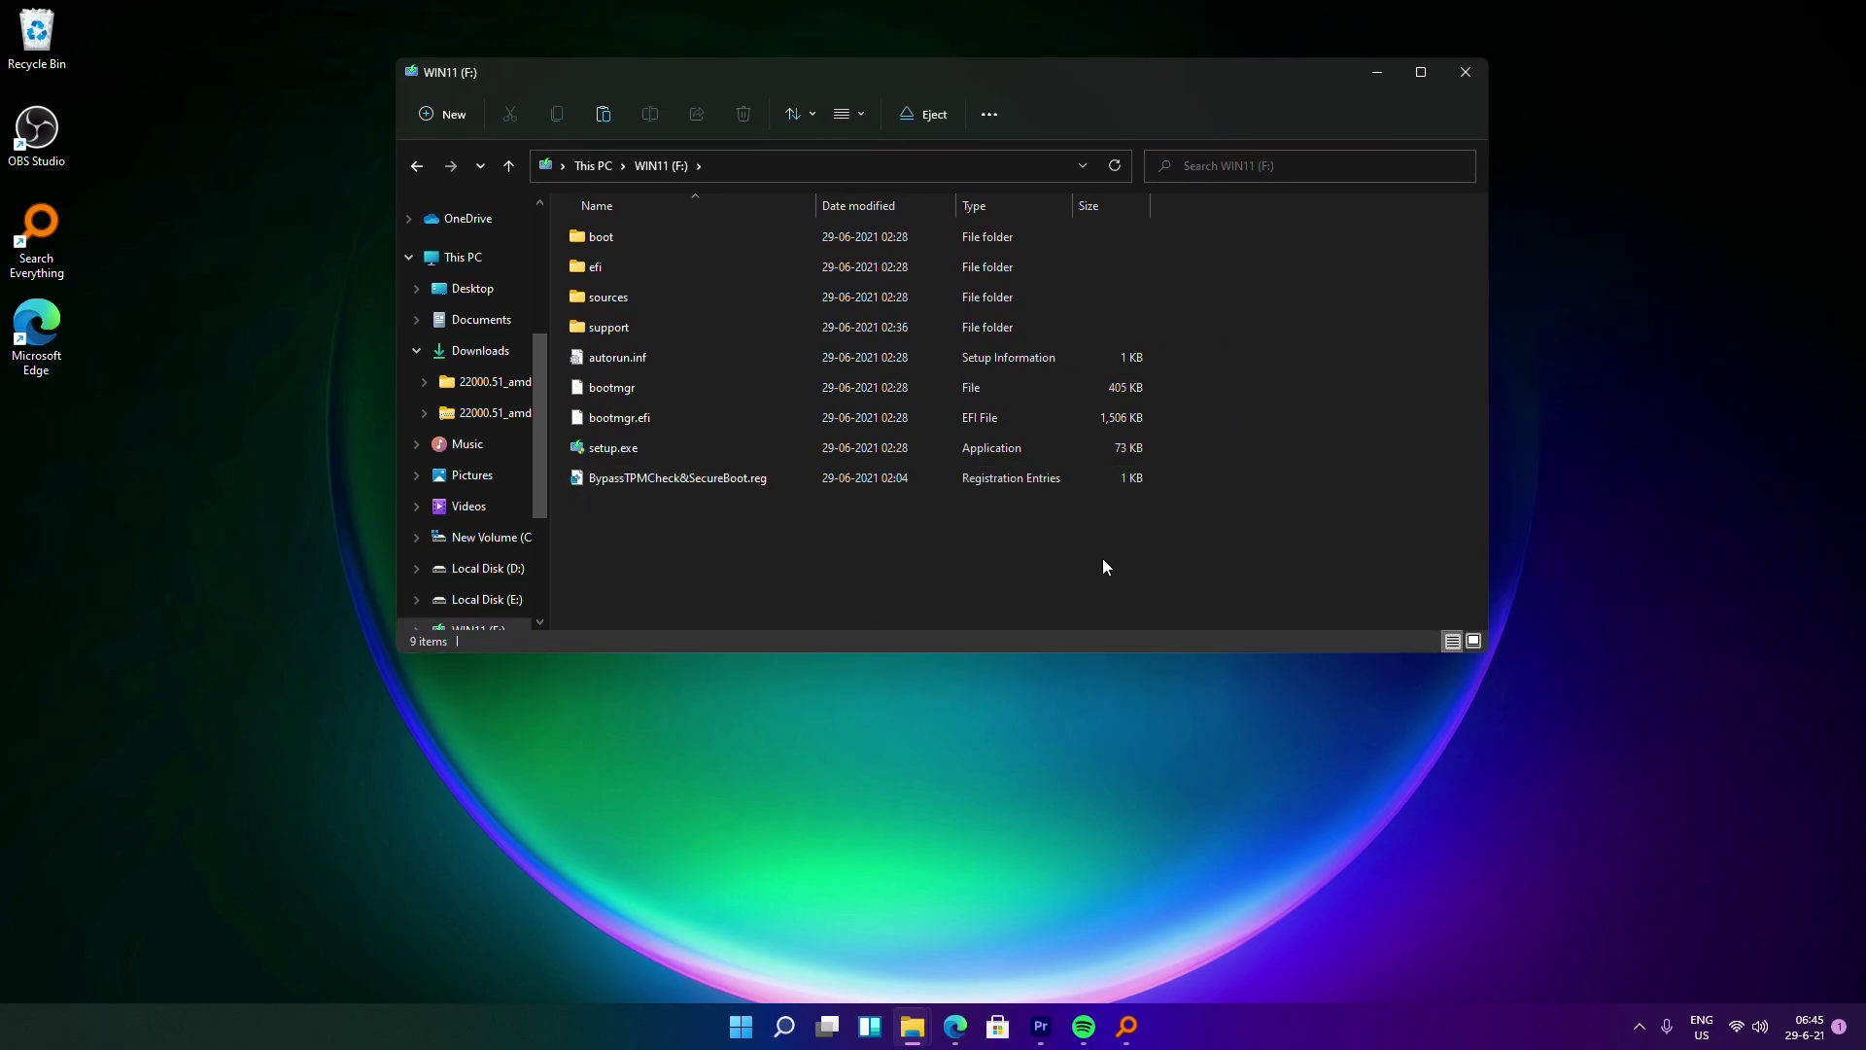
left_click(1455, 80)
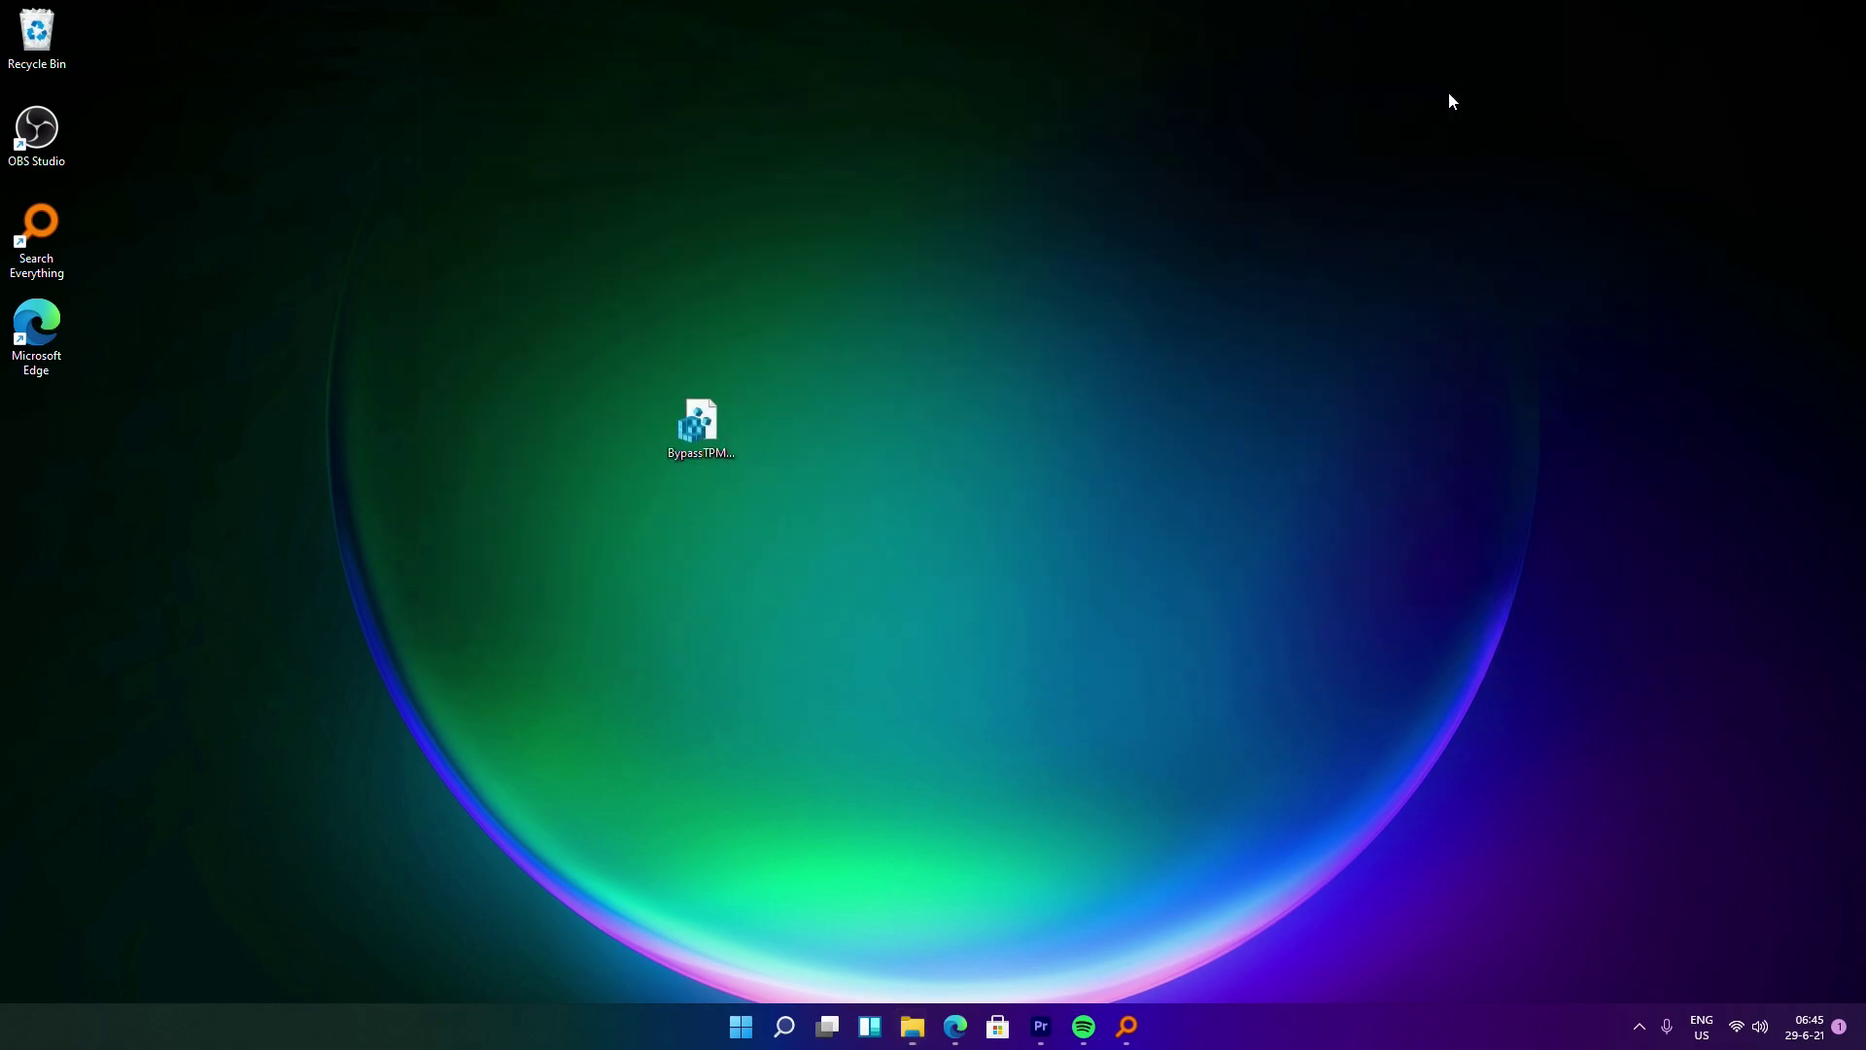
right_click(956, 420)
left_click(911, 475)
left_click(740, 1026)
left_click(1173, 961)
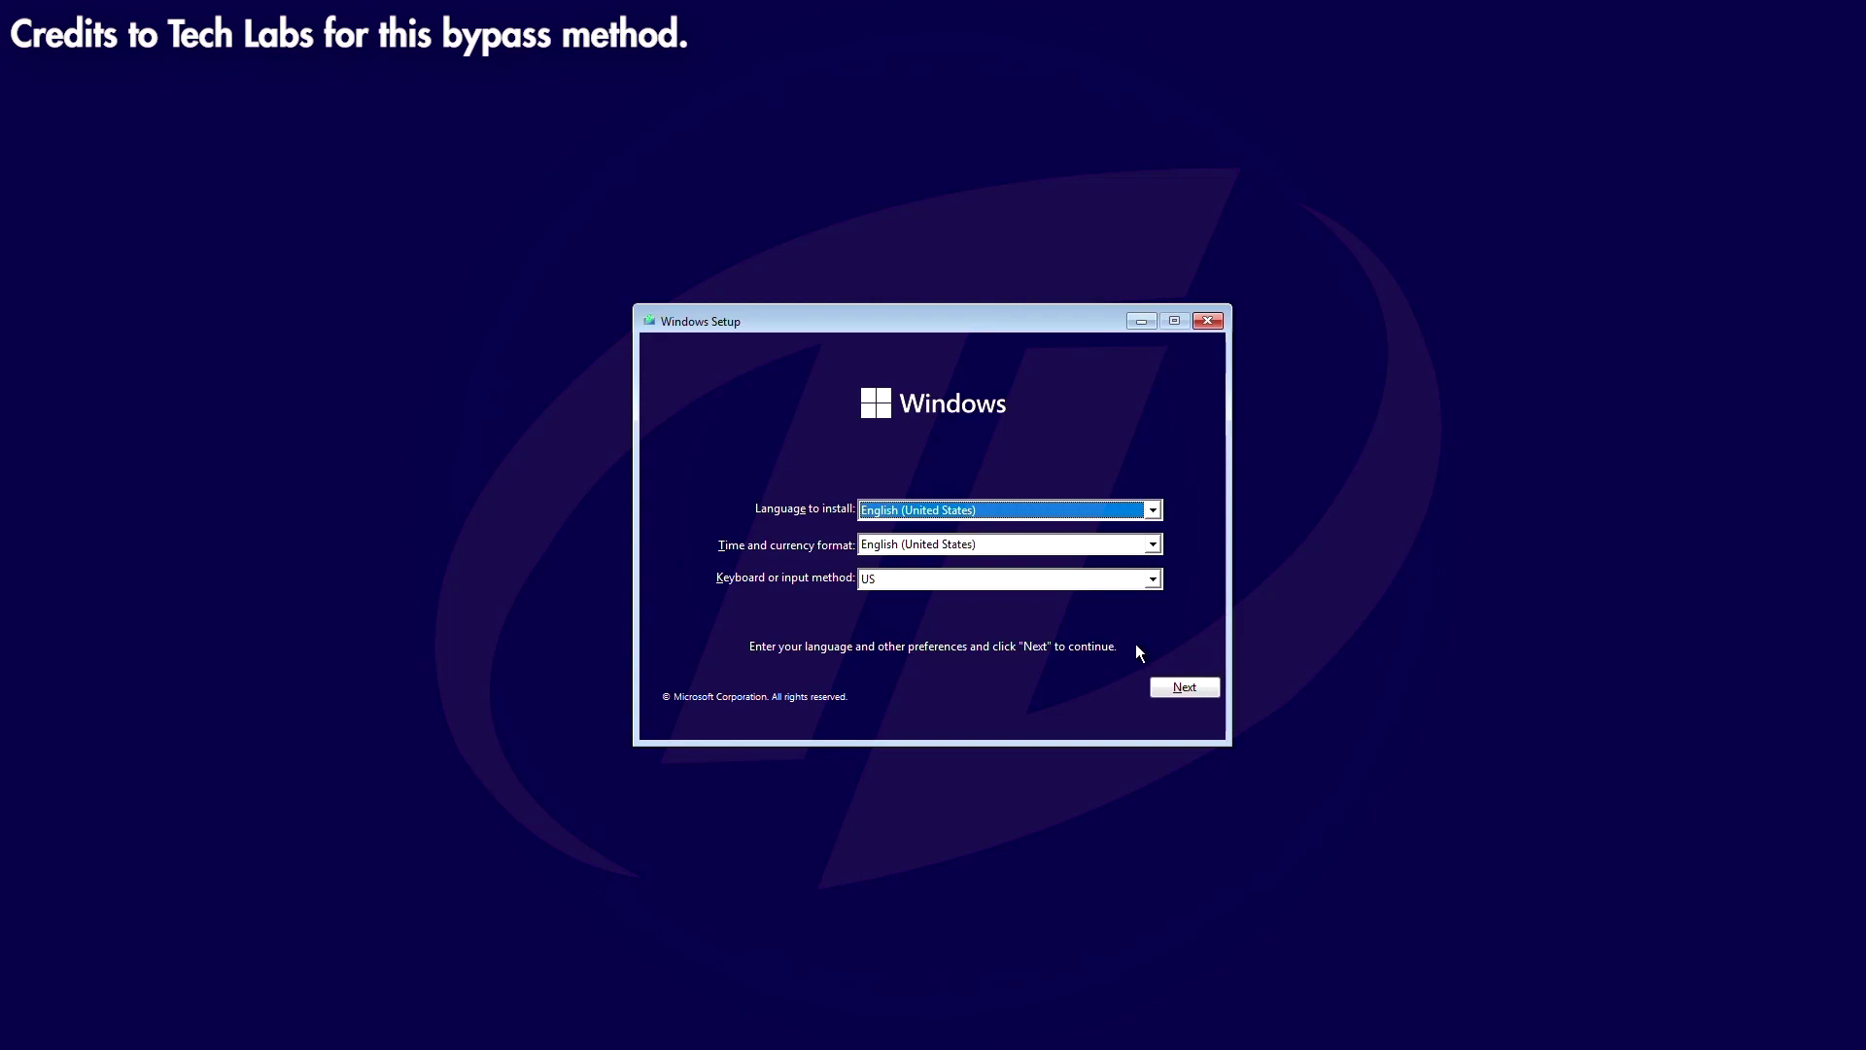
Continue Windows Setup in English (United States) without a product key and choose the Windows 11 Pro edition.
left_click(1180, 684)
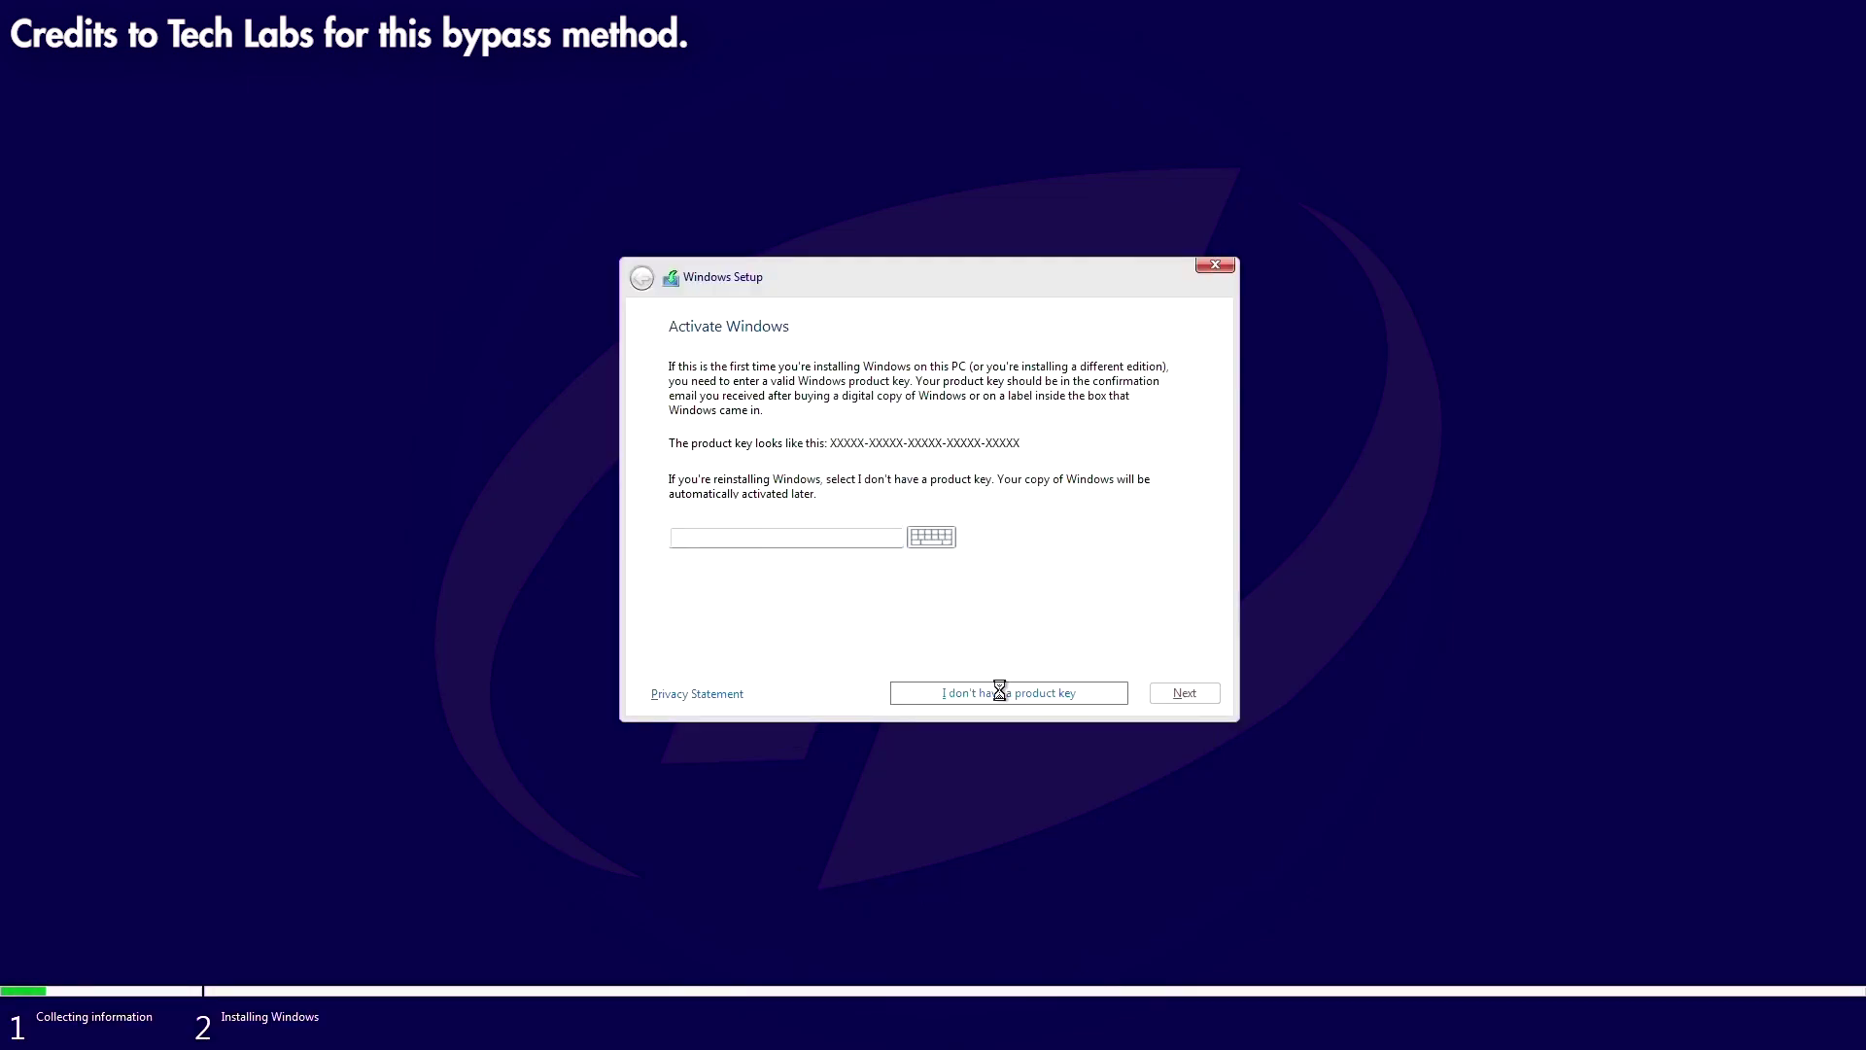
left_click(999, 691)
left_click(699, 486)
left_click(1182, 693)
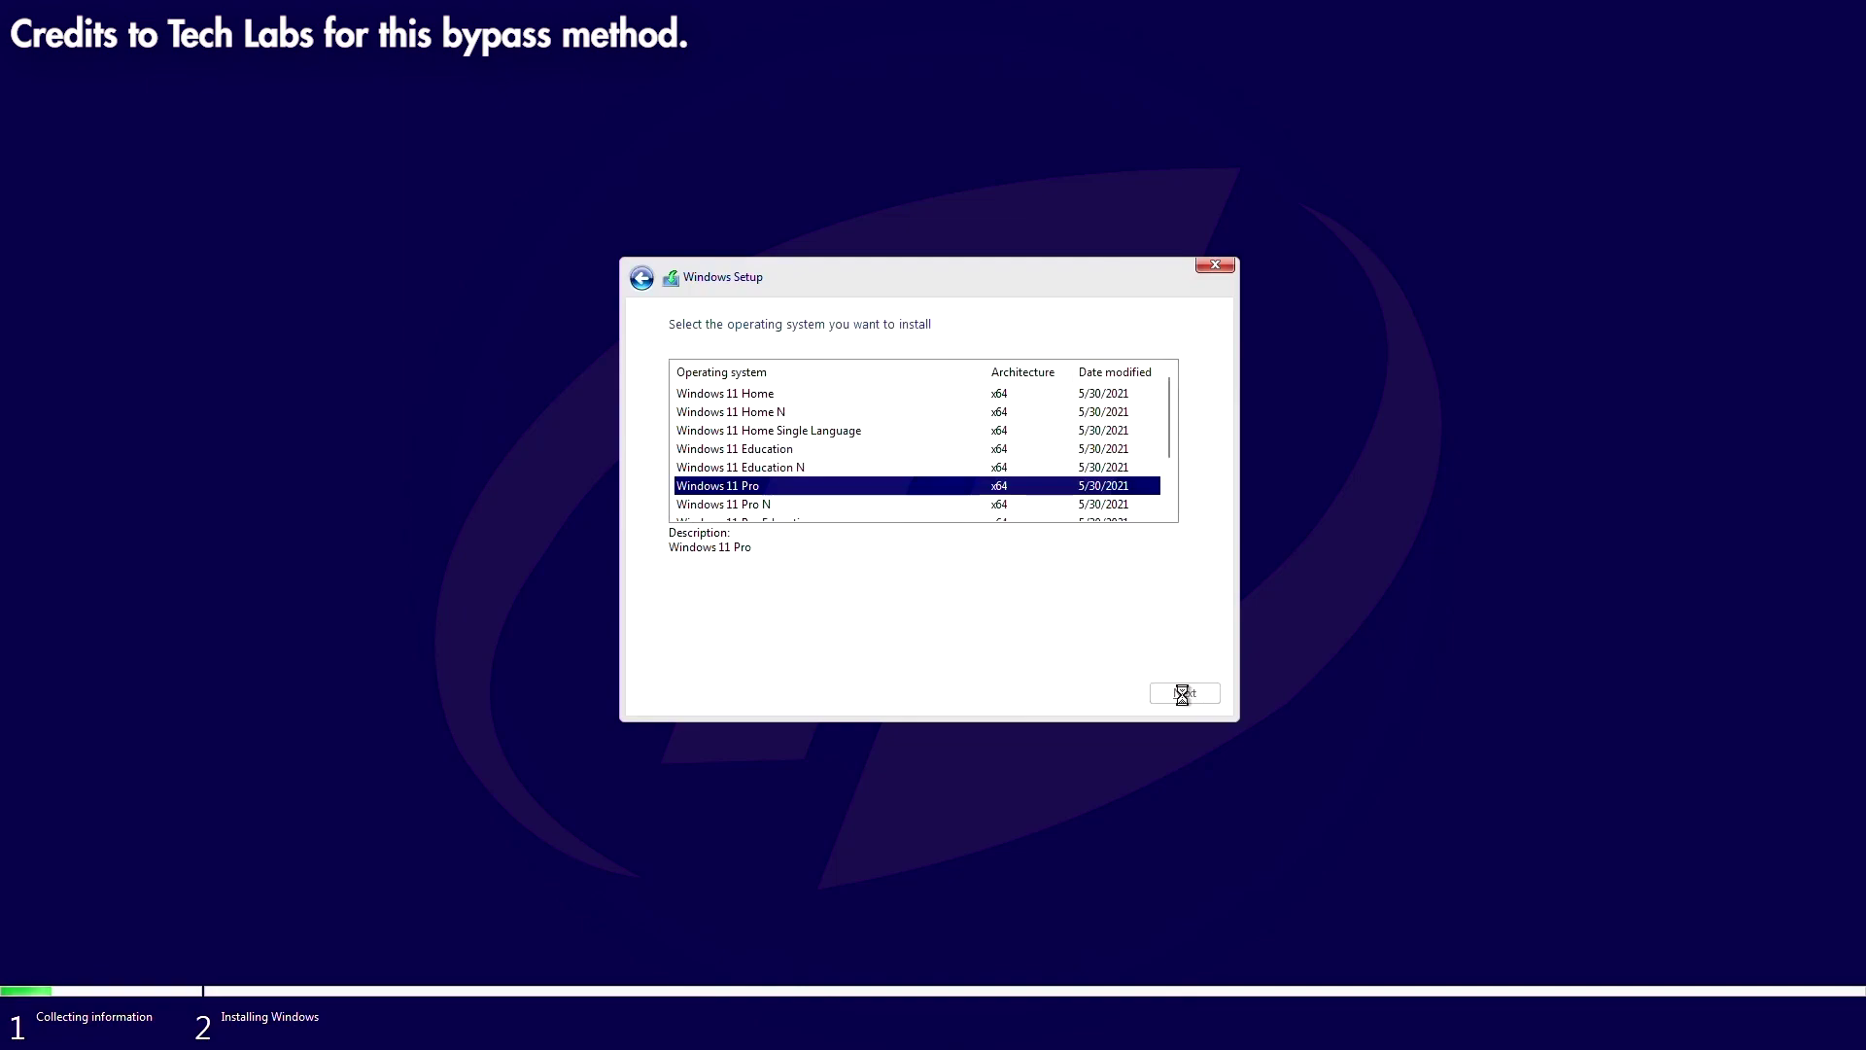
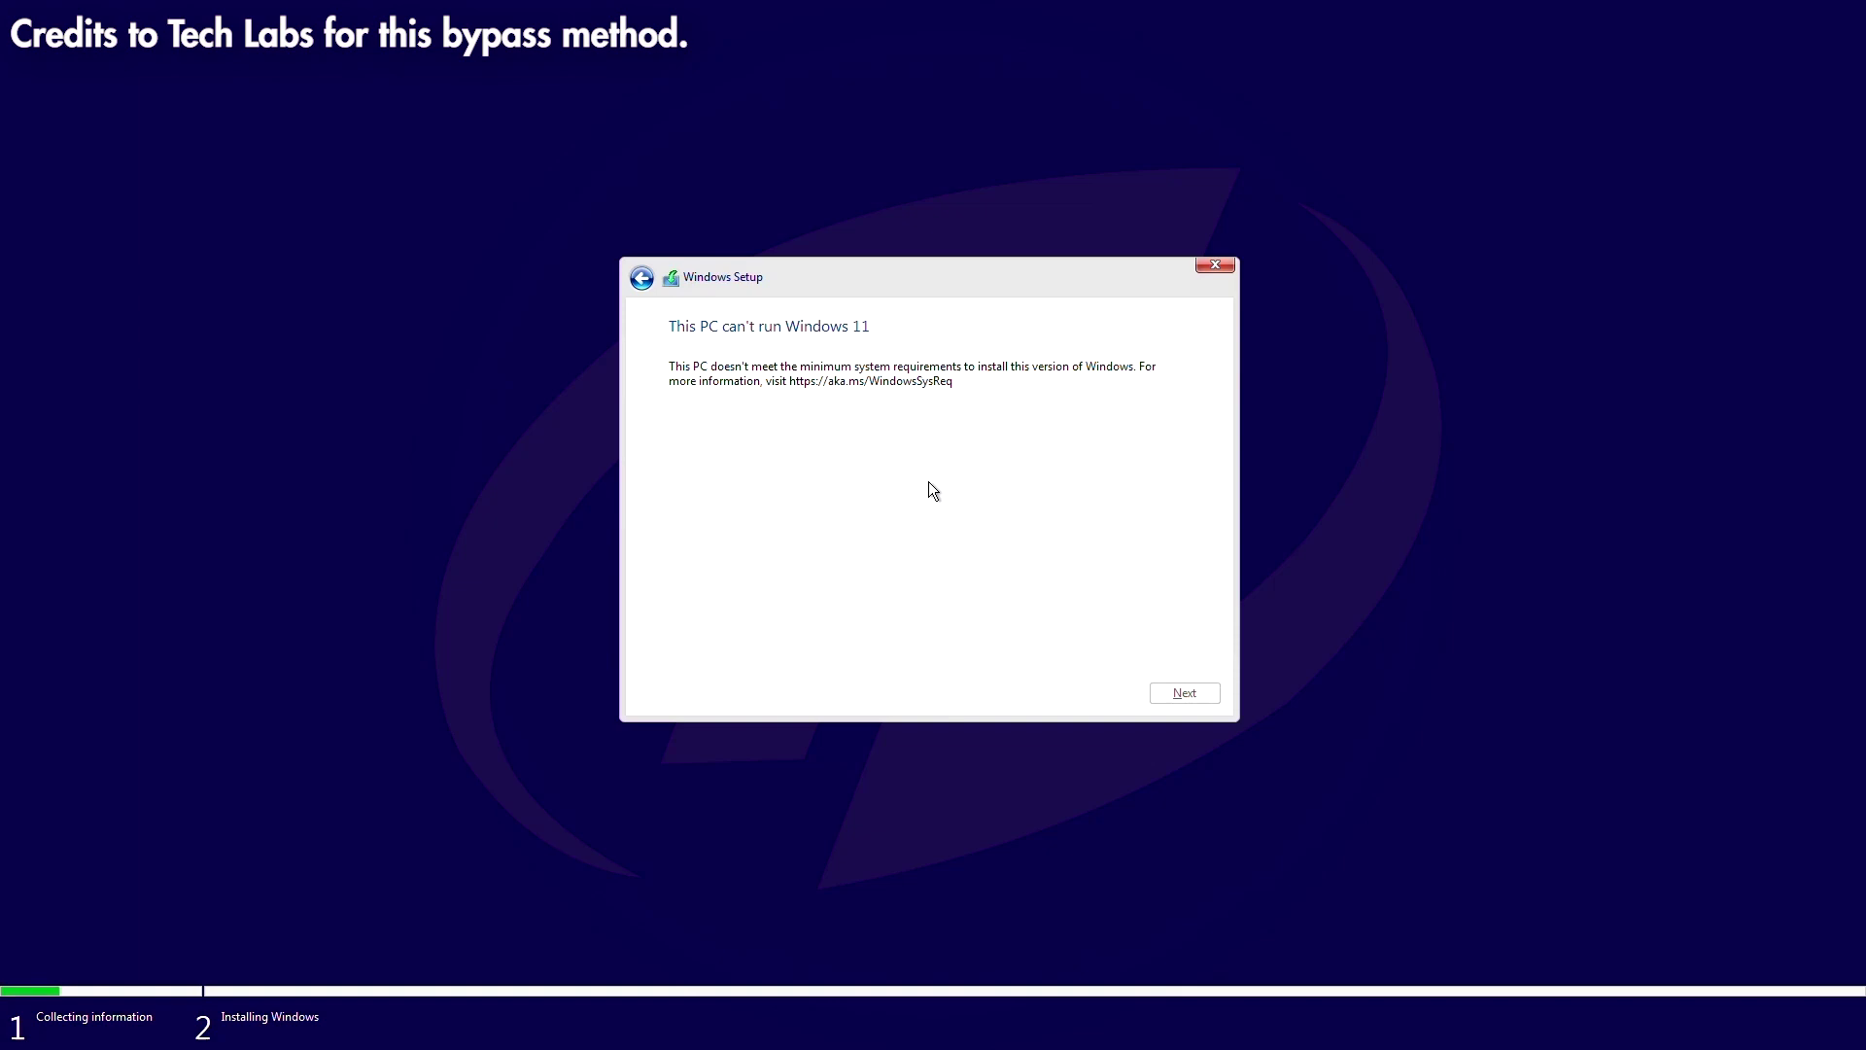
Launch Notepad from a command prompt, show all files in its Open dialog, and merge BypassTPMCheck&SecureBoot from C: into the registry.
key("shift+F10")
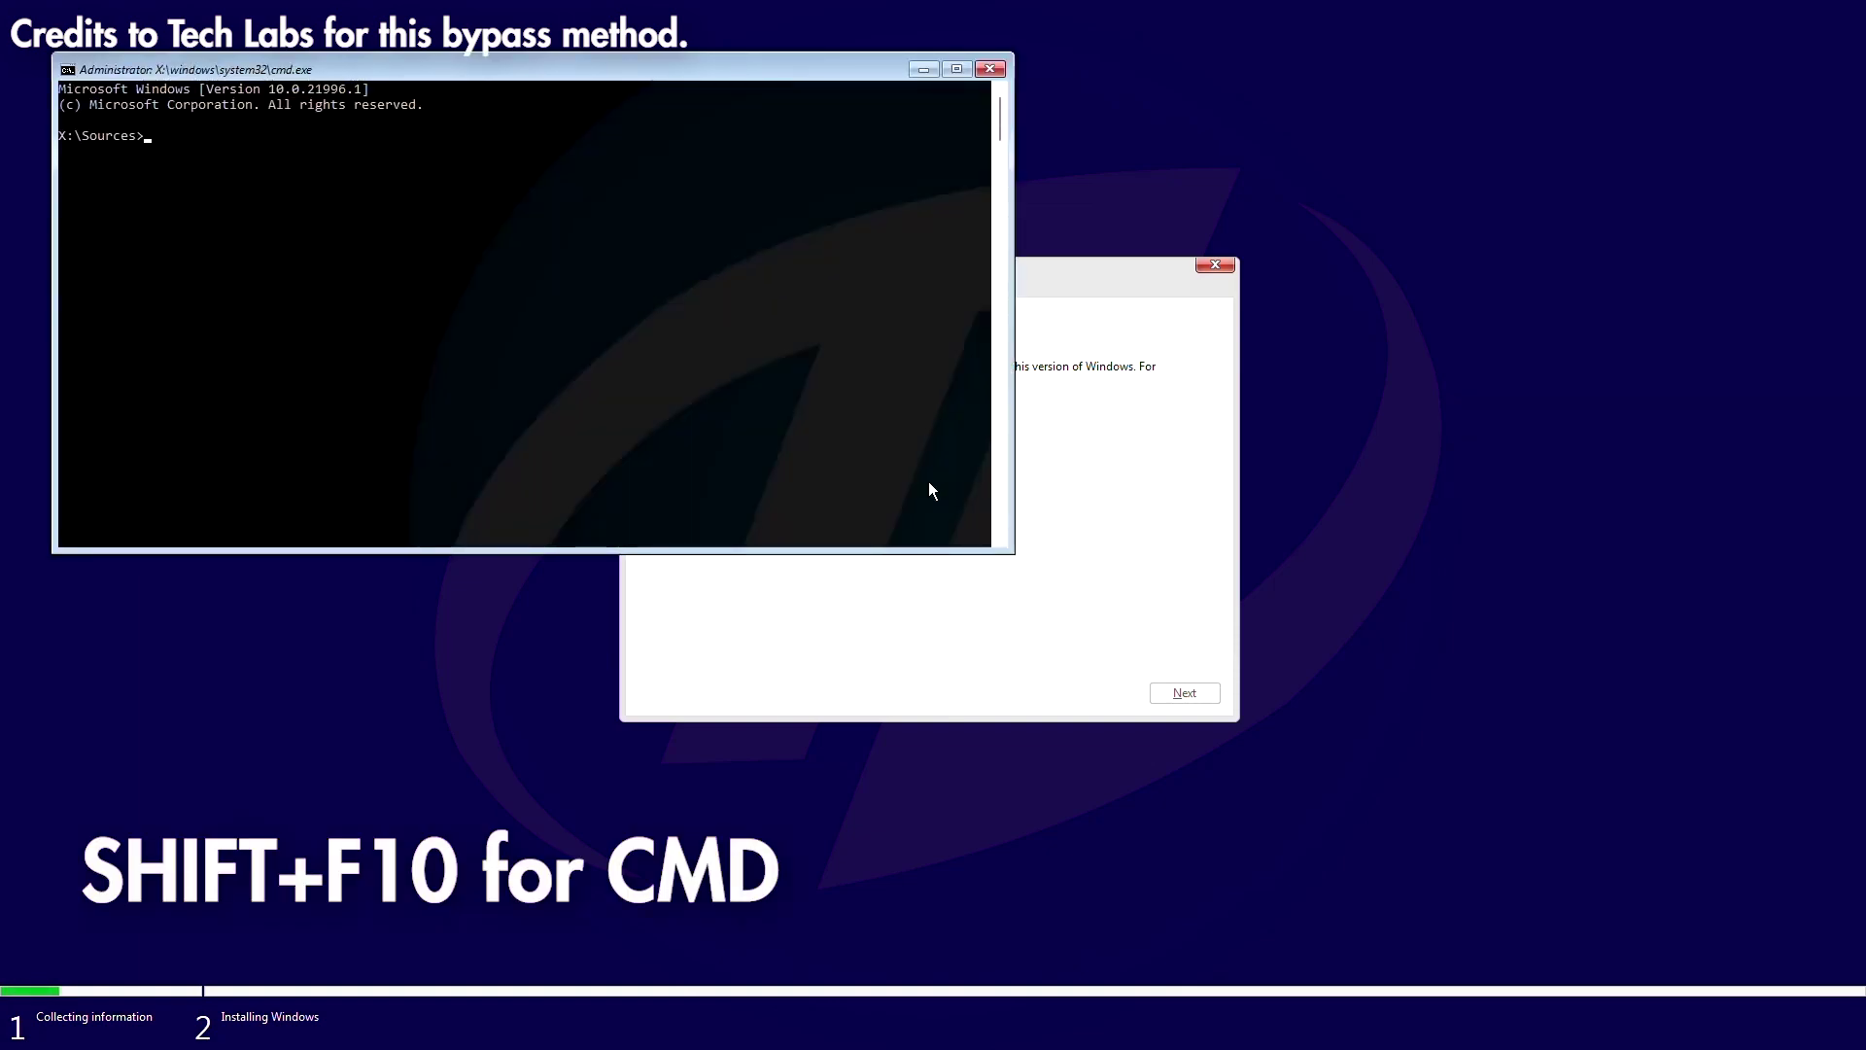
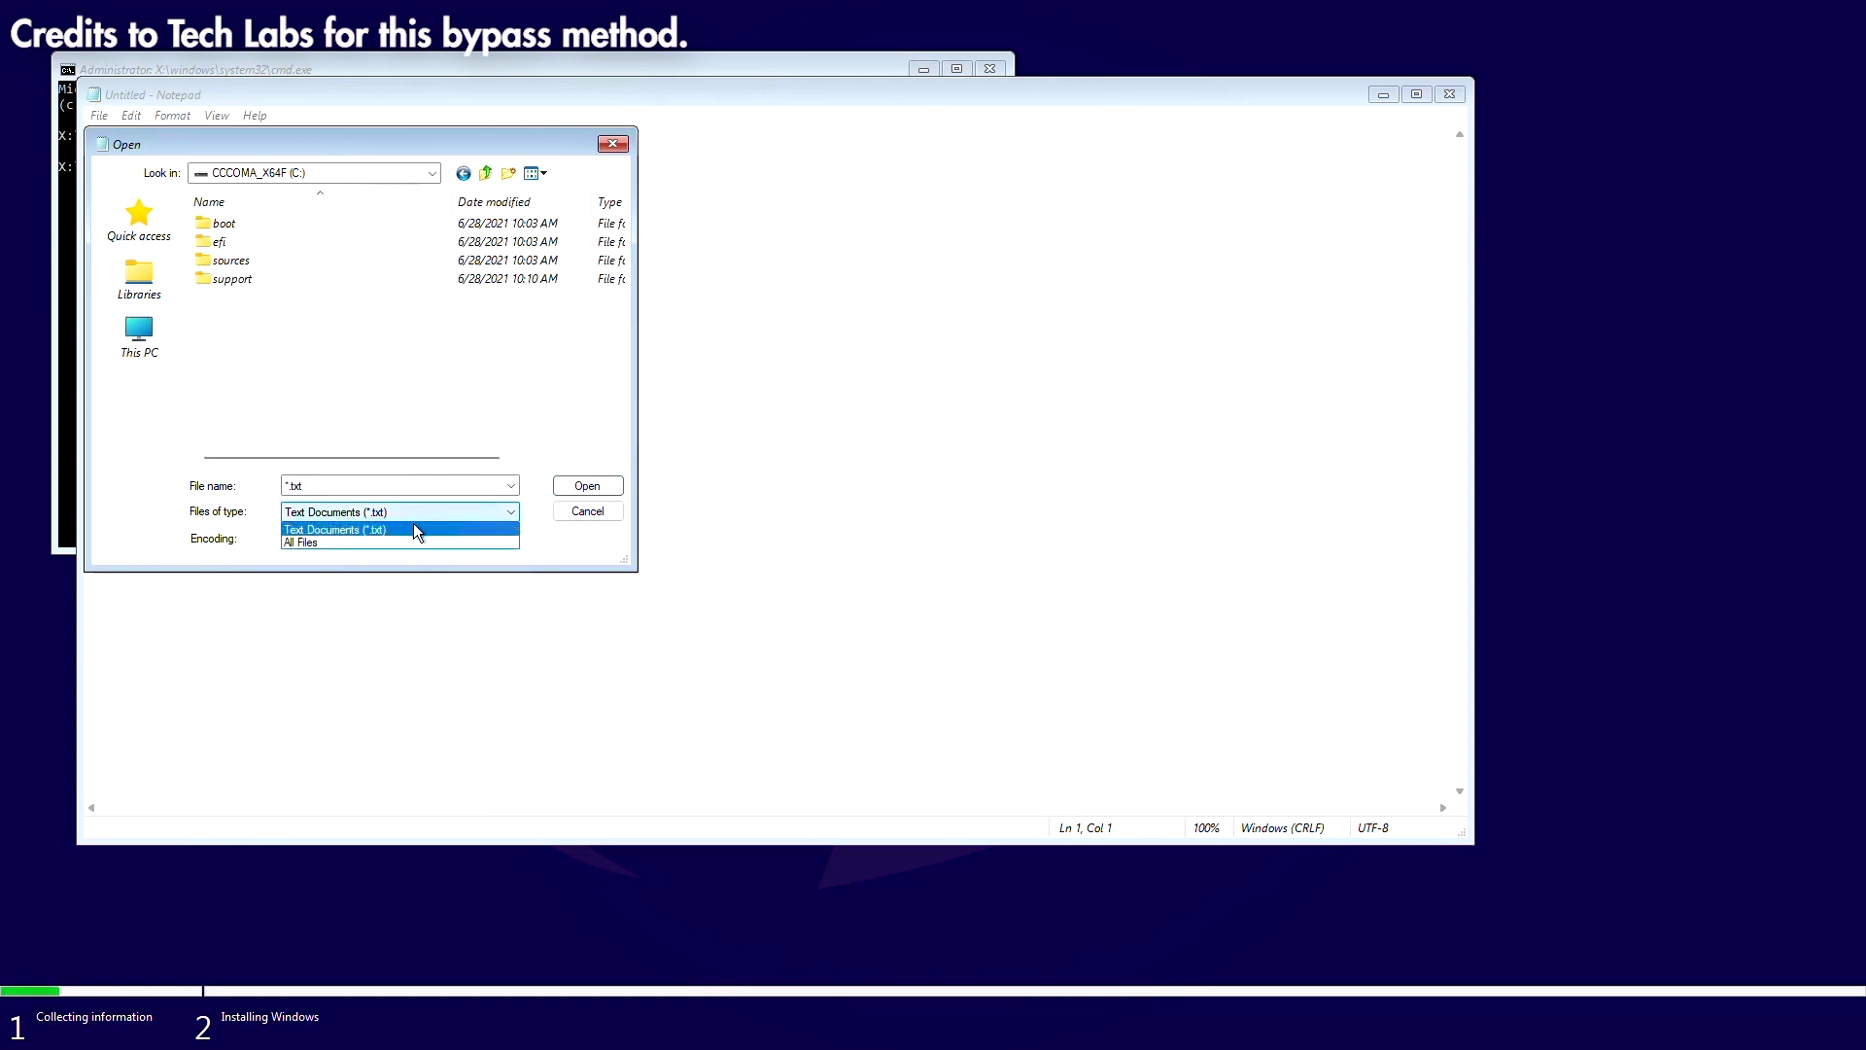
left_click(407, 540)
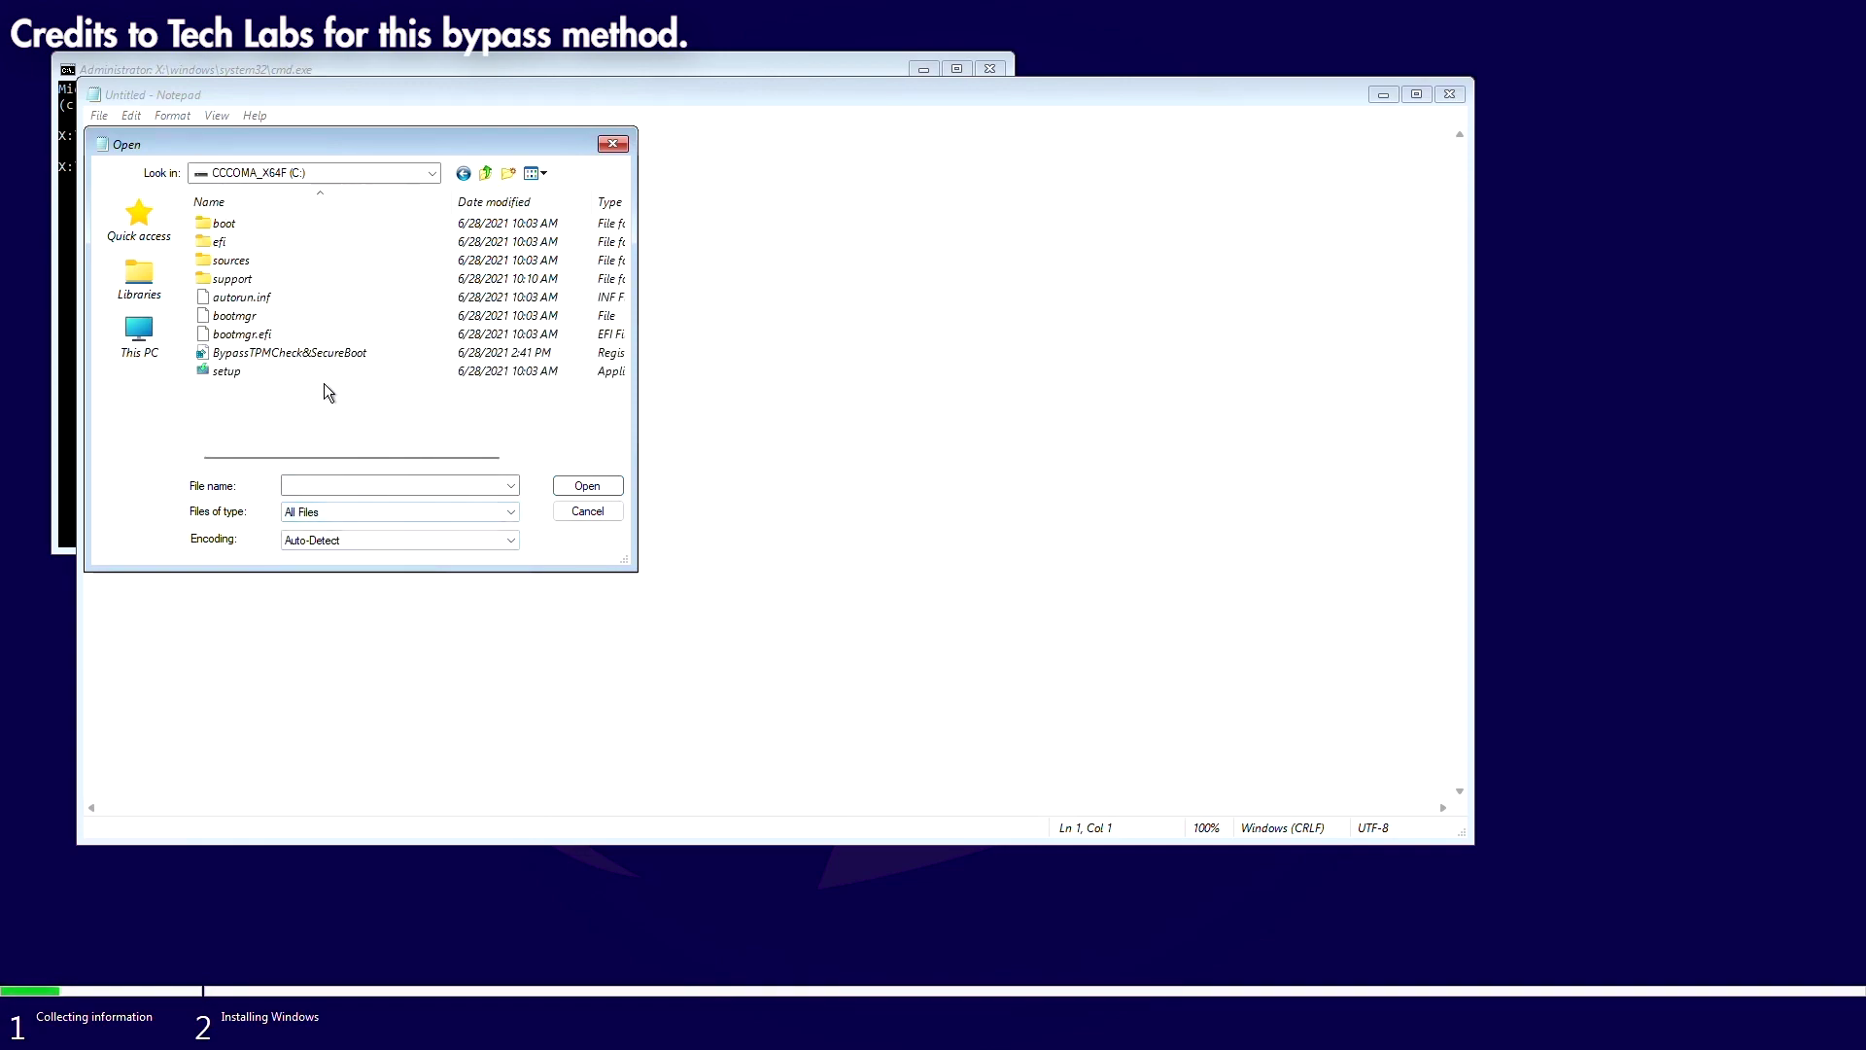
left_click(301, 354)
right_click(301, 357)
left_click(365, 391)
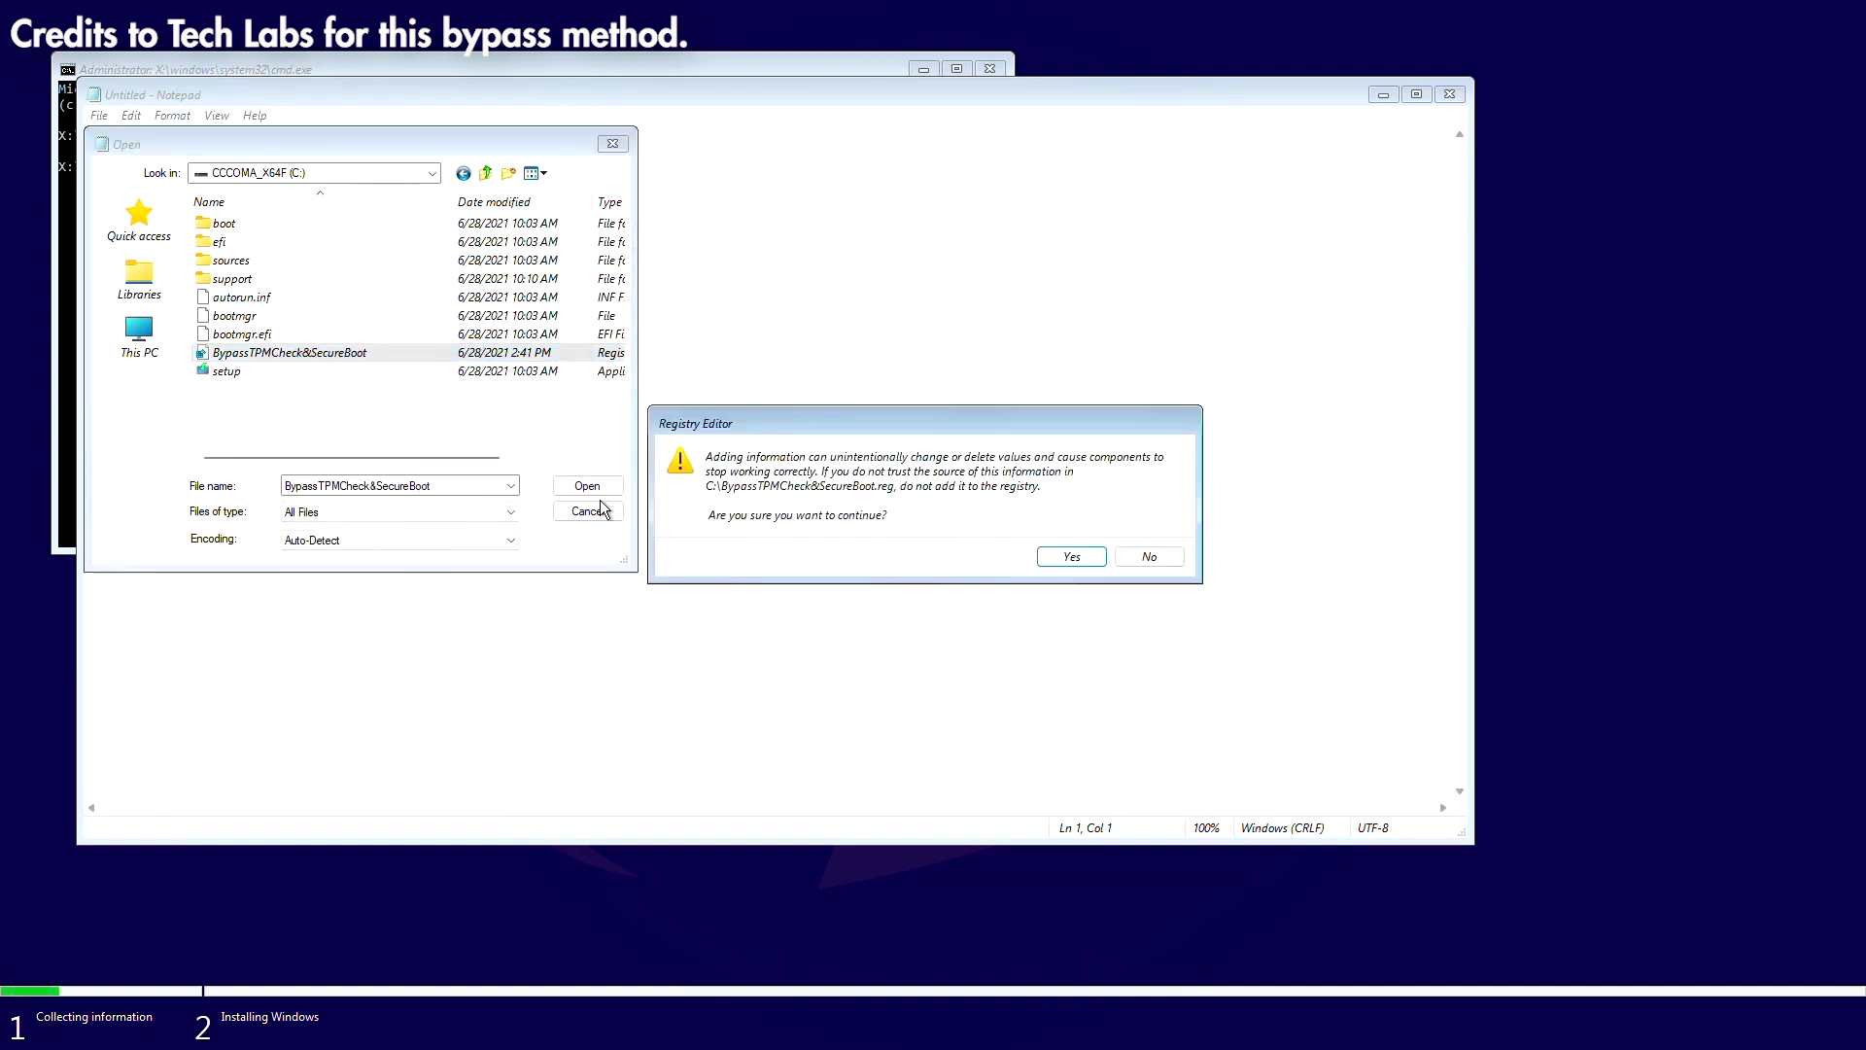
left_click(1084, 561)
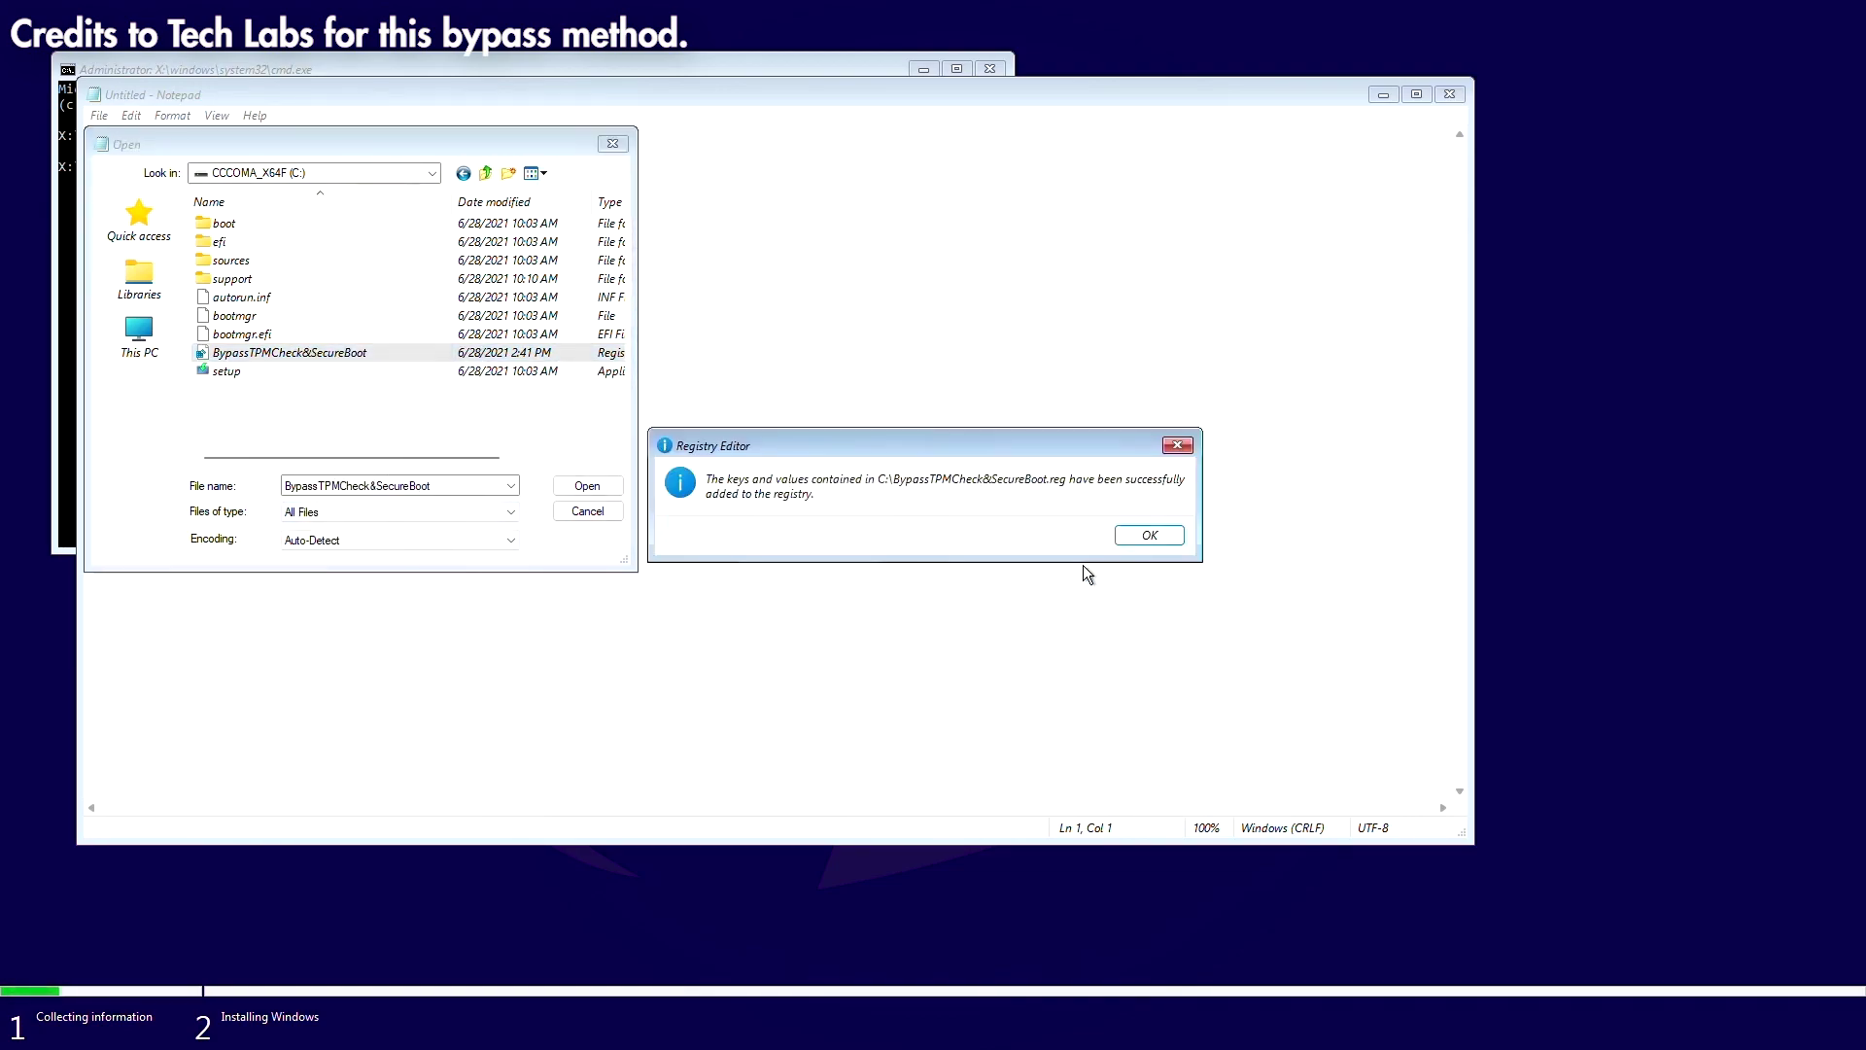
left_click(1150, 536)
Close the Open dialog, Notepad and the command prompt to return to Windows Setup.
left_click(612, 143)
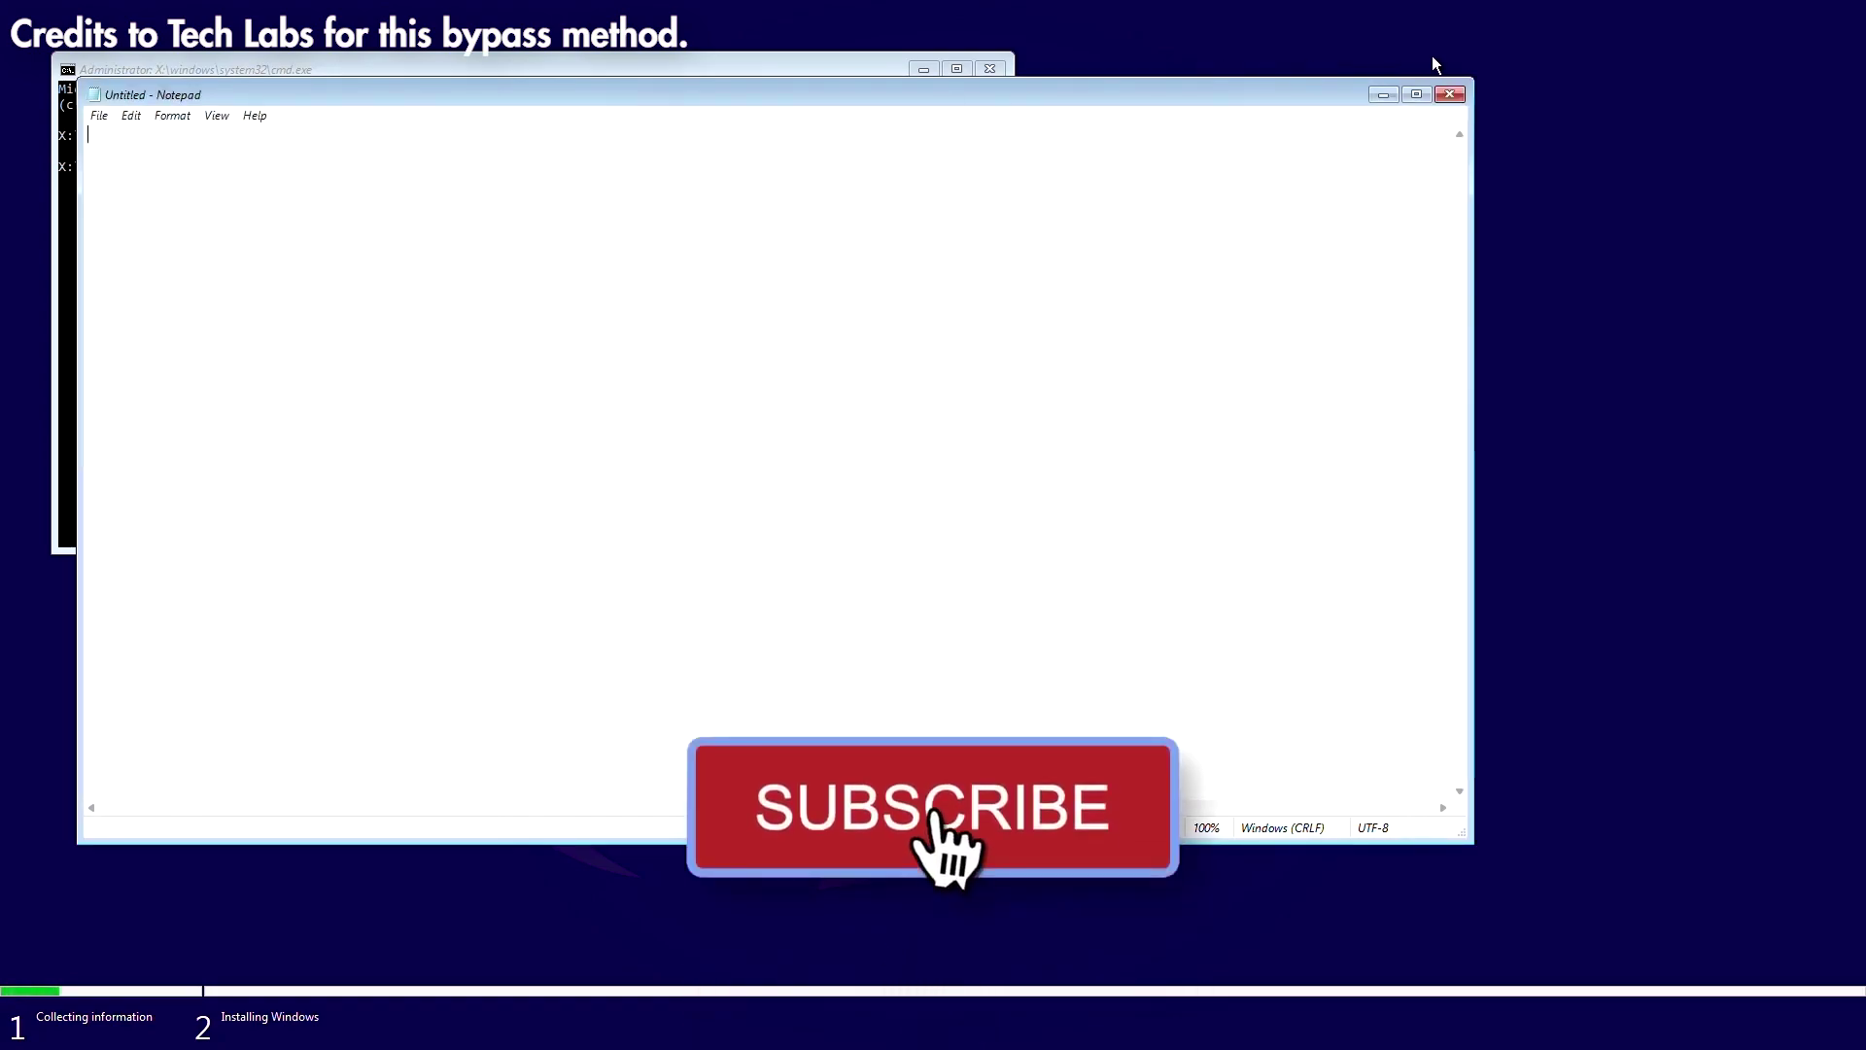
left_click(1449, 93)
left_click(994, 68)
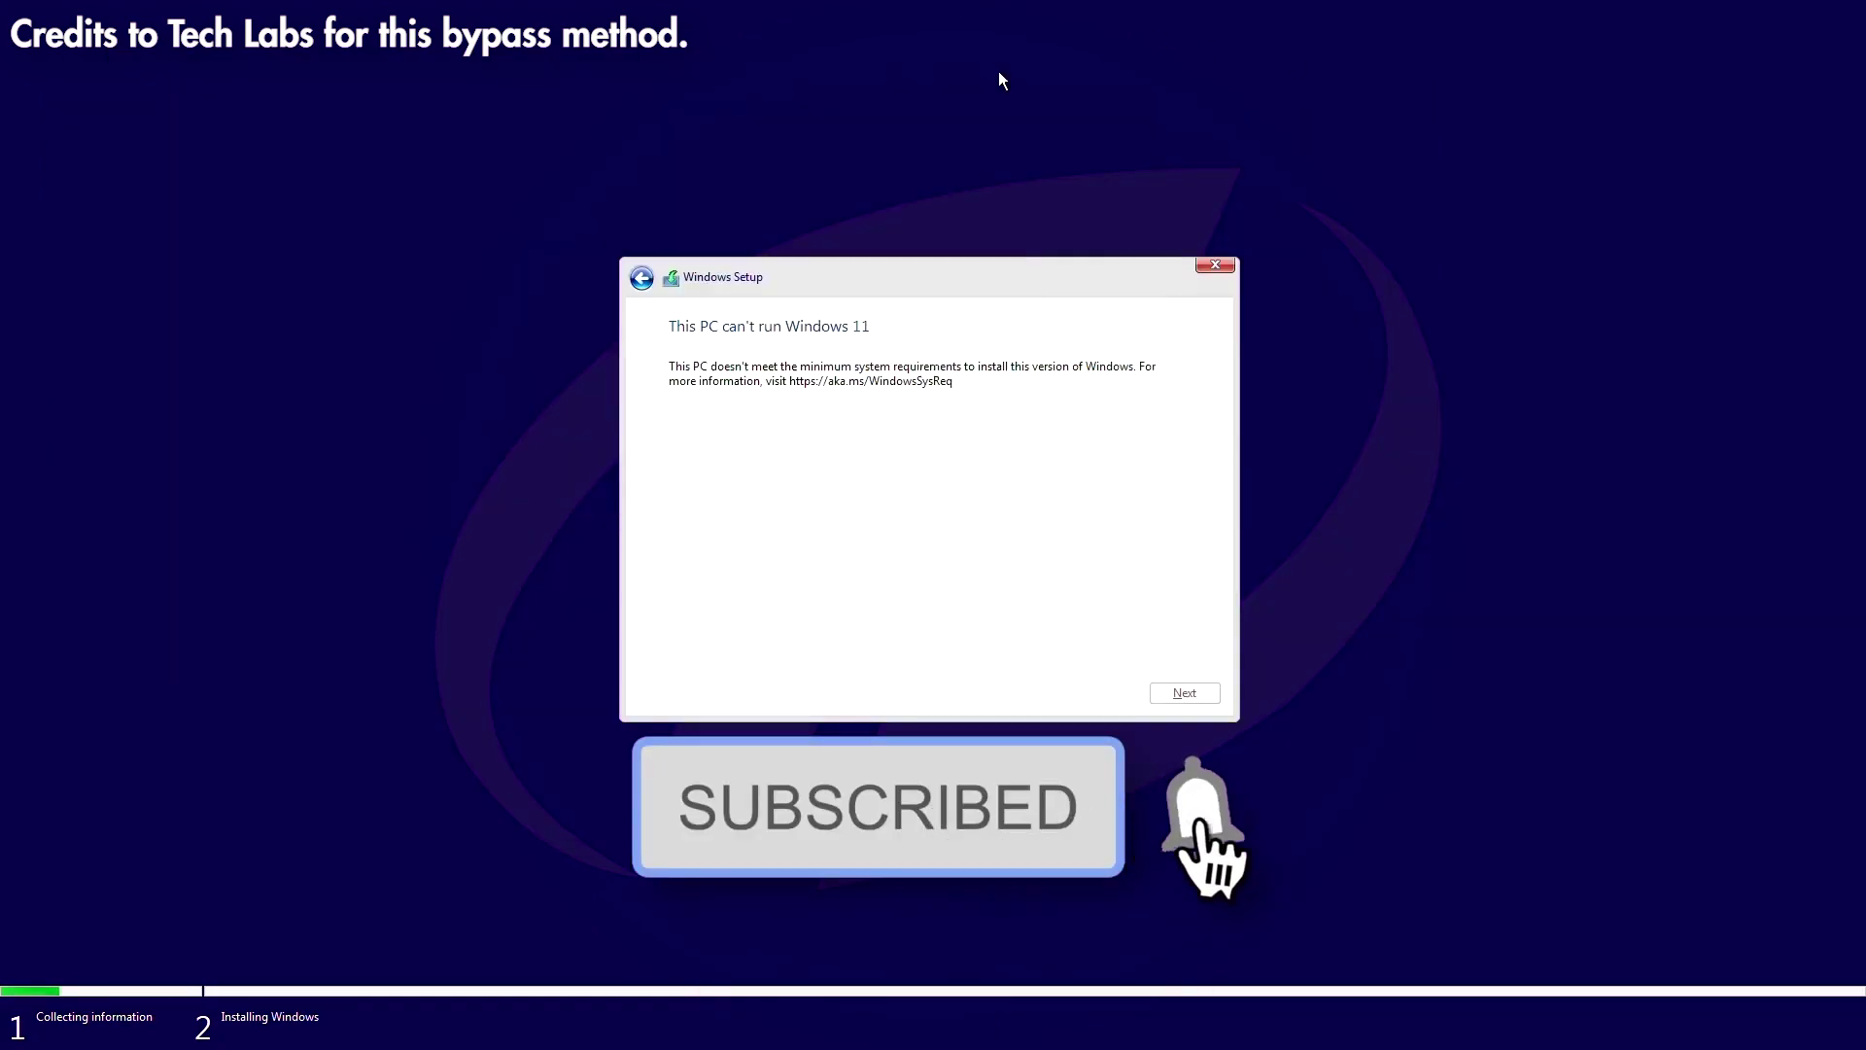
Go back to the edition selection and retry Windows 11 Pro, accepting the license terms and choosing a custom installation.
left_click(645, 284)
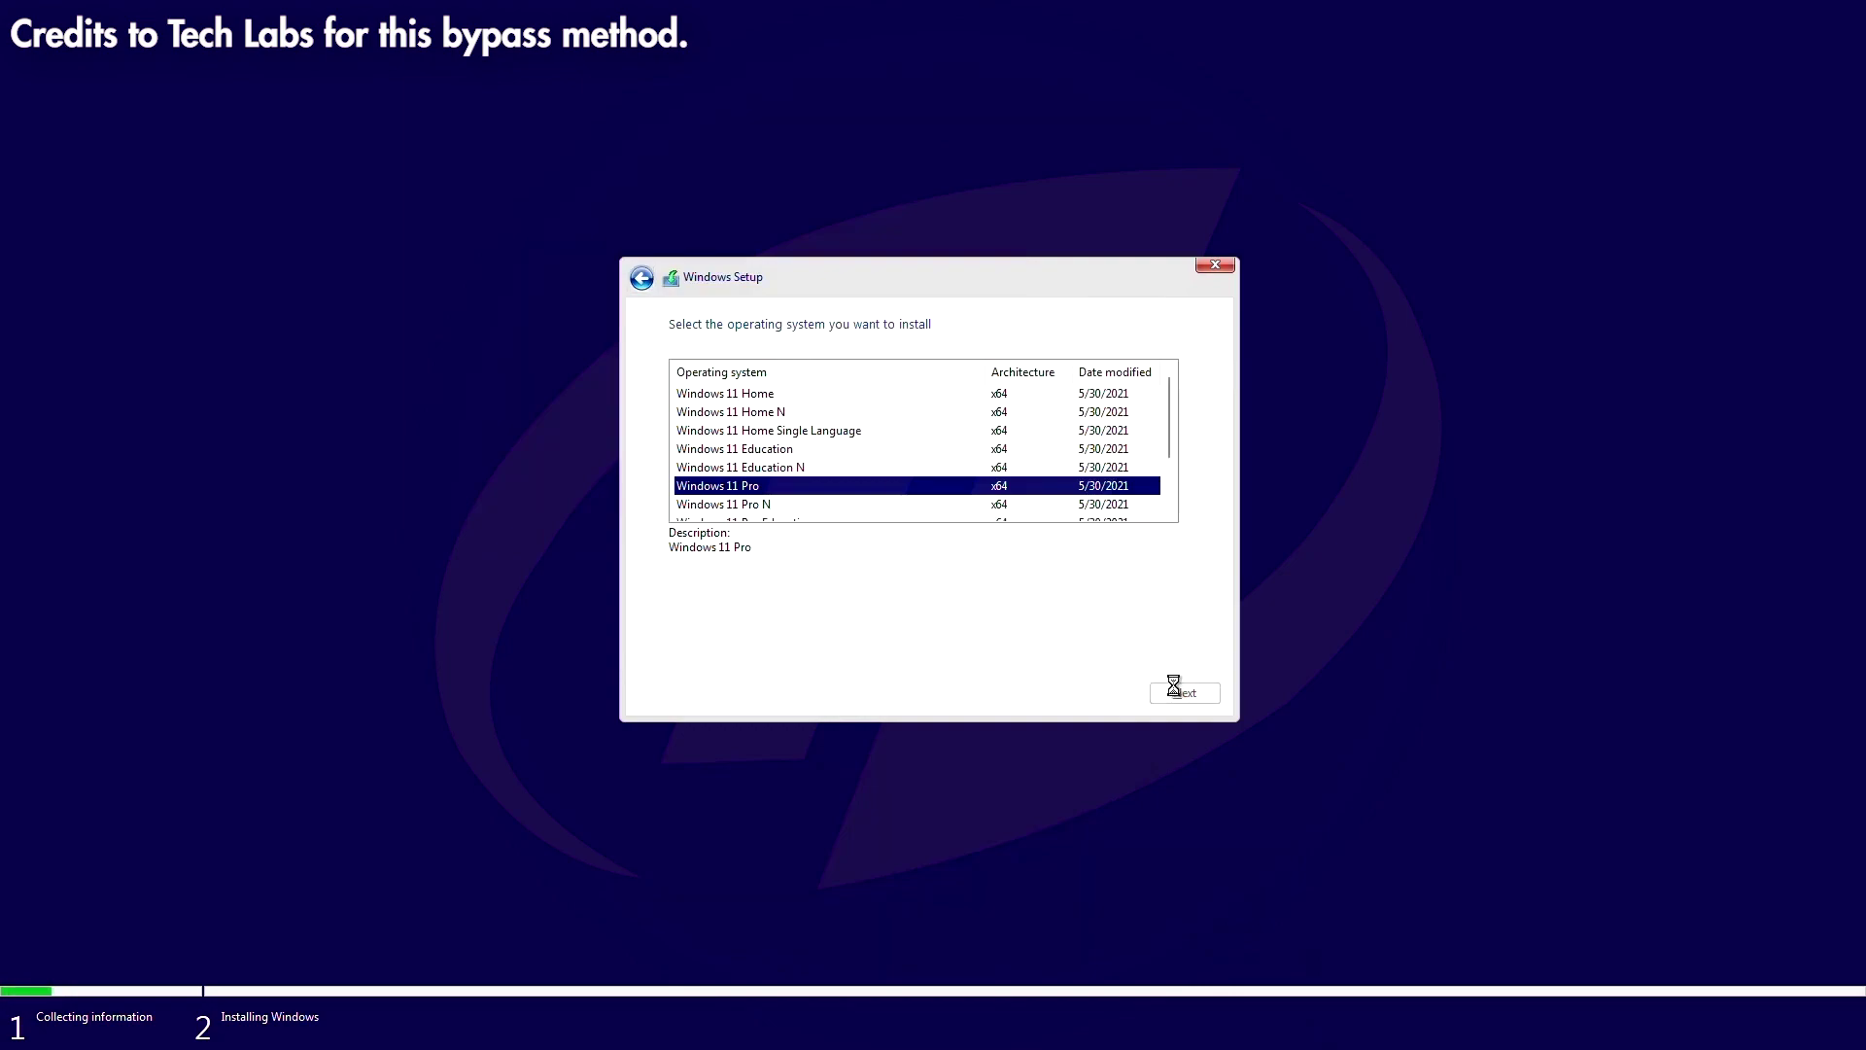
left_click(943, 650)
left_click(1184, 693)
left_click(859, 535)
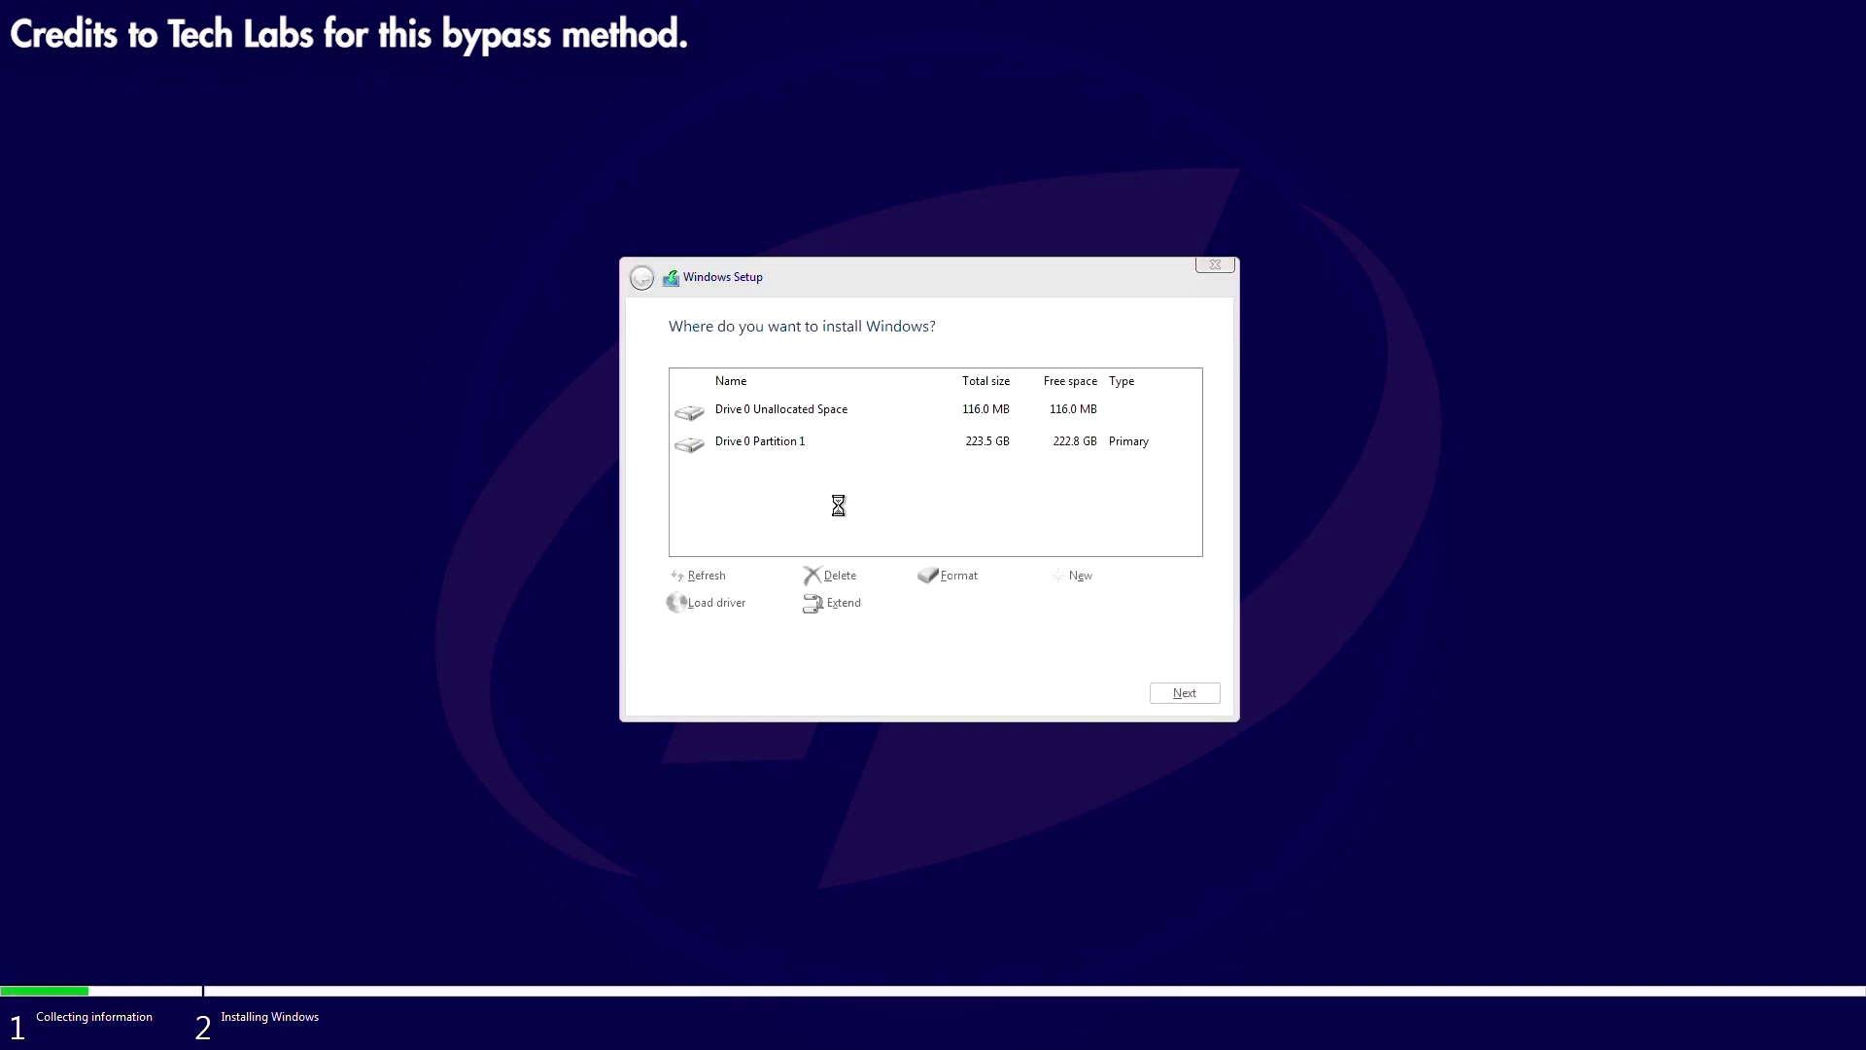
Delete Drive 0 Partition 1 and continue the installation on the Drive 0 unallocated space.
left_click(831, 412)
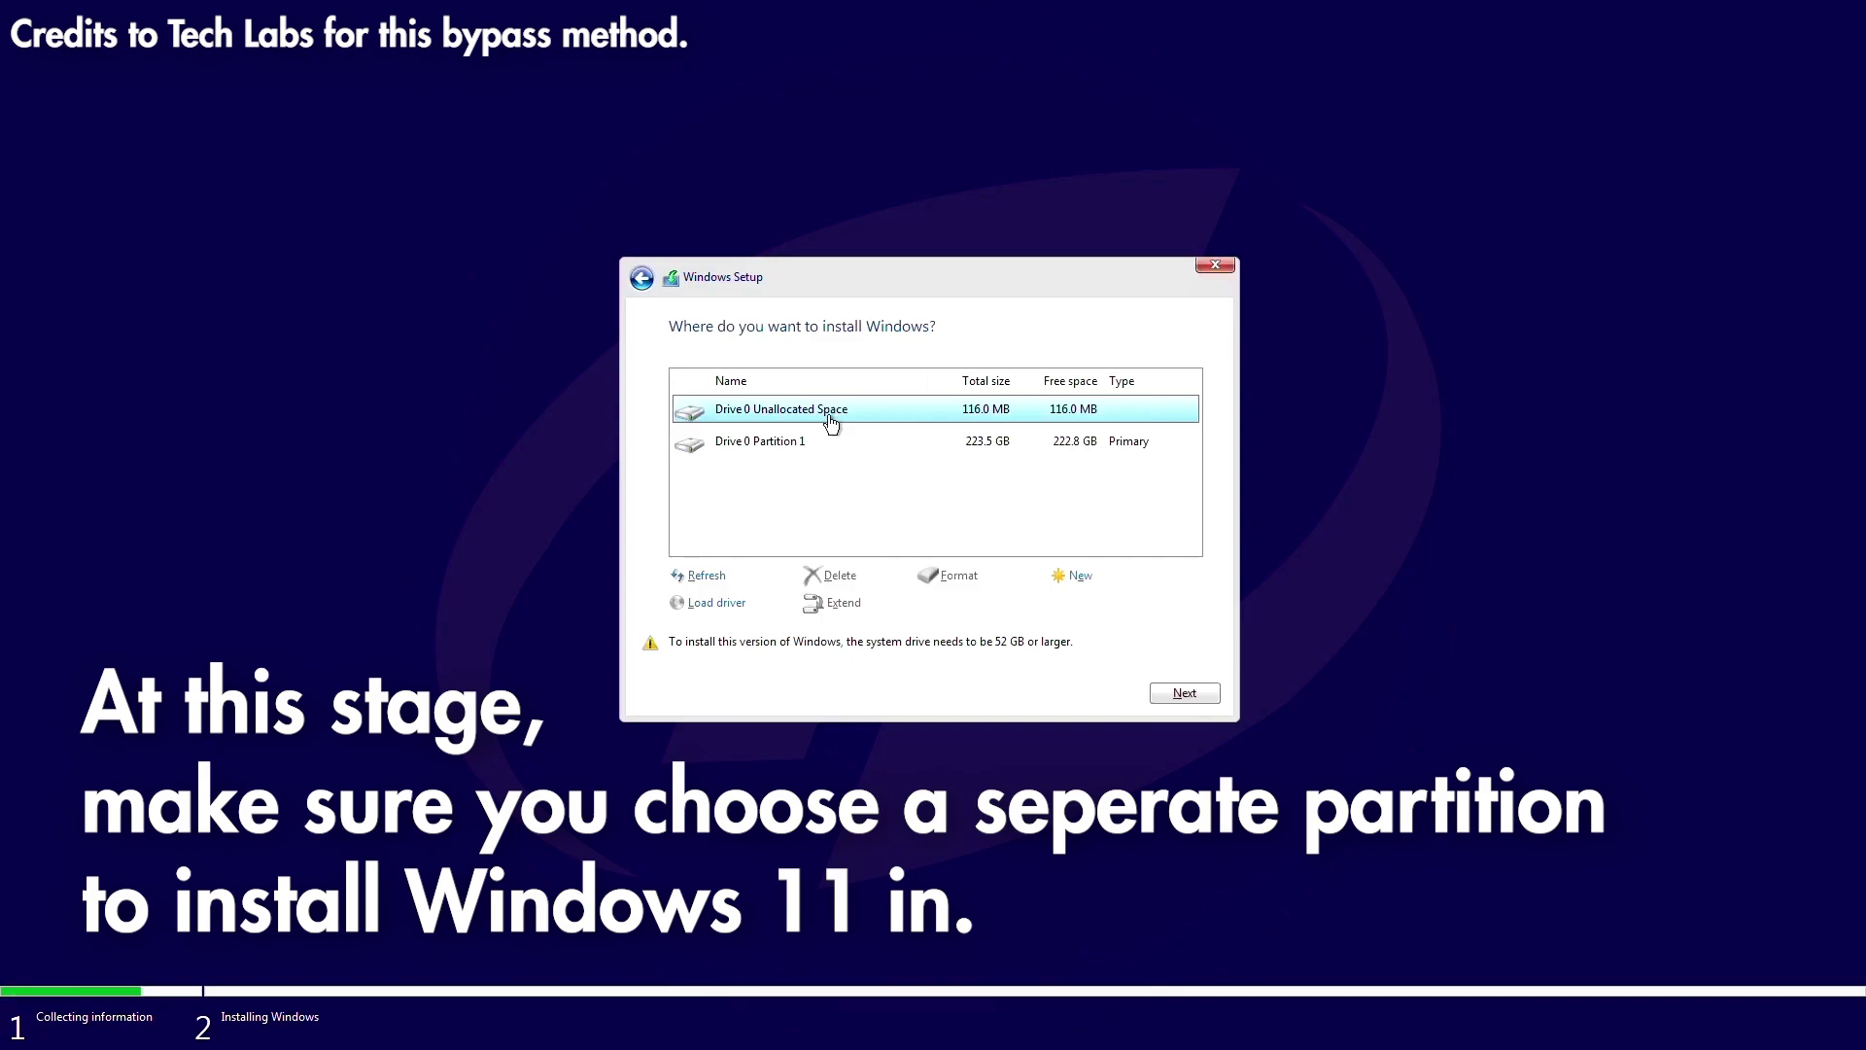
left_click(768, 446)
left_click(838, 575)
left_click(1049, 601)
left_click(1180, 696)
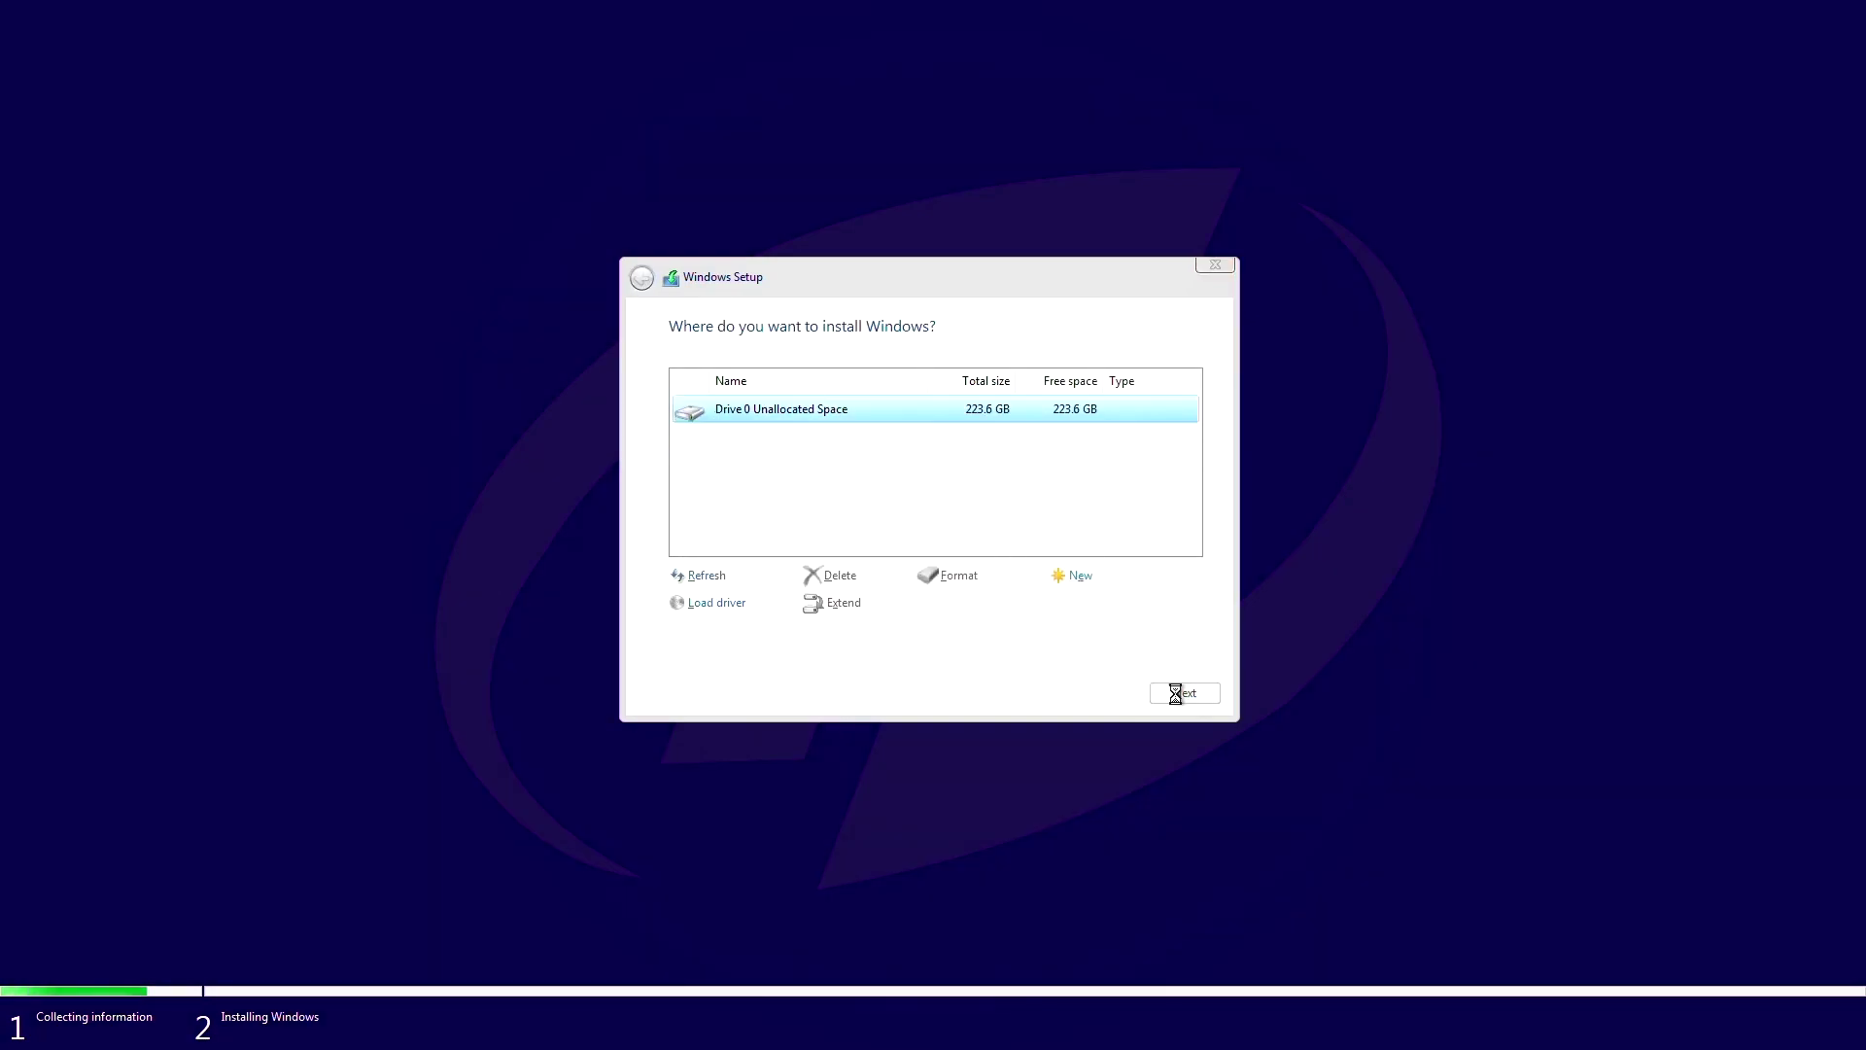